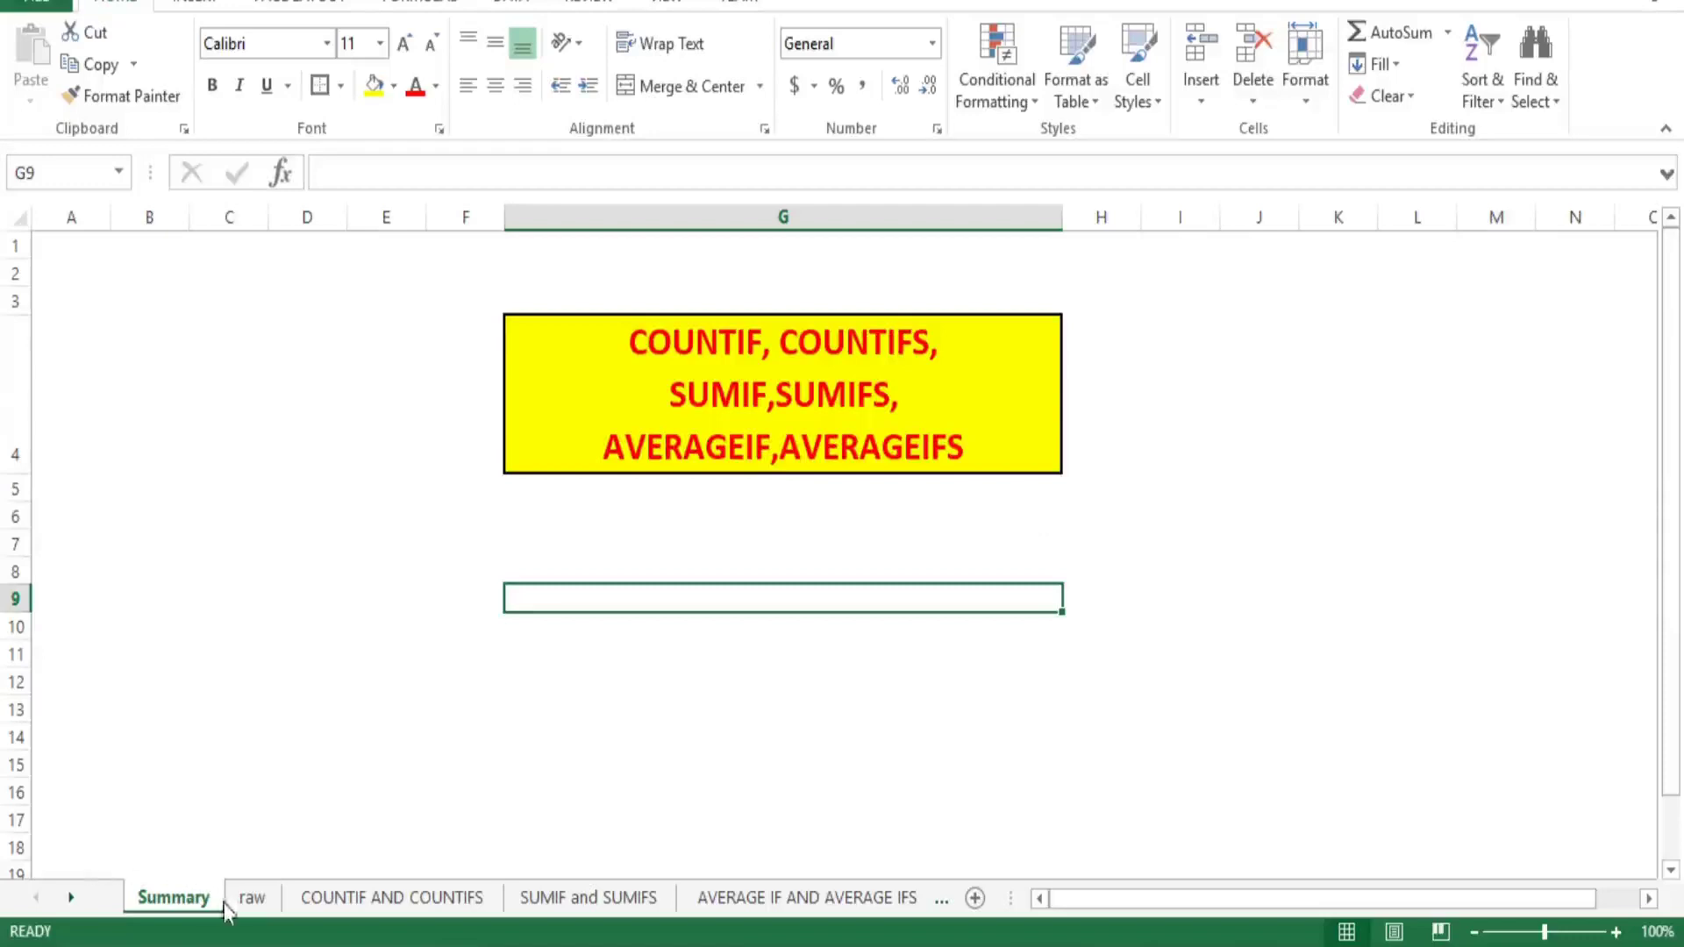
Open the raw sheet, select columns D:L, and scroll back left to column A
{"action": "left_click", "coordinate": [253, 897]}
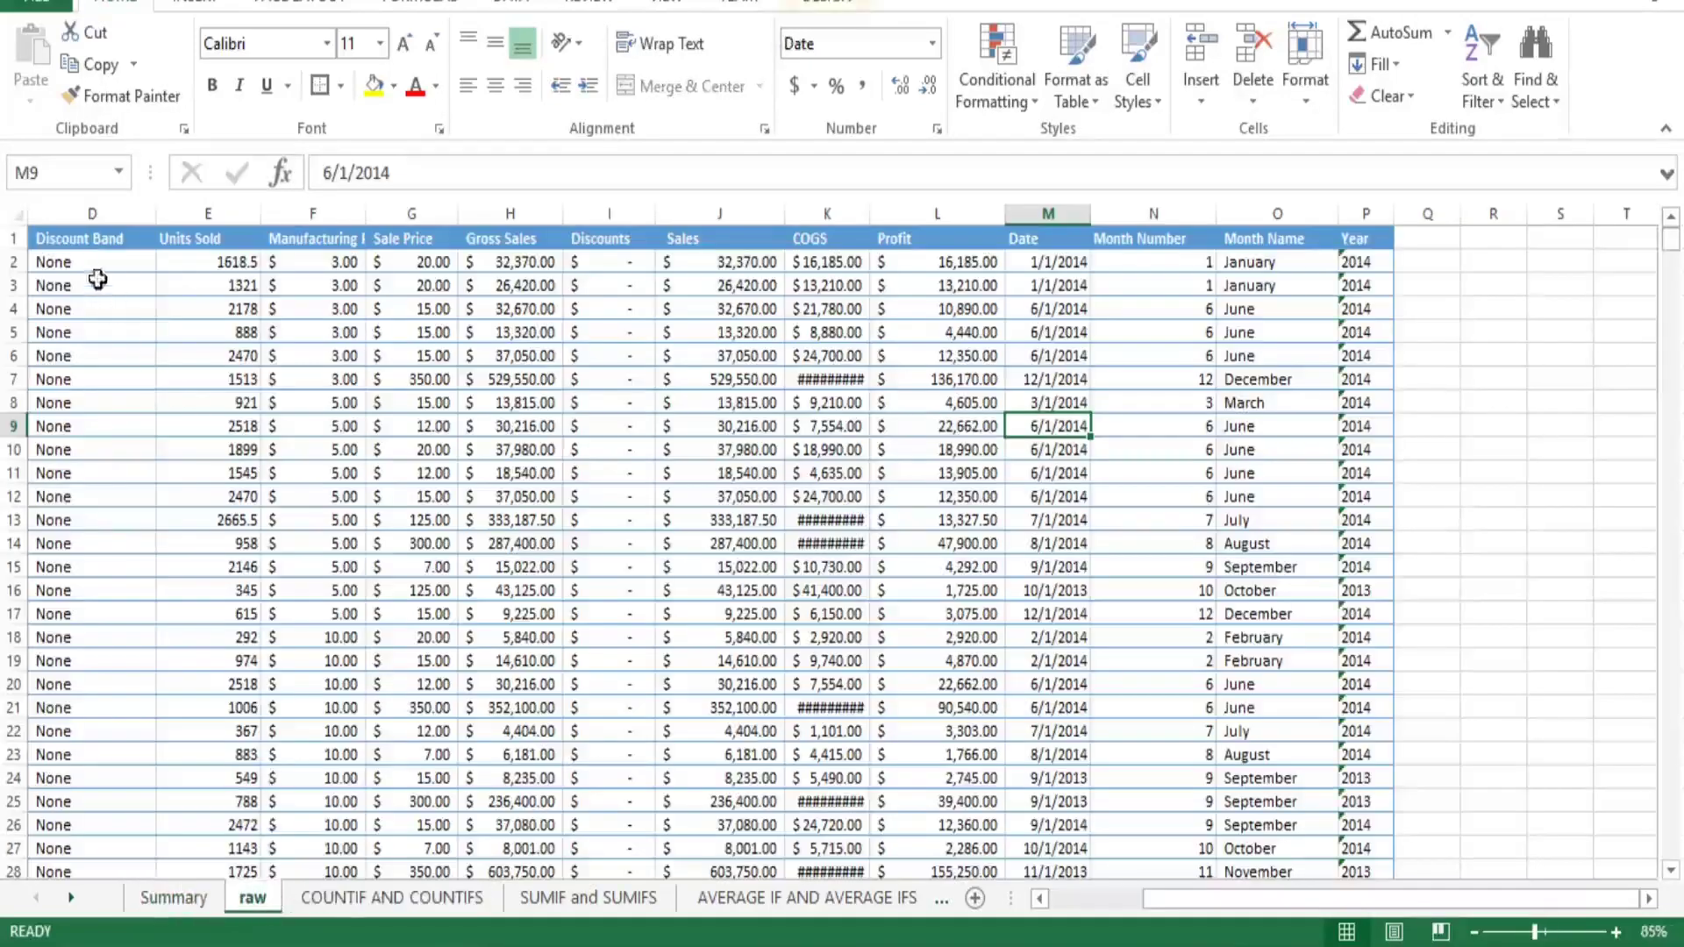
{"action": "left_click_drag", "start_coordinate": [92, 213], "coordinate": [1309, 271]}
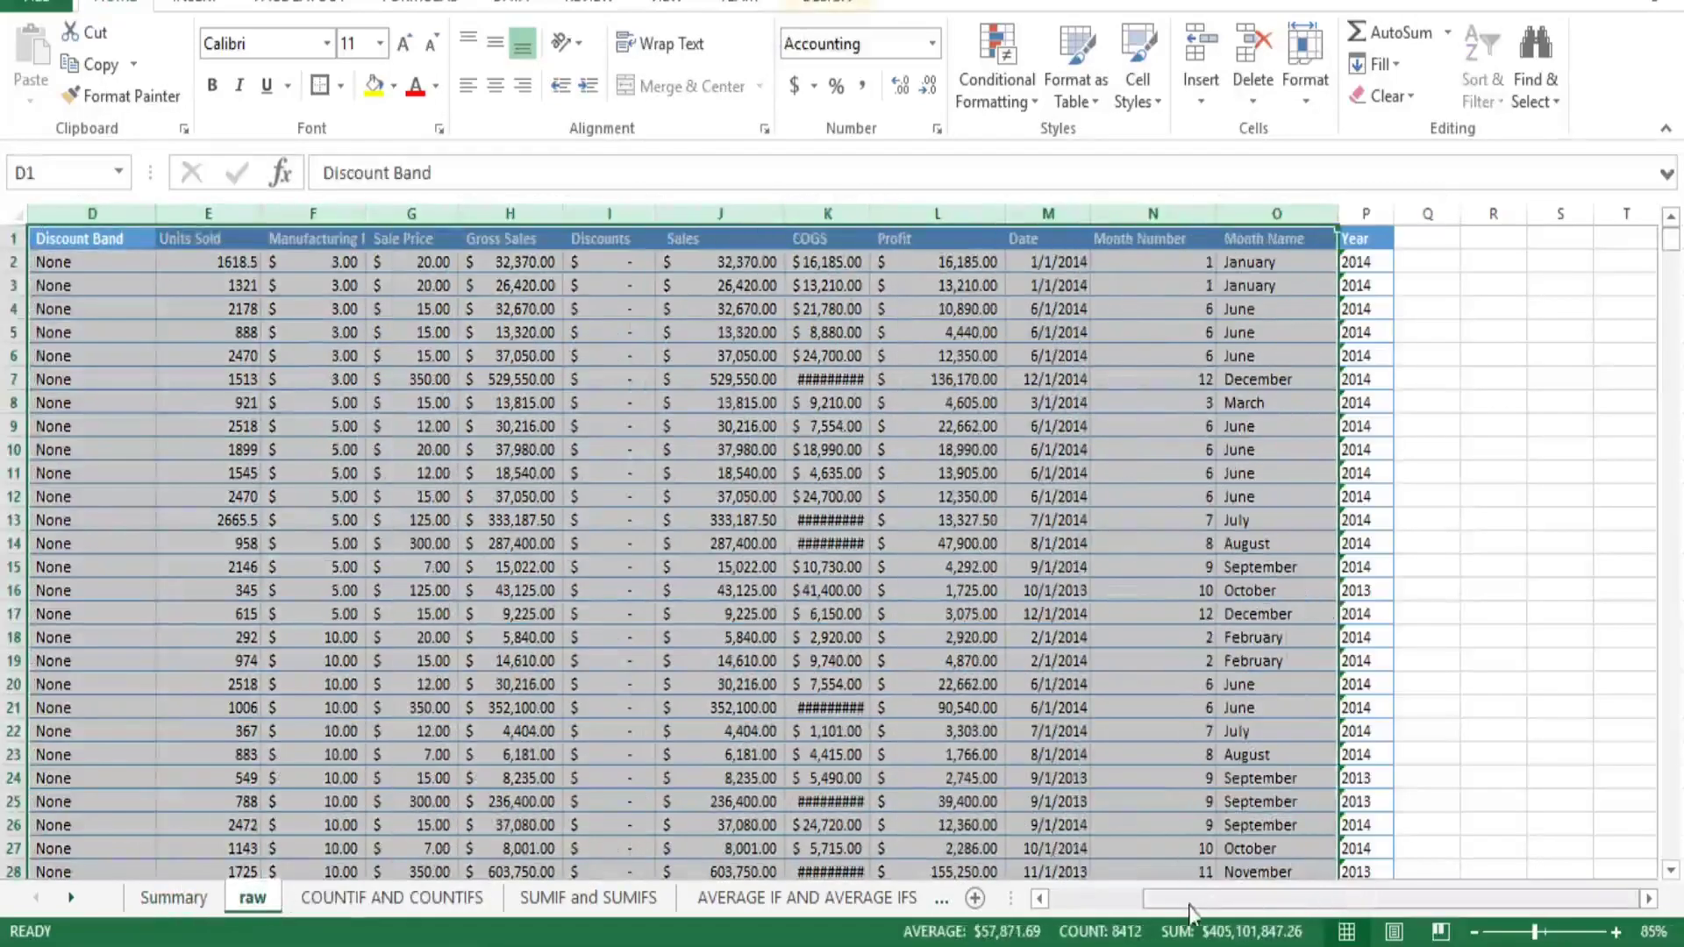
{"action": "left_click_drag", "start_coordinate": [1191, 912], "coordinate": [1123, 904]}
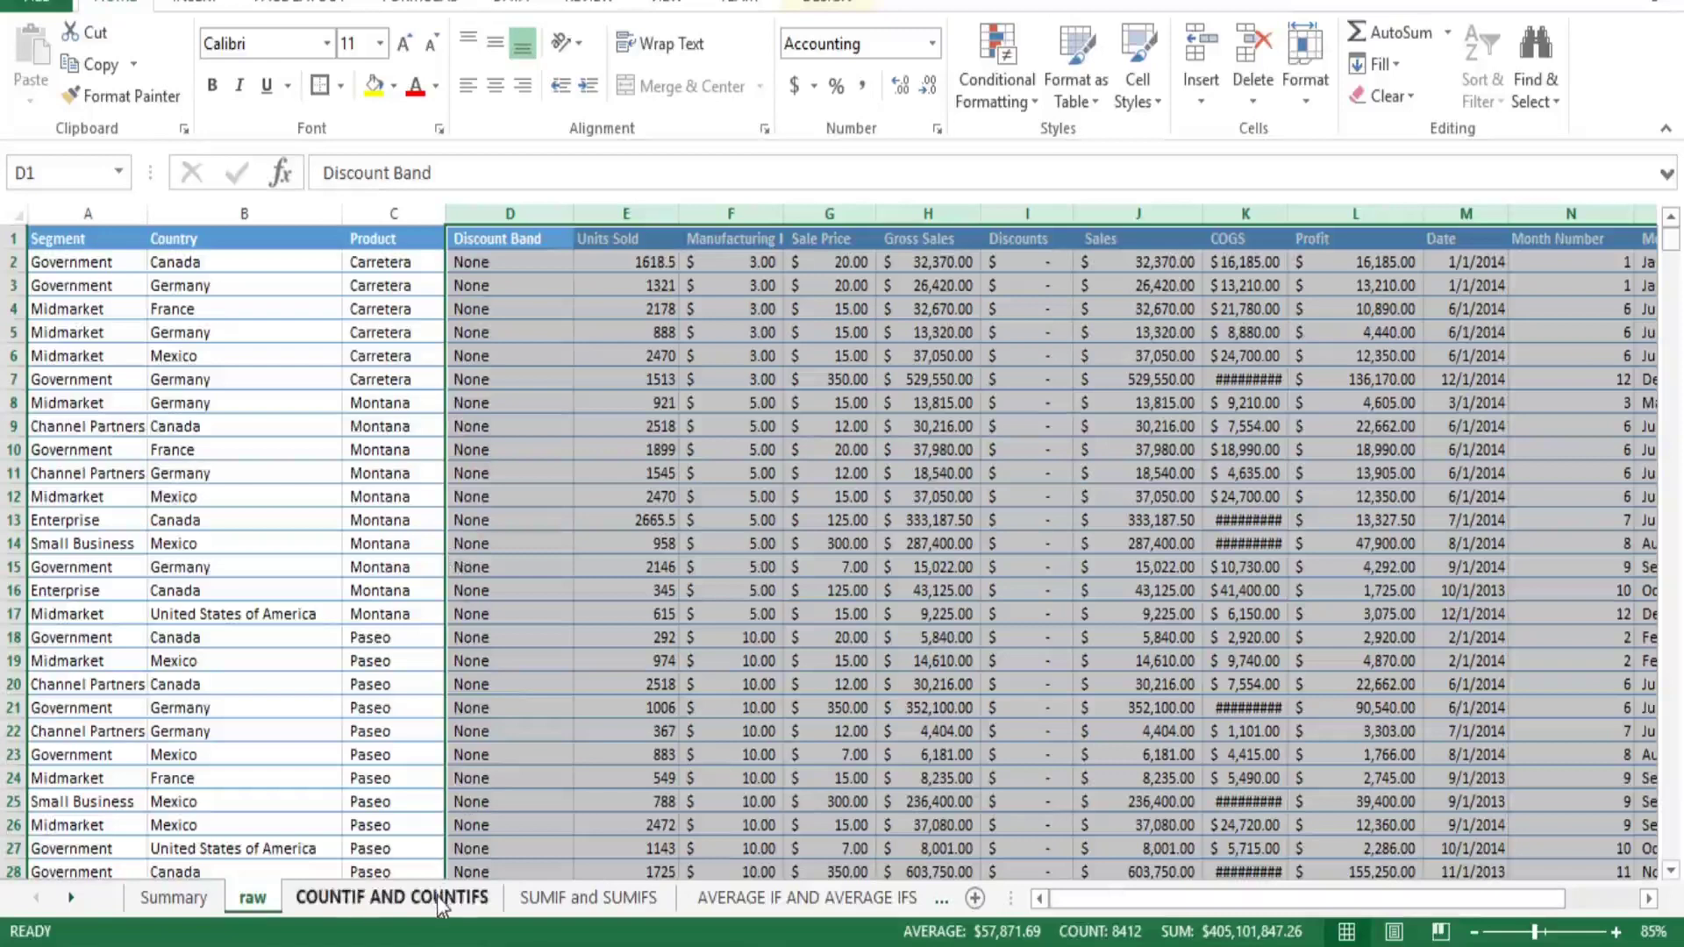
Switch to the COUNTIF AND COUNTIFS sheet and review its Country E1:E6 and Date F1:F6 cells
{"action": "left_click", "coordinate": [393, 898]}
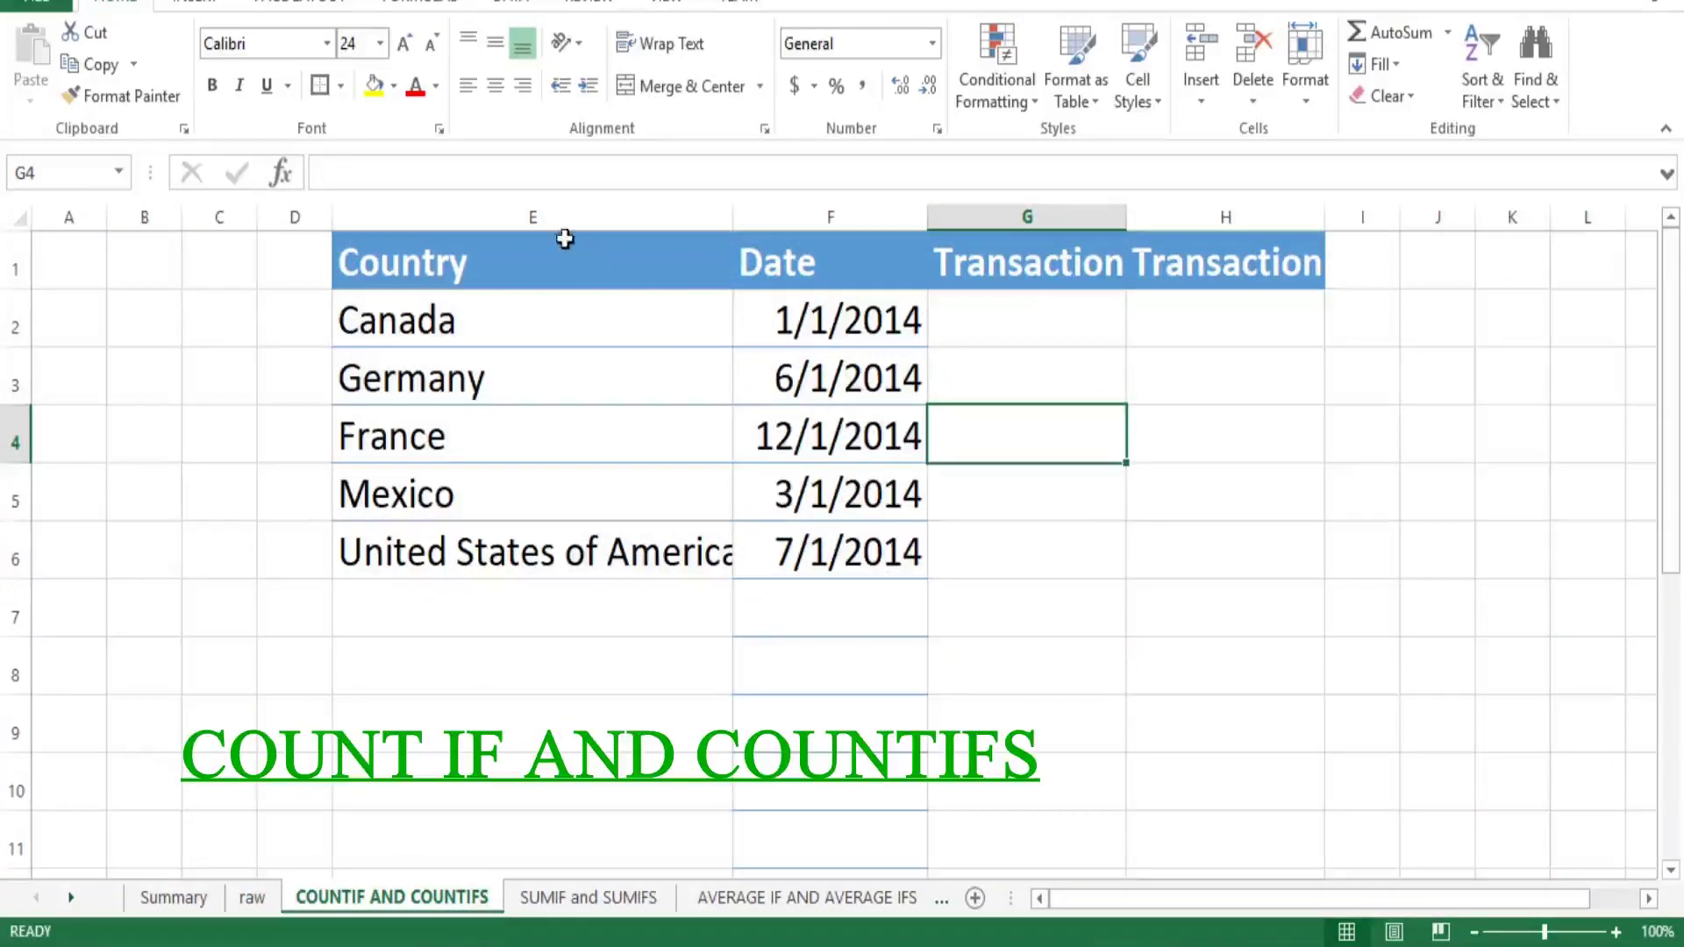
{"action": "left_click_drag", "start_coordinate": [564, 254], "coordinate": [583, 550]}
{"action": "left_click_drag", "start_coordinate": [808, 263], "coordinate": [836, 553]}
{"action": "left_click", "coordinate": [1023, 267]}
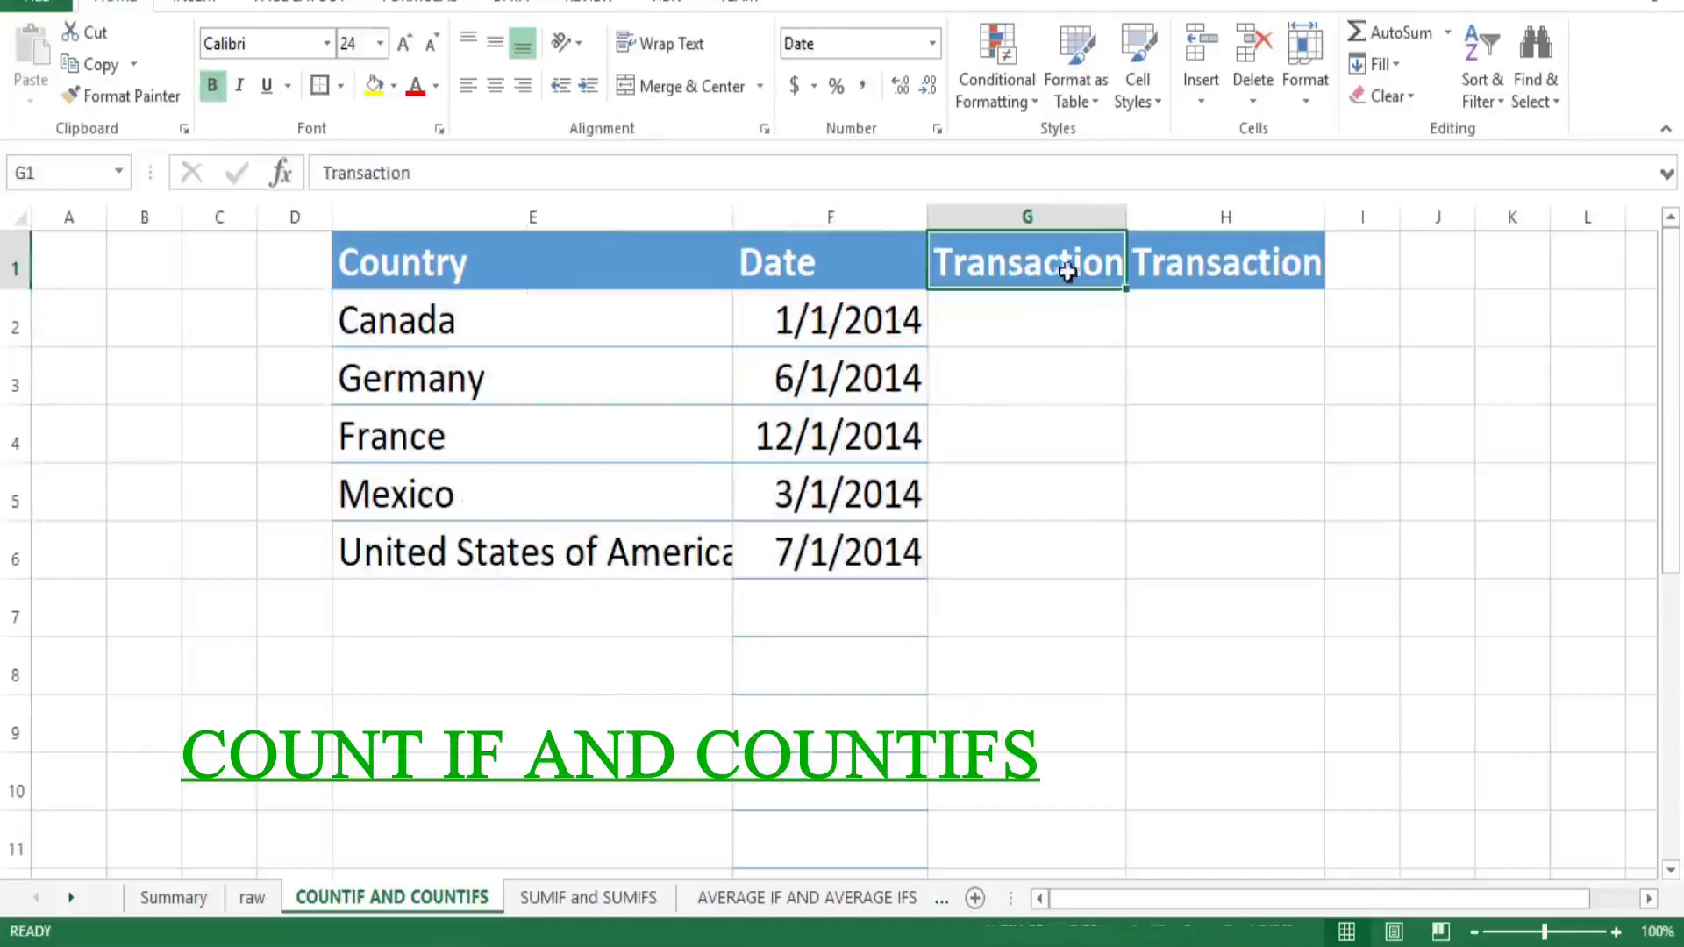
{"action": "left_click_drag", "start_coordinate": [587, 255], "coordinate": [601, 537]}
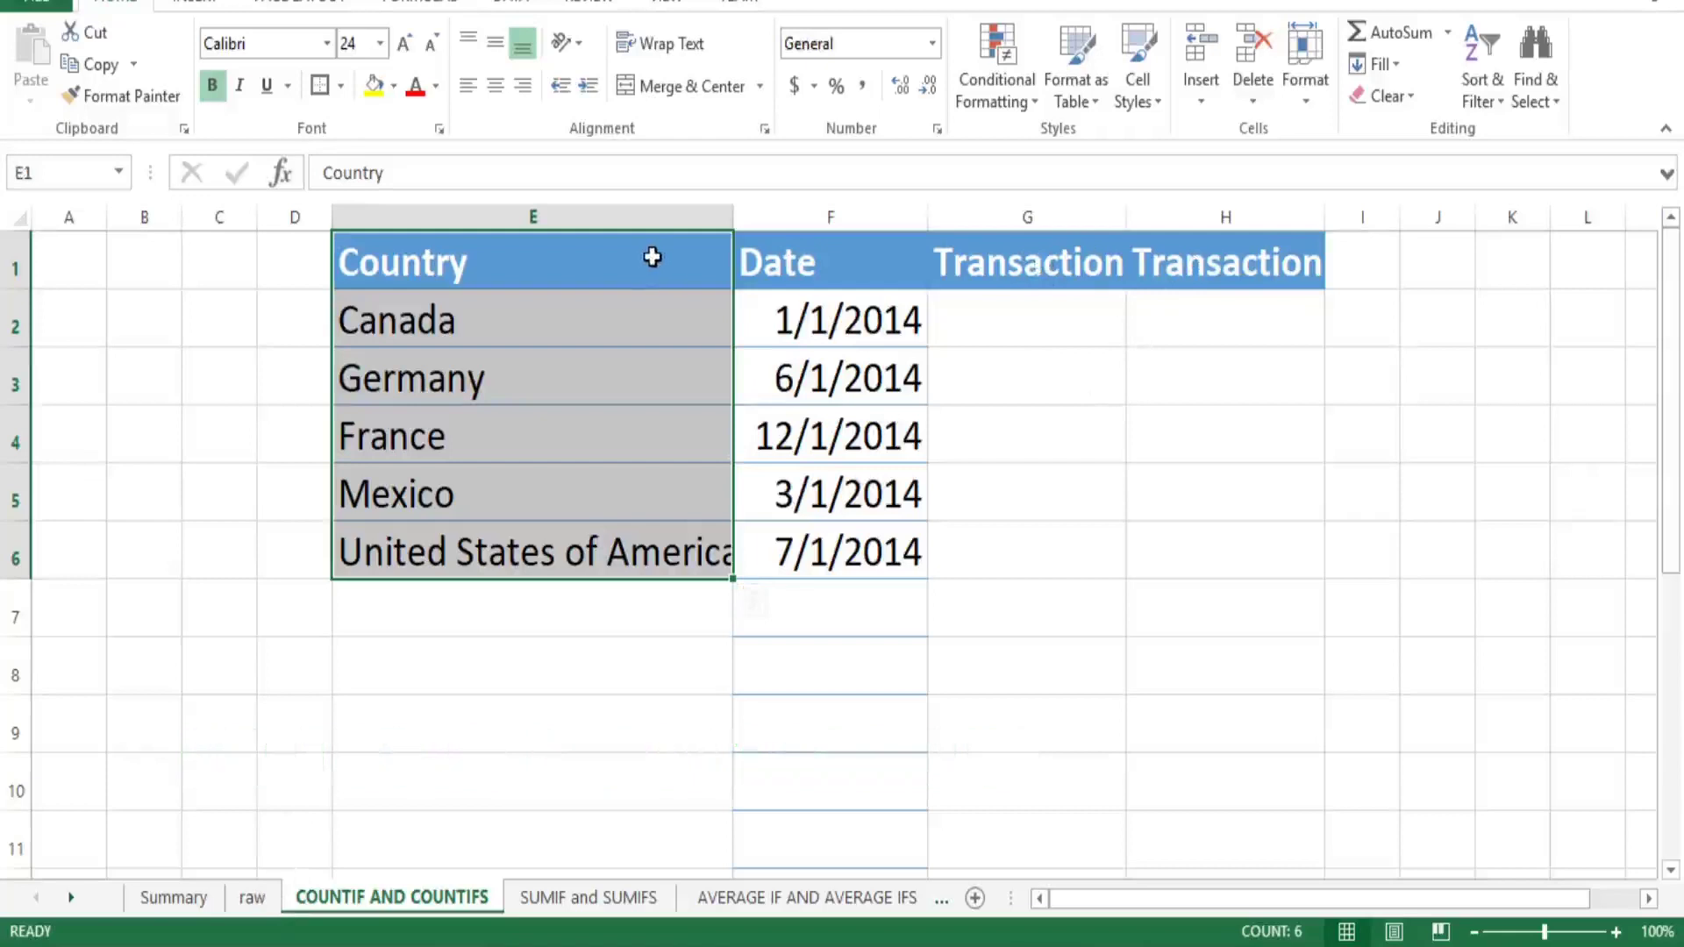
{"action": "left_click_drag", "start_coordinate": [658, 257], "coordinate": [646, 553]}
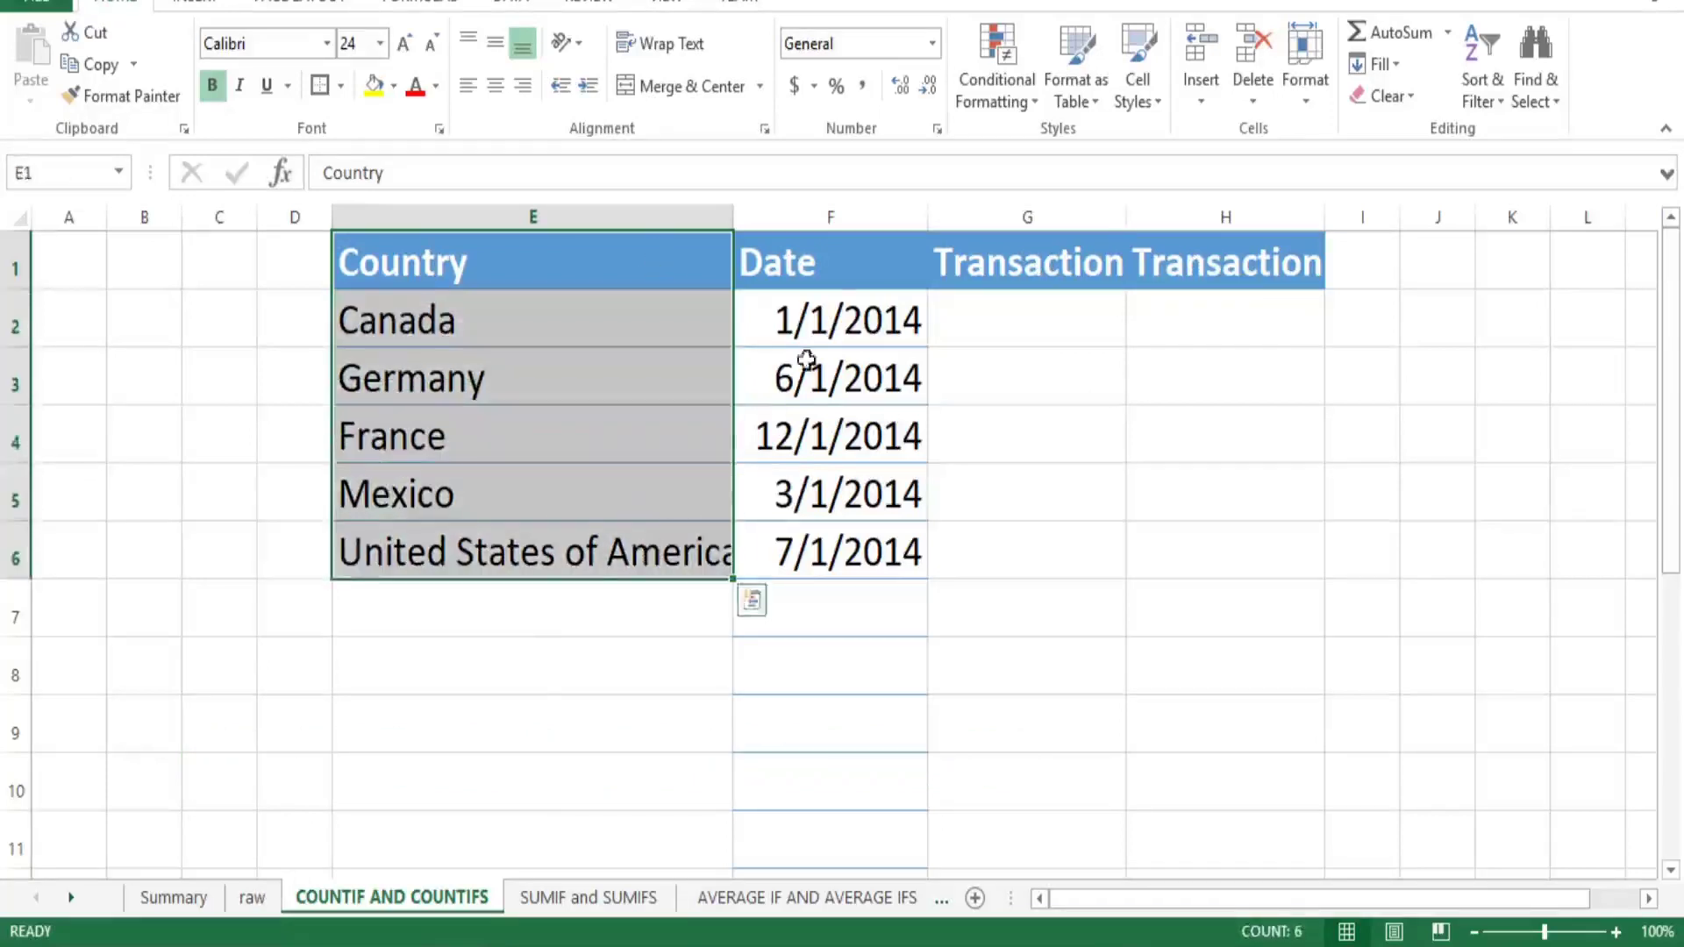
{"action": "left_click", "coordinate": [844, 290]}
{"action": "left_click_drag", "start_coordinate": [844, 292], "coordinate": [831, 553]}
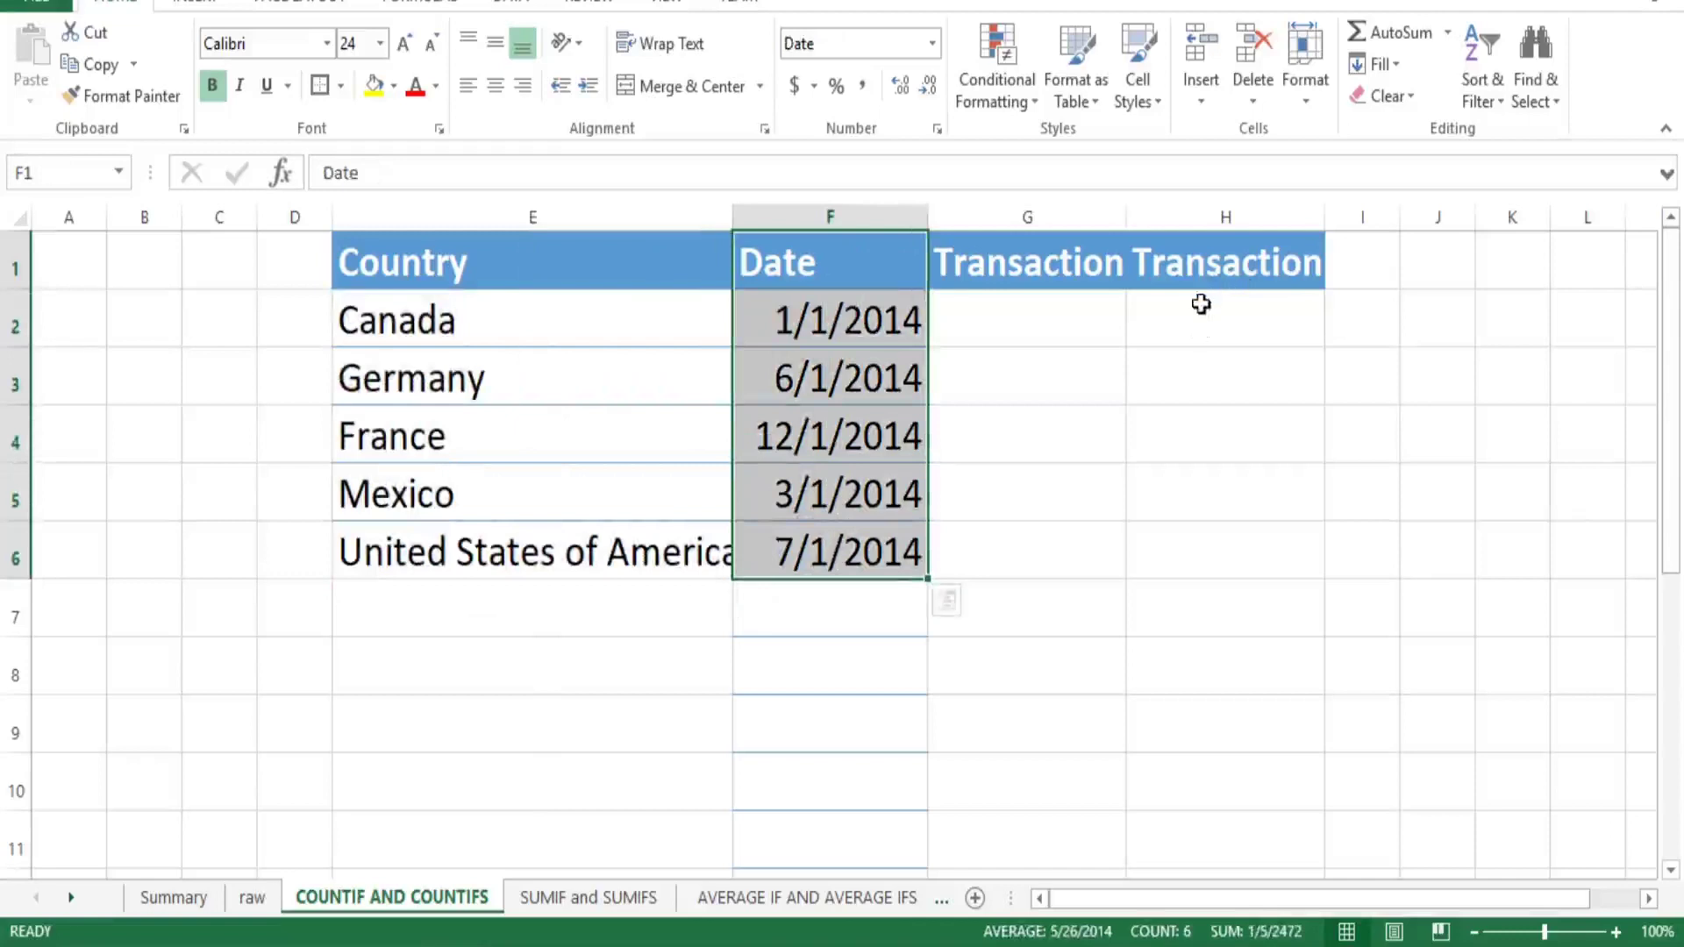
{"action": "left_click", "coordinate": [1055, 306]}
Enter =COUNTIF(raw!B:B,'COUNTIF AND COUNTIFS'!E2) in G2 to count Canada in the raw Country column
{"action": "type", "text": "="}
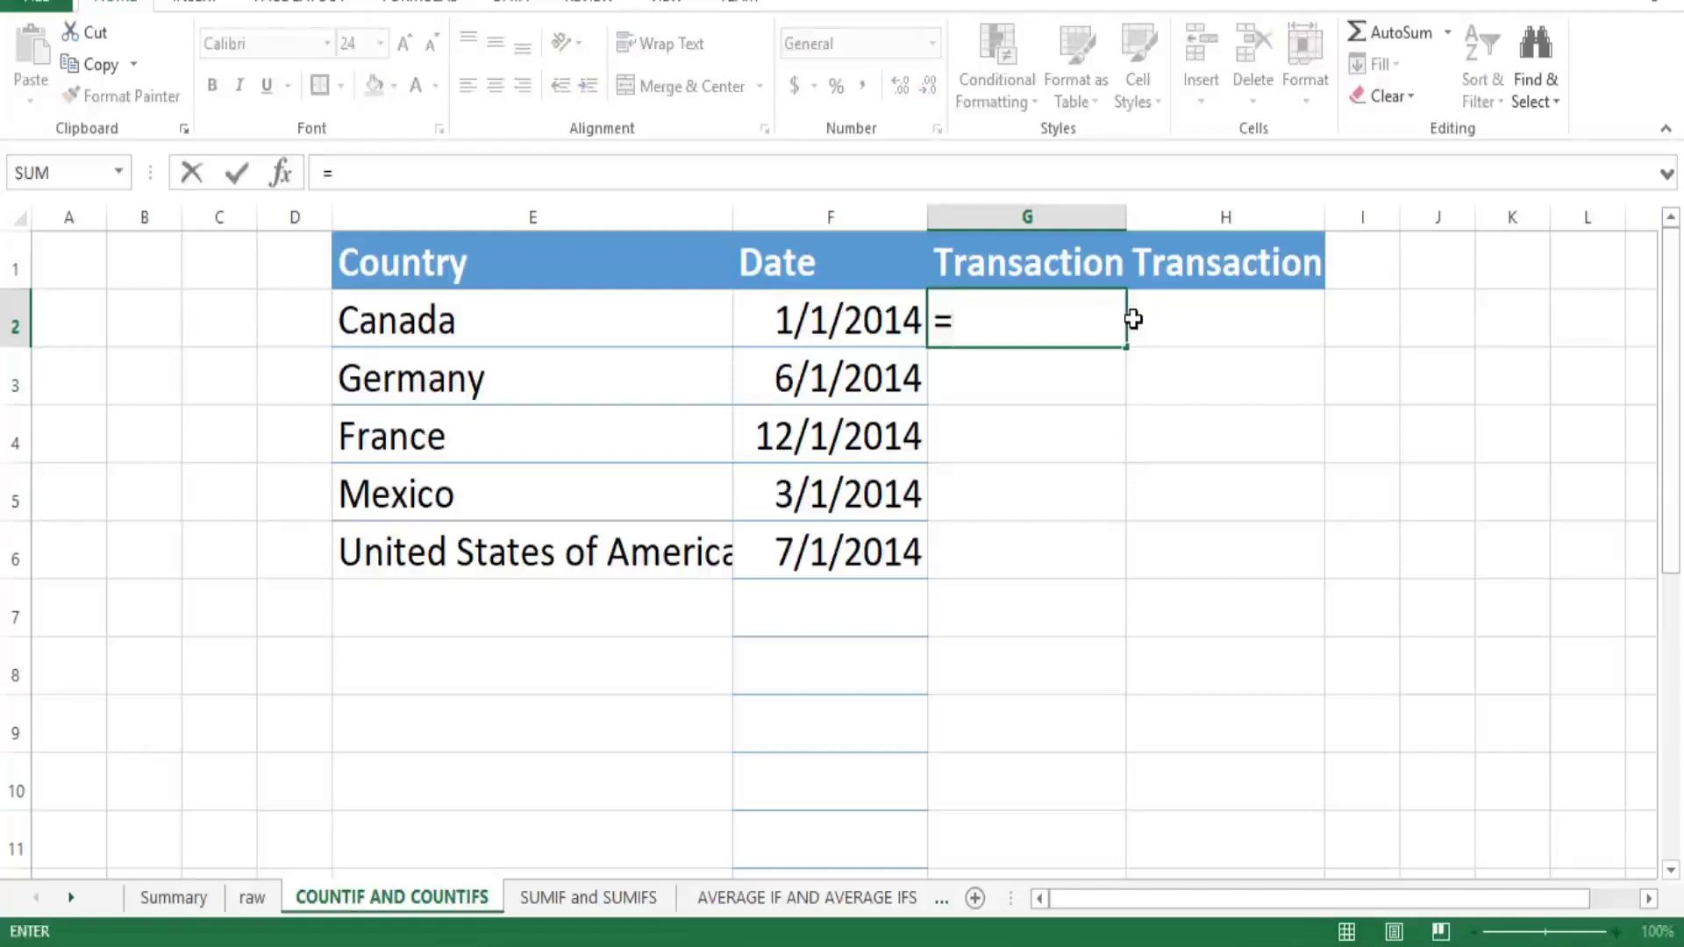
{"action": "type", "text": "coun"}
{"action": "key", "text": "Down"}
{"action": "key", "text": "Down"}
{"action": "key", "text": "Down"}
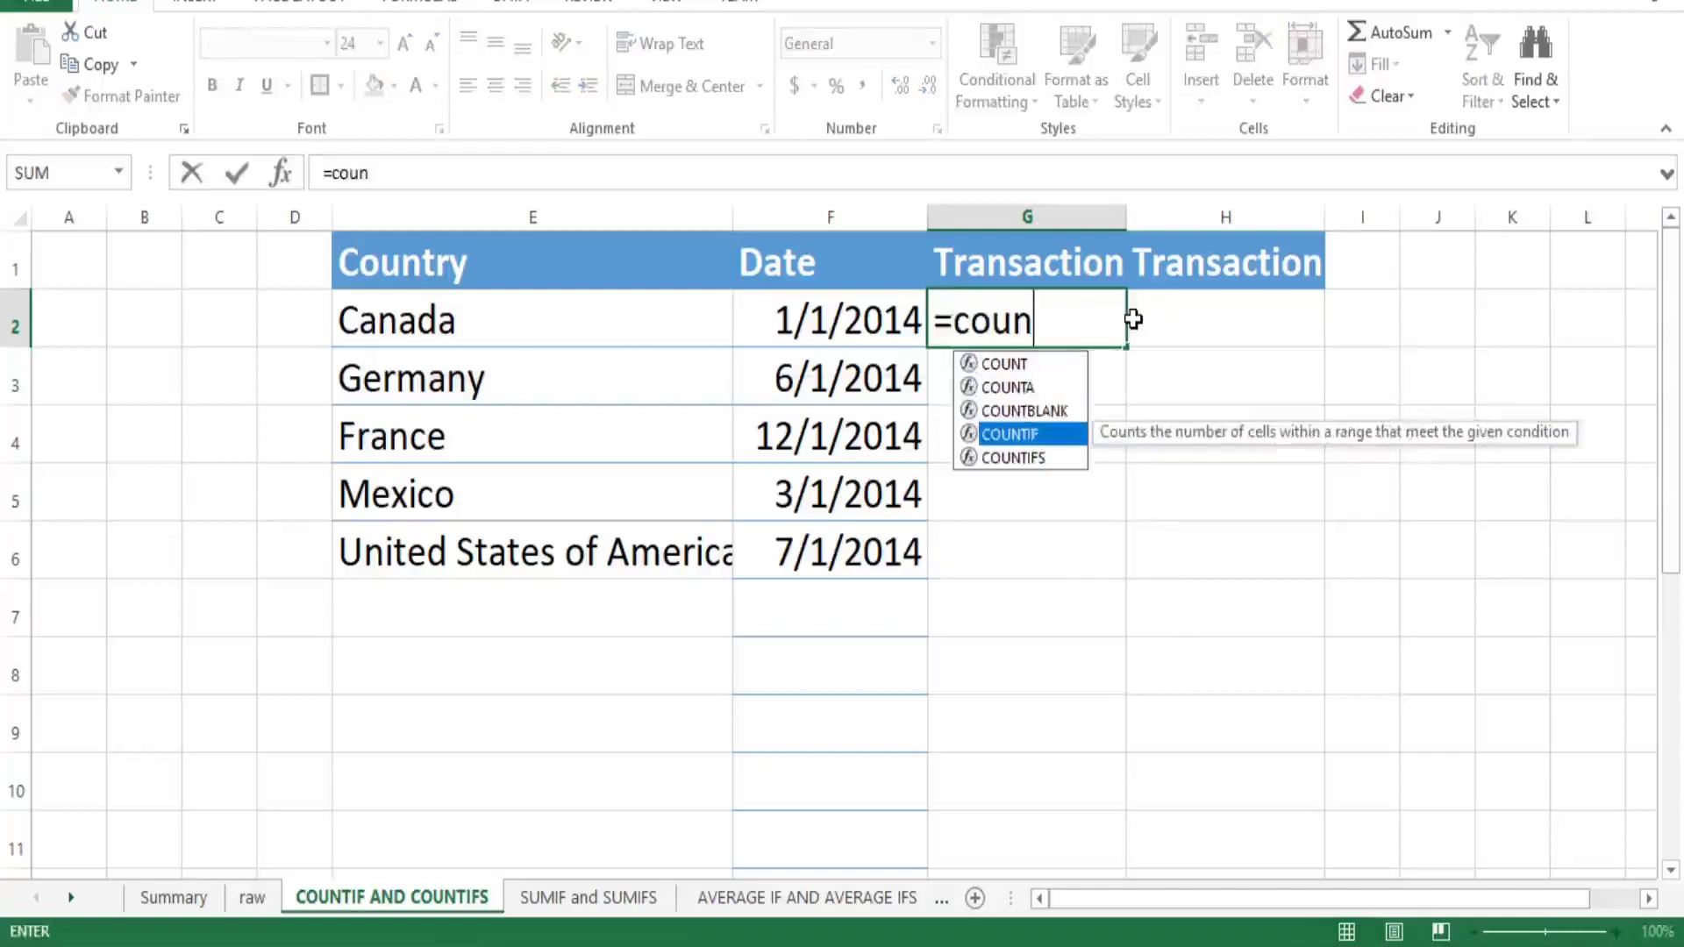
{"action": "key", "text": "Tab"}
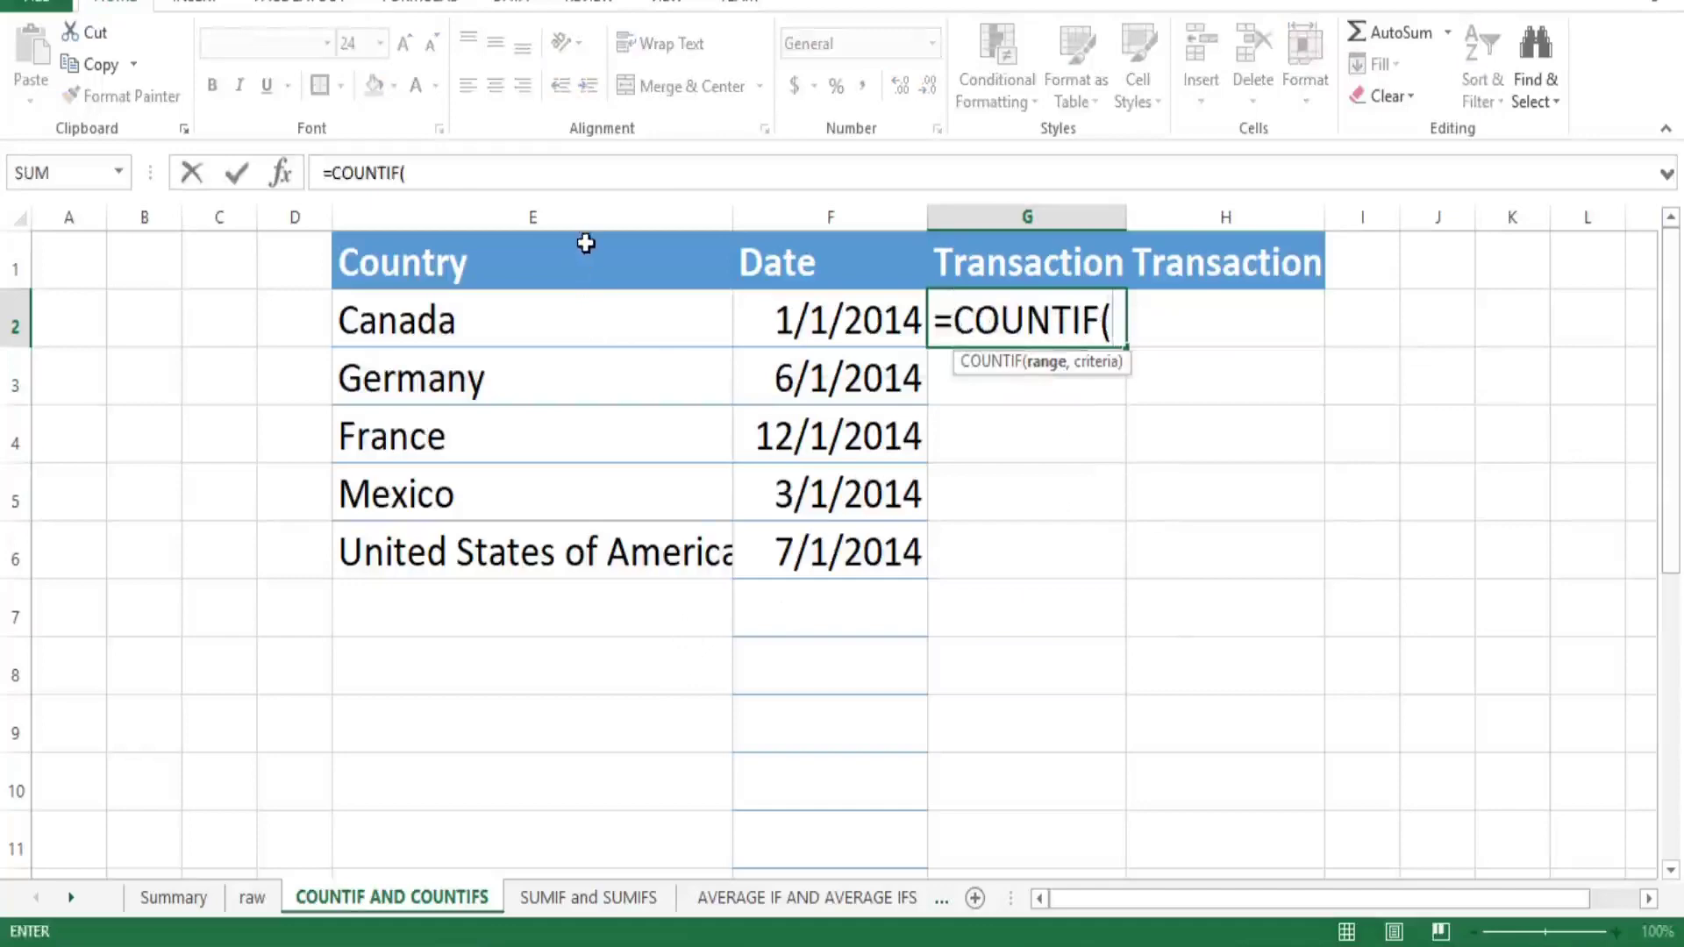
{"action": "left_click", "coordinate": [252, 896]}
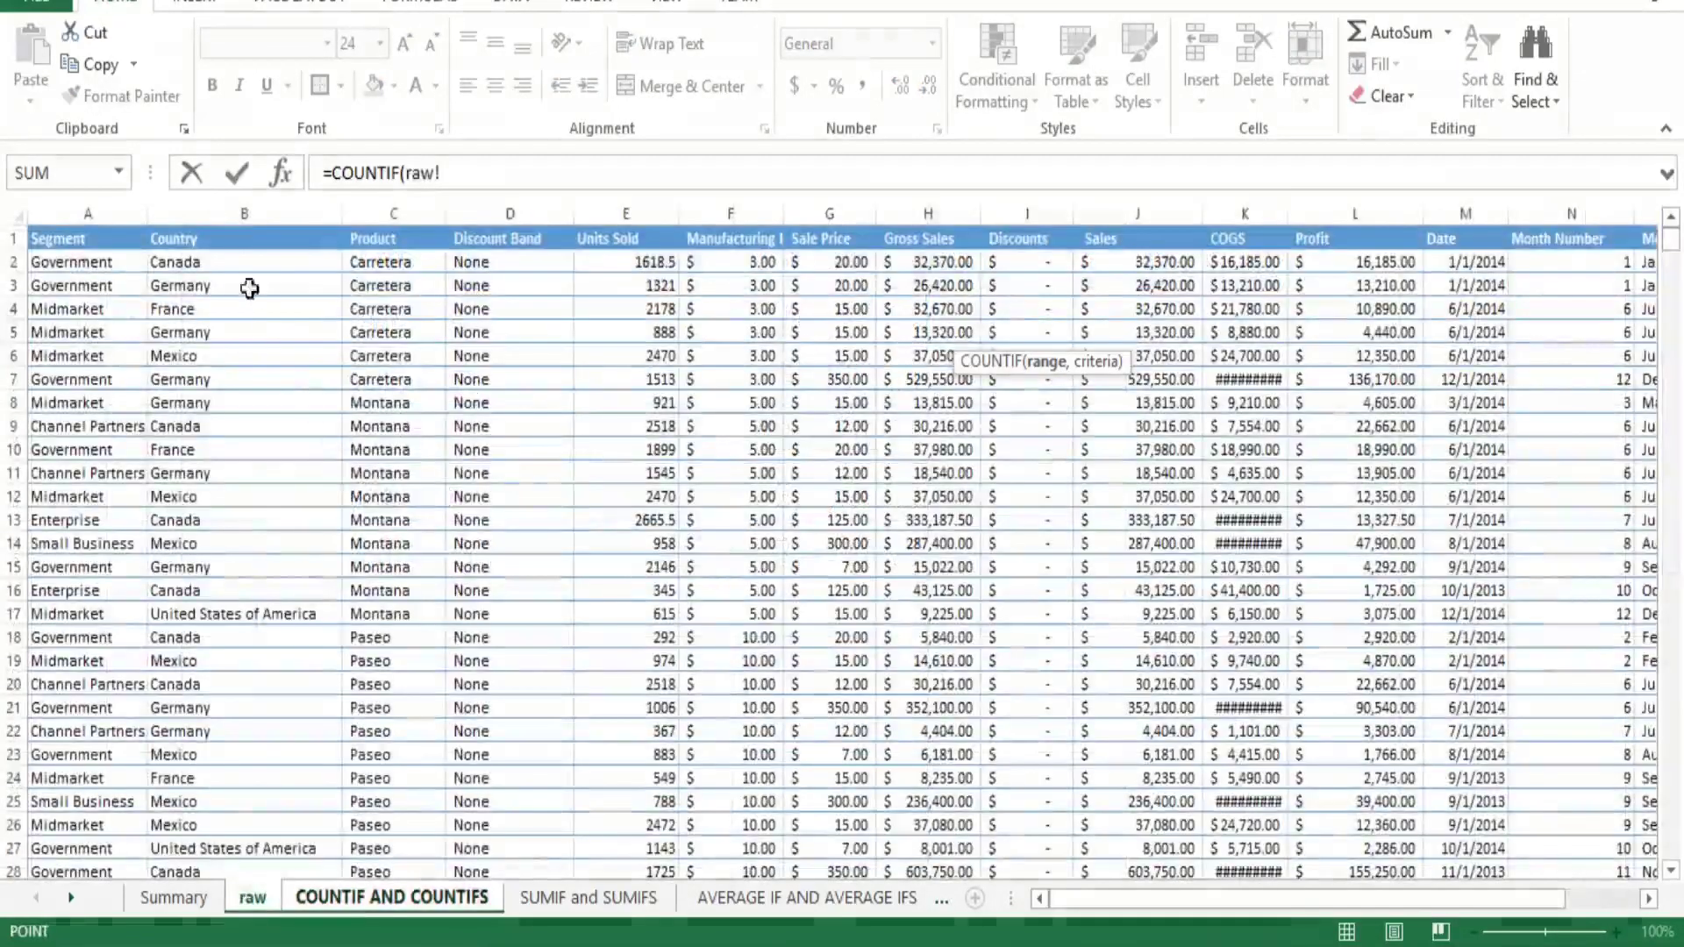
{"action": "left_click", "coordinate": [253, 212]}
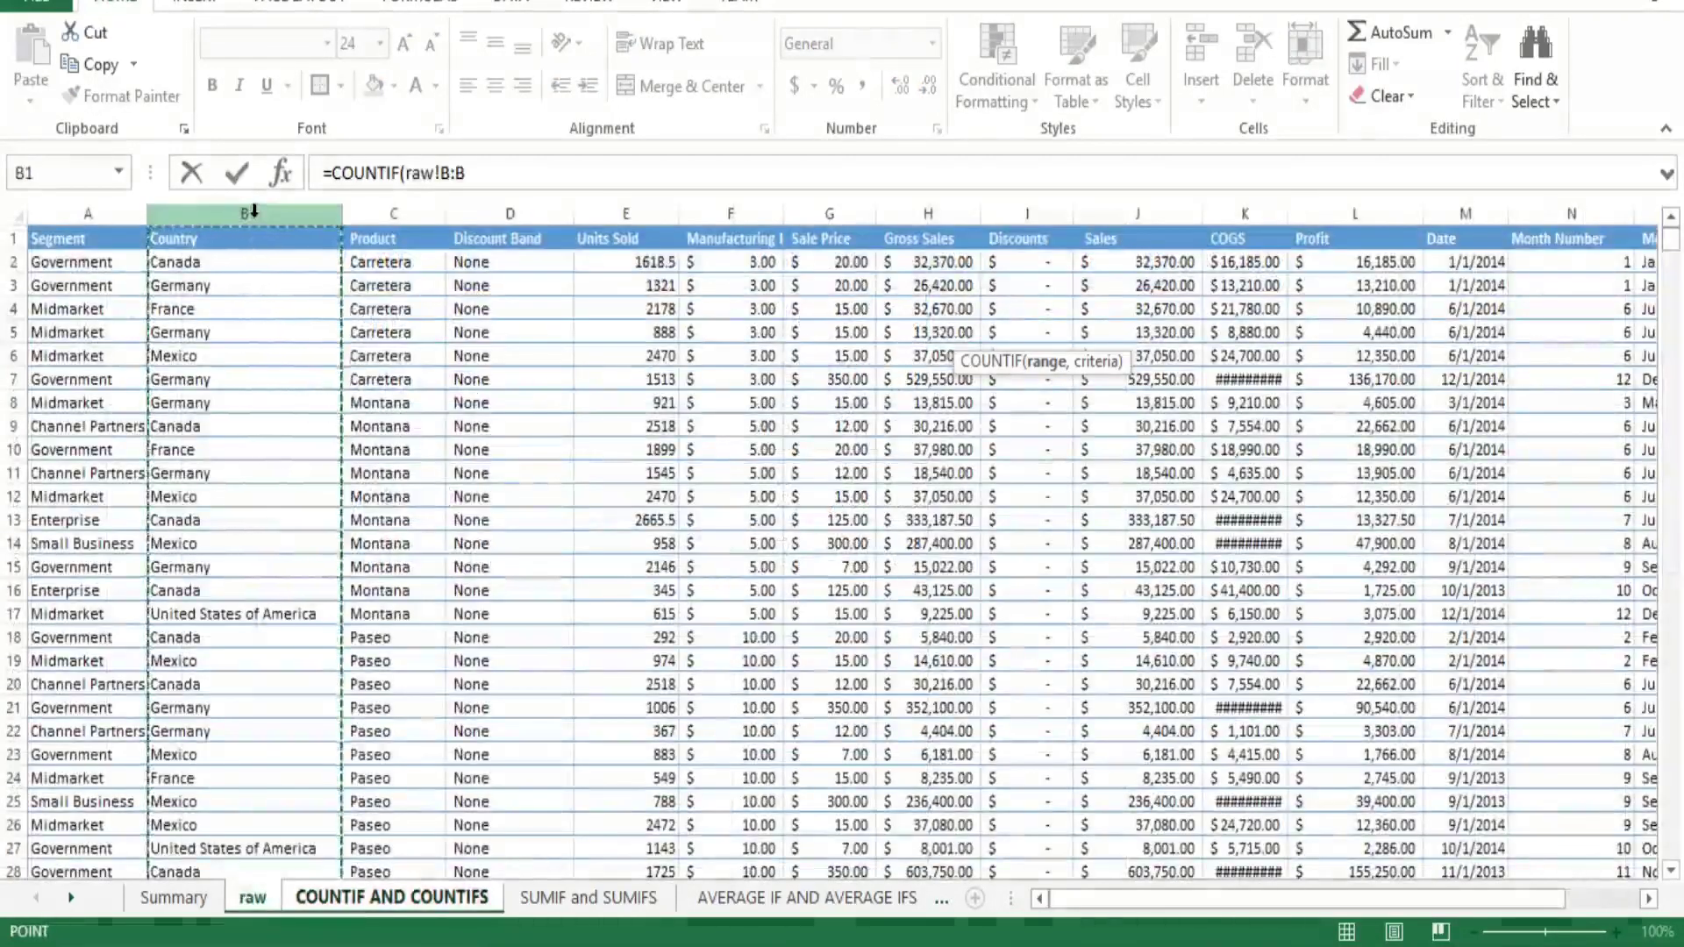
{"action": "type", "text": ","}
{"action": "left_click", "coordinate": [426, 900]}
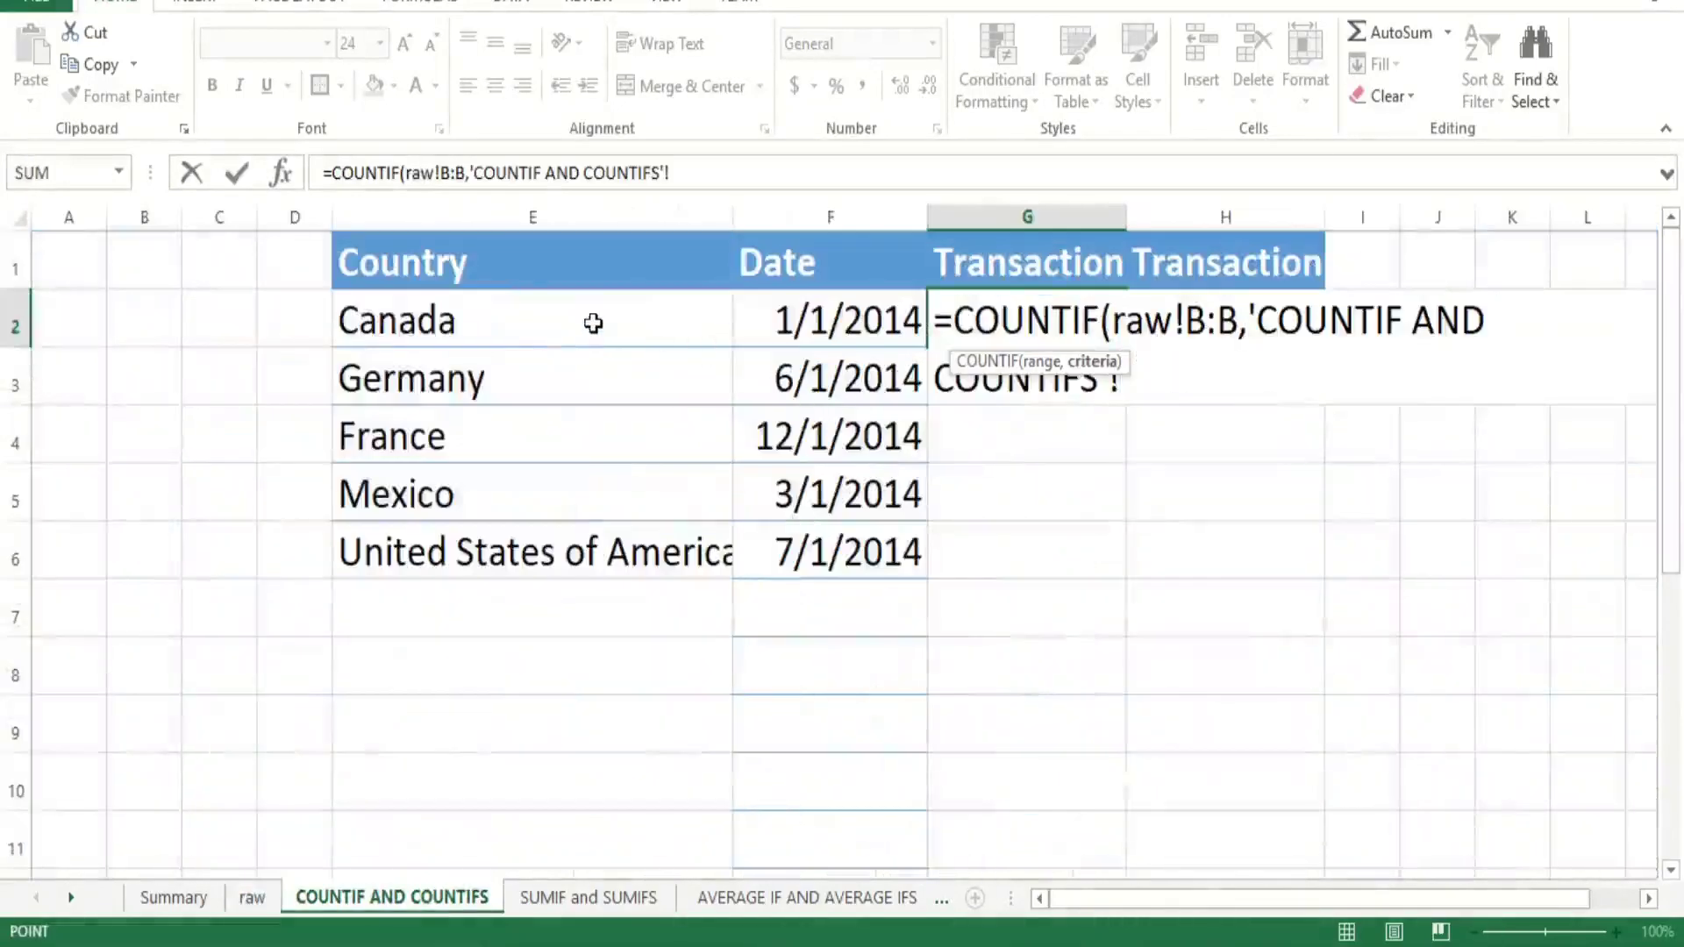
{"action": "left_click", "coordinate": [581, 317]}
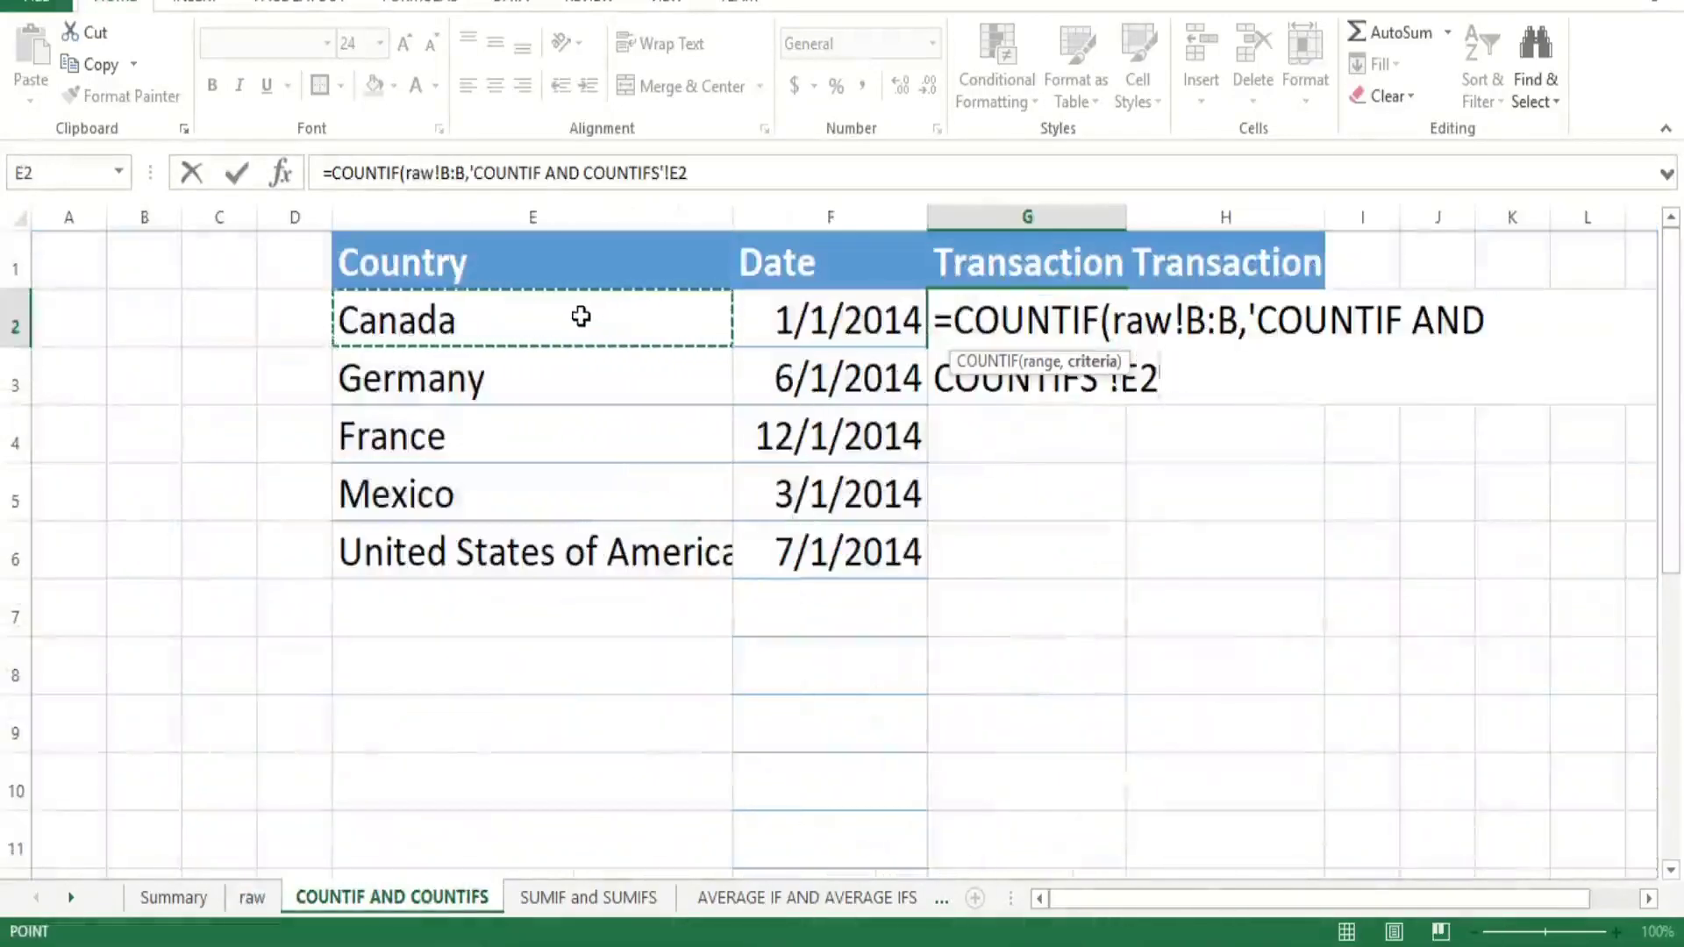
{"action": "type", "text": ")"}
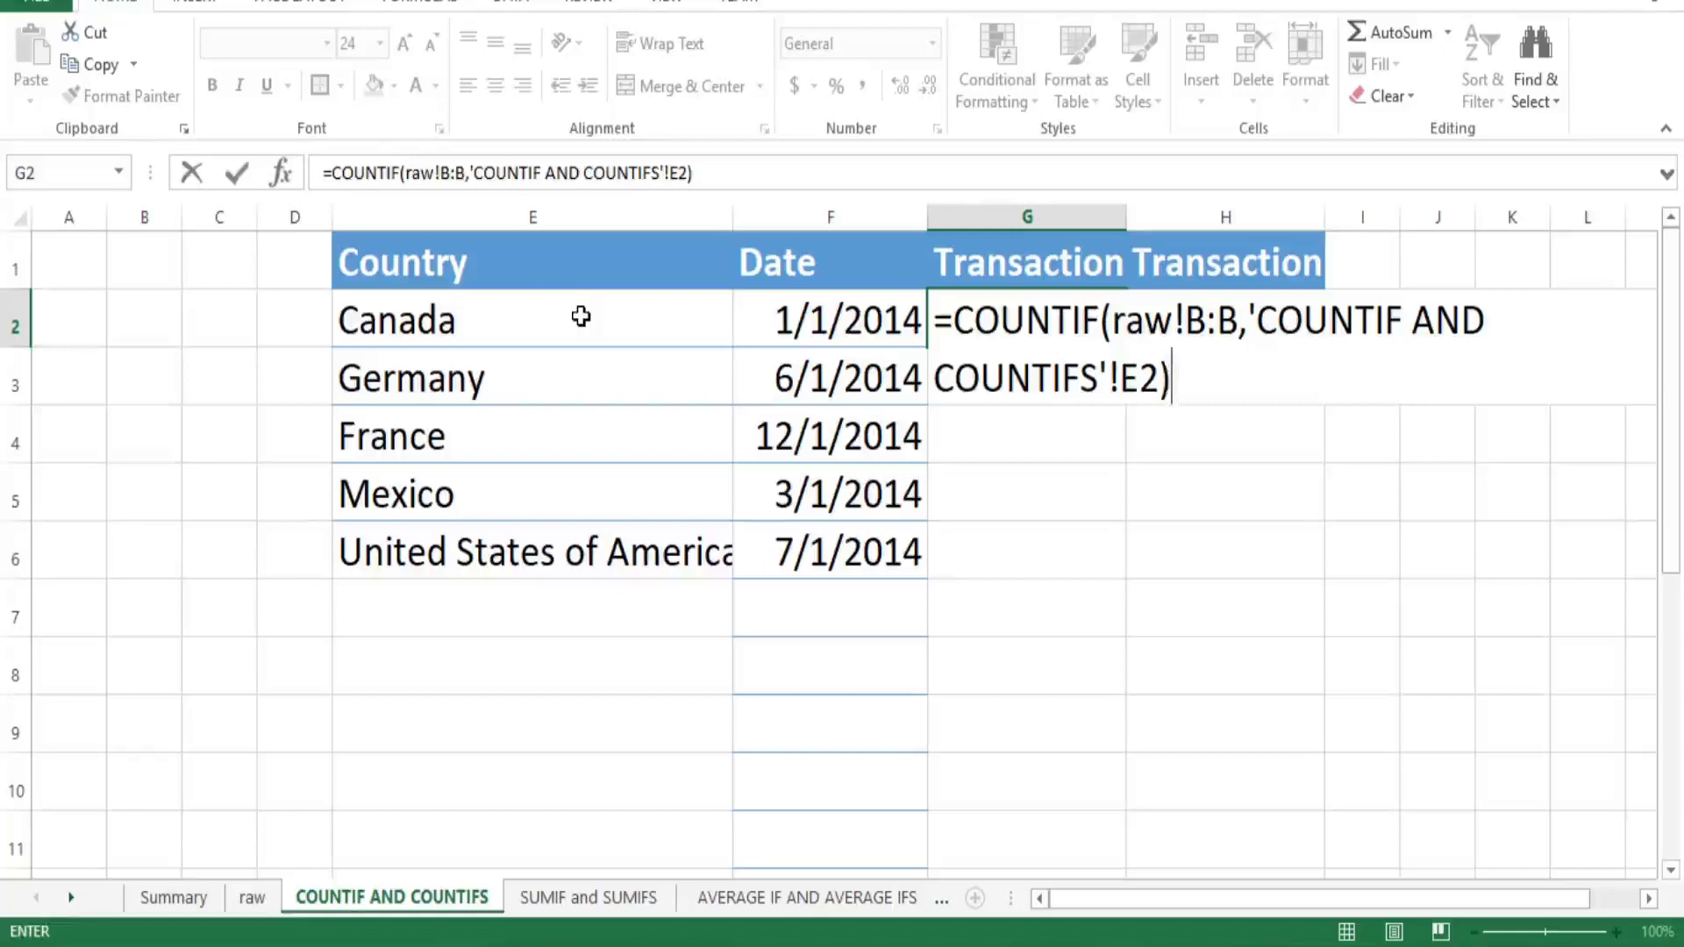
{"action": "key", "text": "ctrl+Return"}
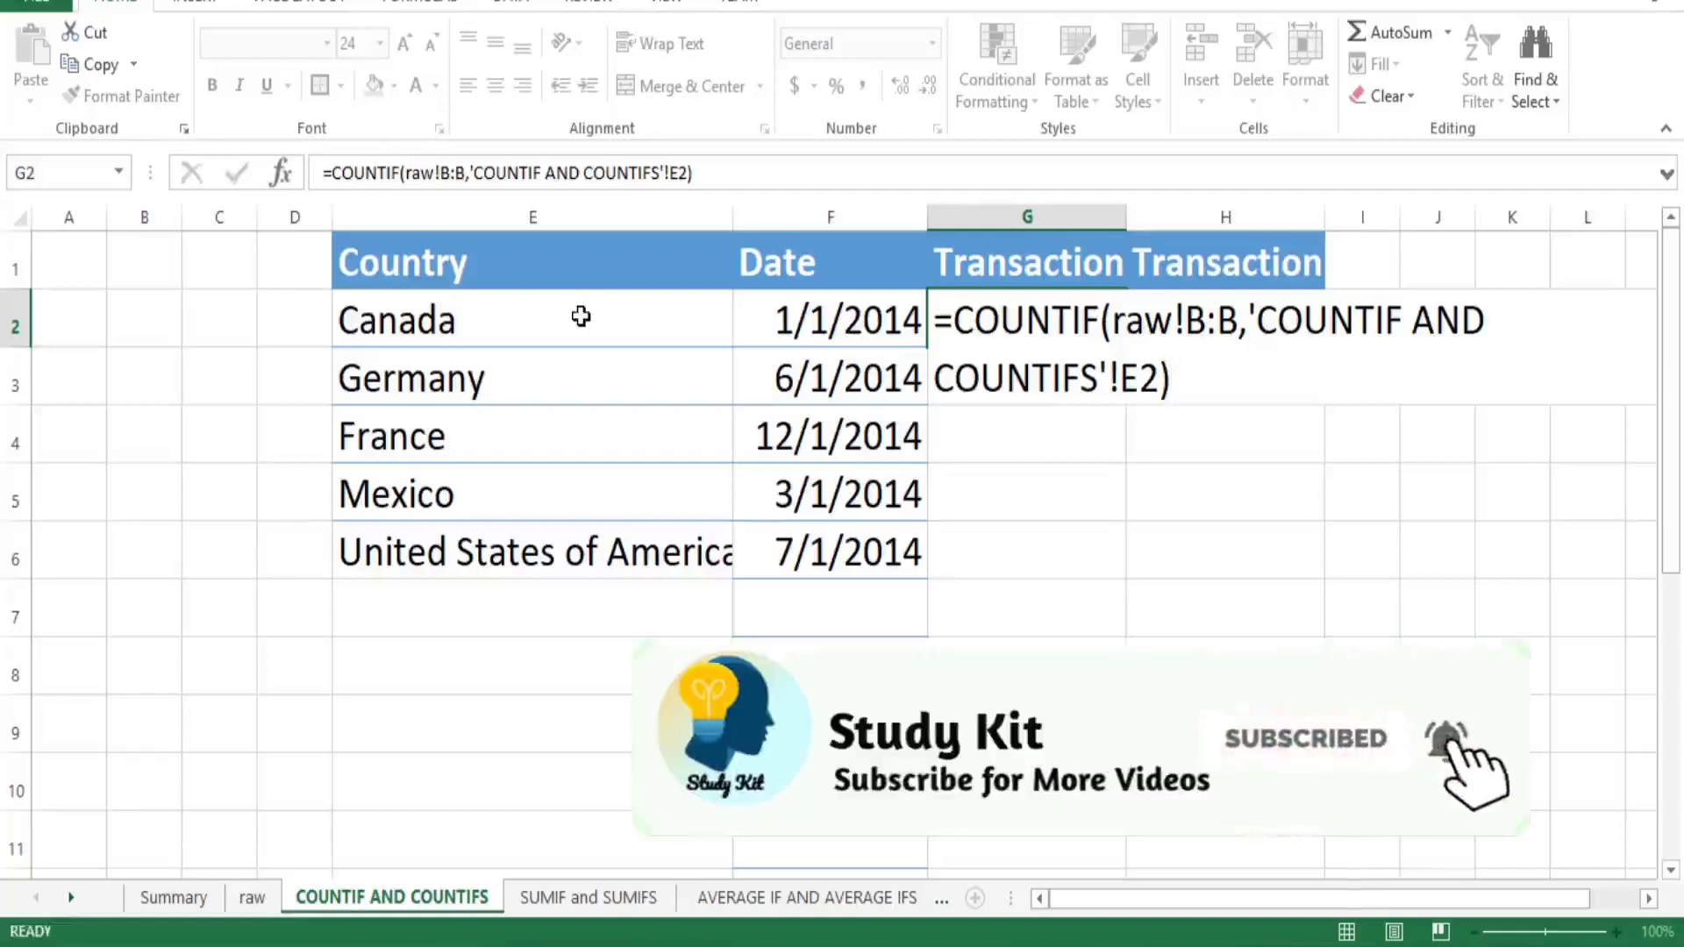
Fill the COUNTIF formula down G2:G6 and check the copied formula in G3
{"action": "key", "text": "Down"}
{"action": "key", "text": "Down"}
{"action": "key", "text": "Up"}
{"action": "key", "text": "Up"}
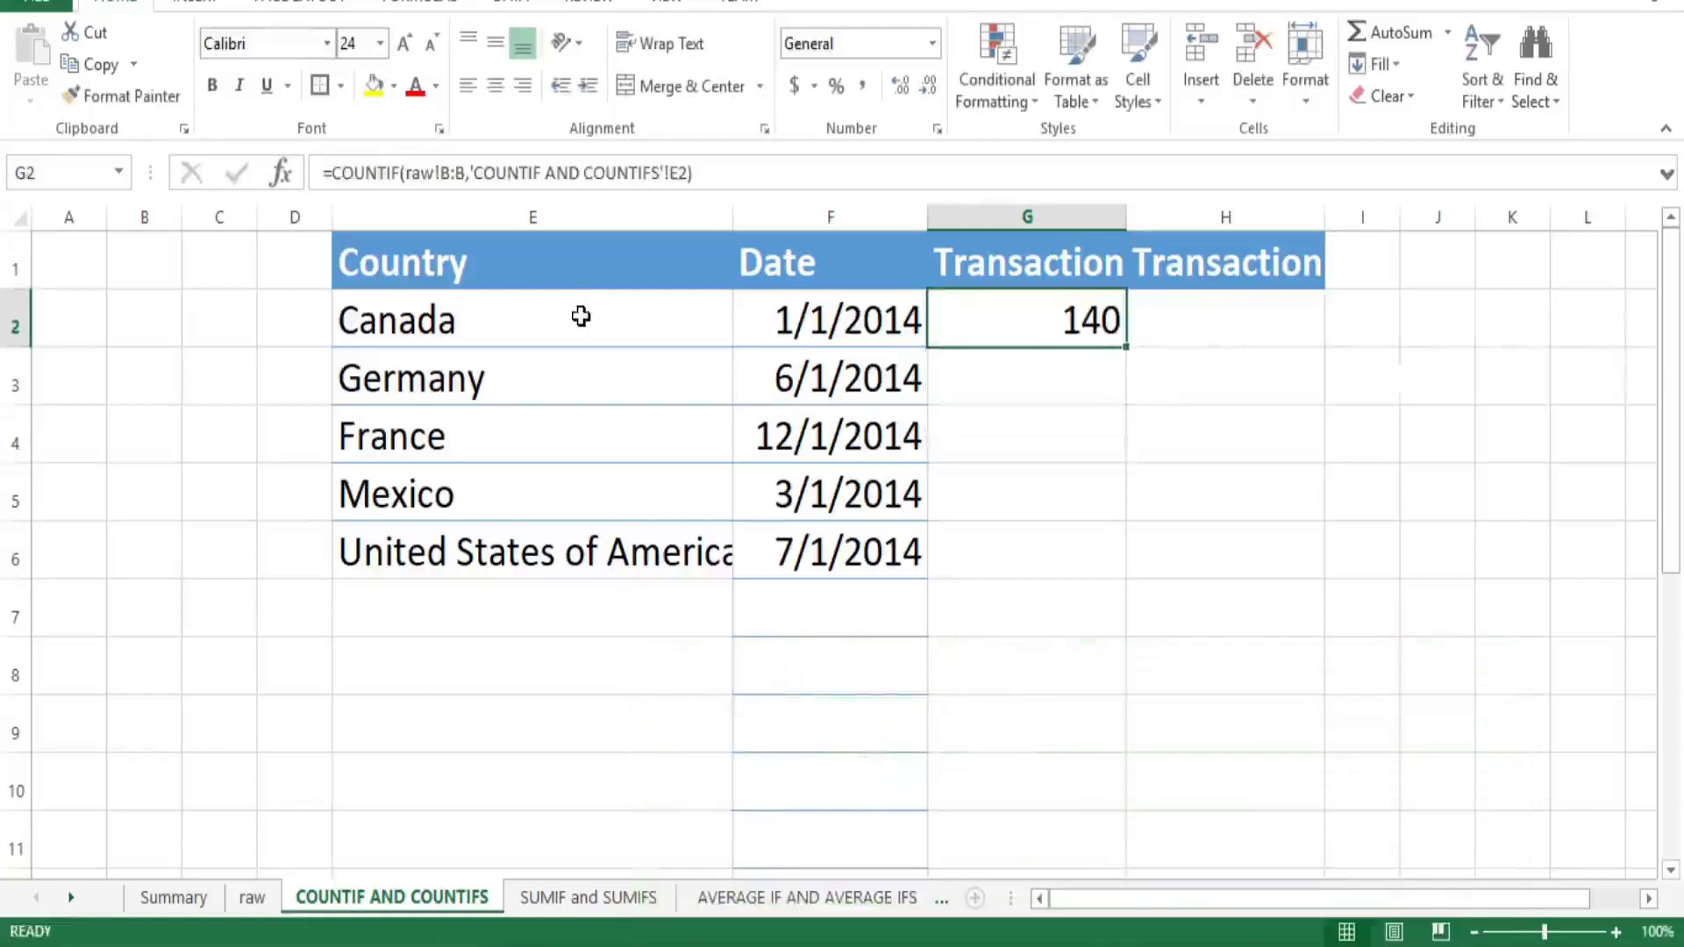
{"action": "key", "text": "Left"}
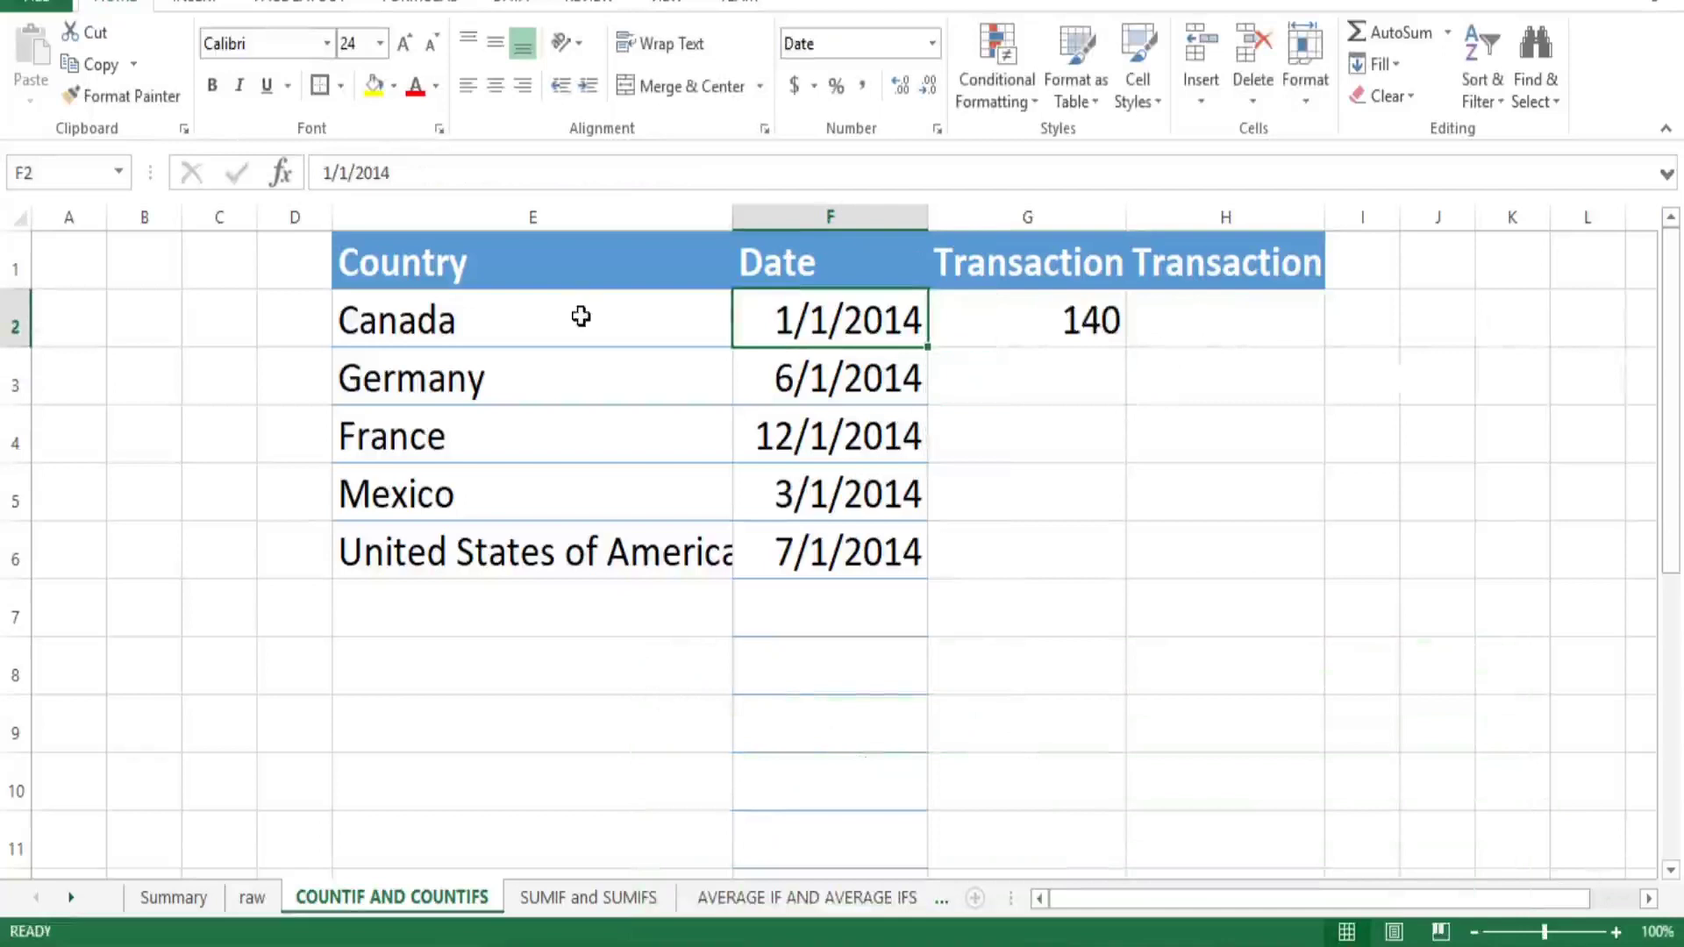
{"action": "key", "text": "Left"}
{"action": "key", "text": "Right"}
{"action": "key", "text": "ctrl+Down"}
{"action": "key", "text": "Right"}
{"action": "key", "text": "ctrl+shift+Up"}
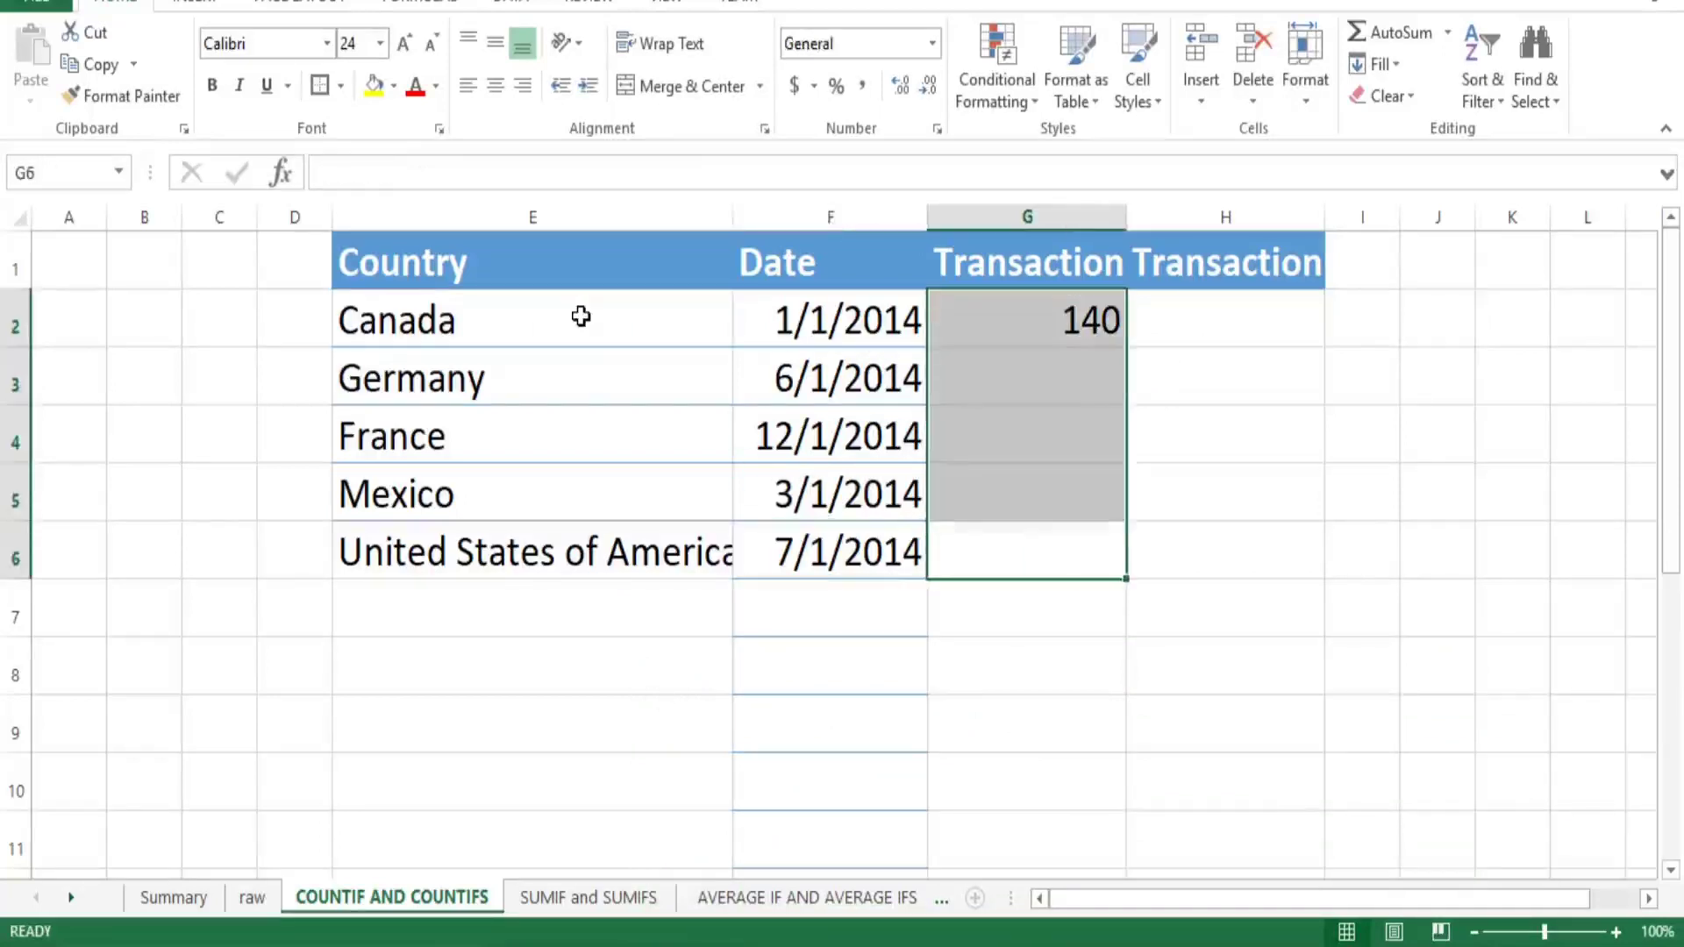
{"action": "key", "text": "ctrl+d"}
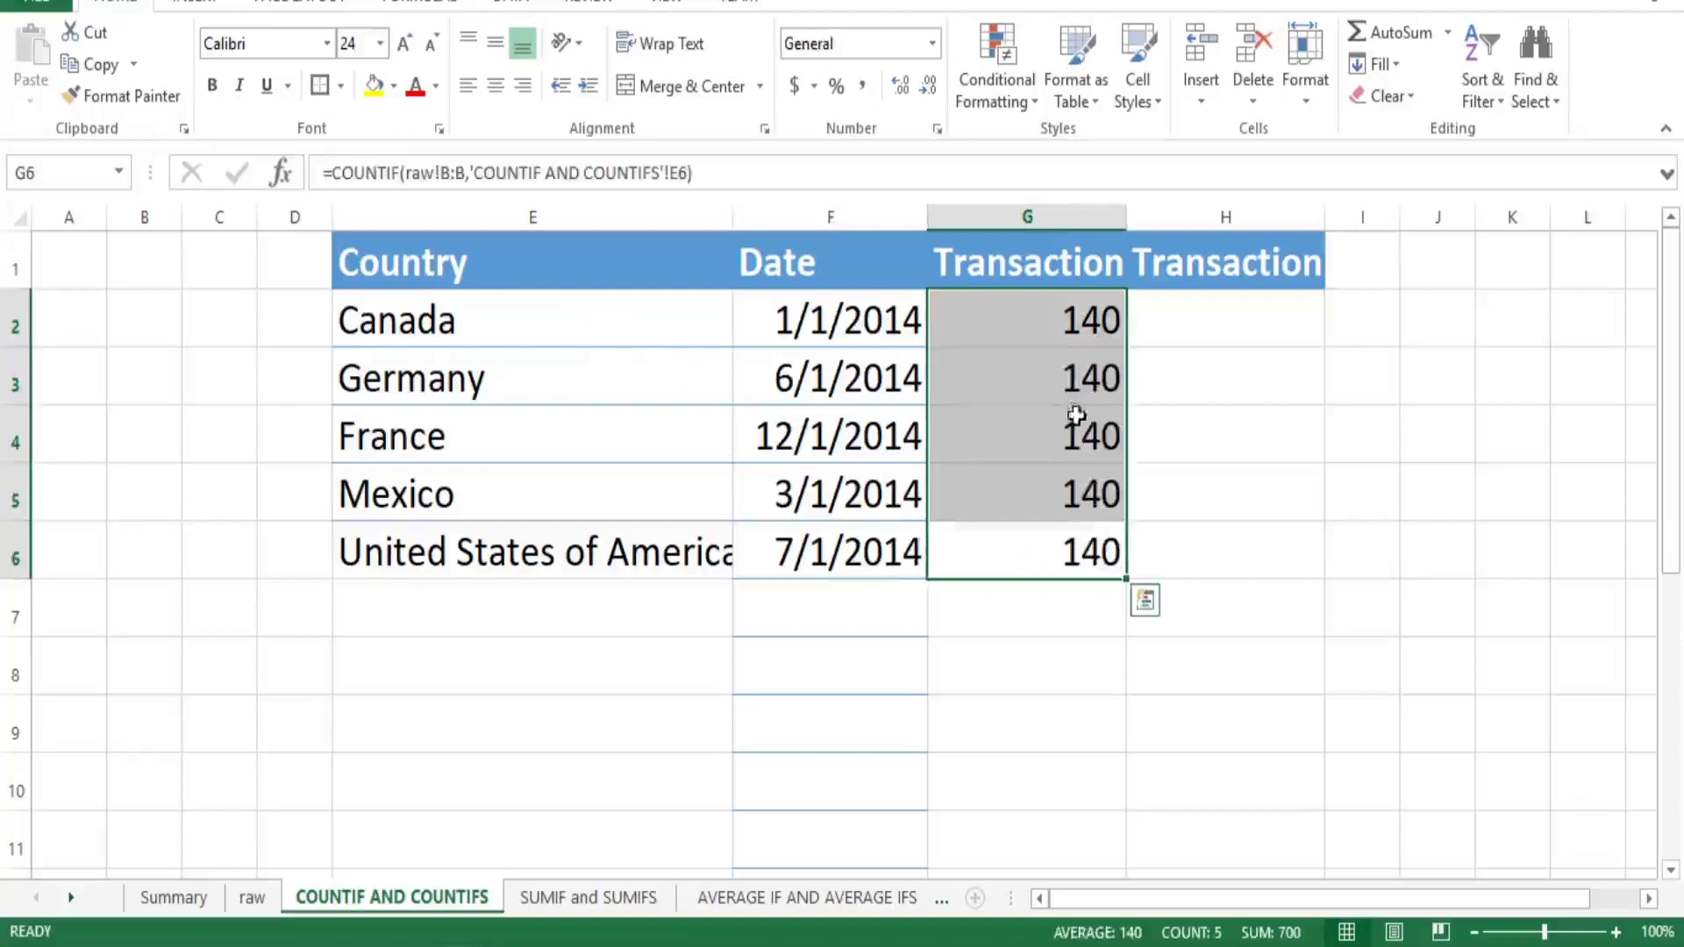
{"action": "left_click", "coordinate": [521, 388]}
{"action": "left_click", "coordinate": [1109, 377]}
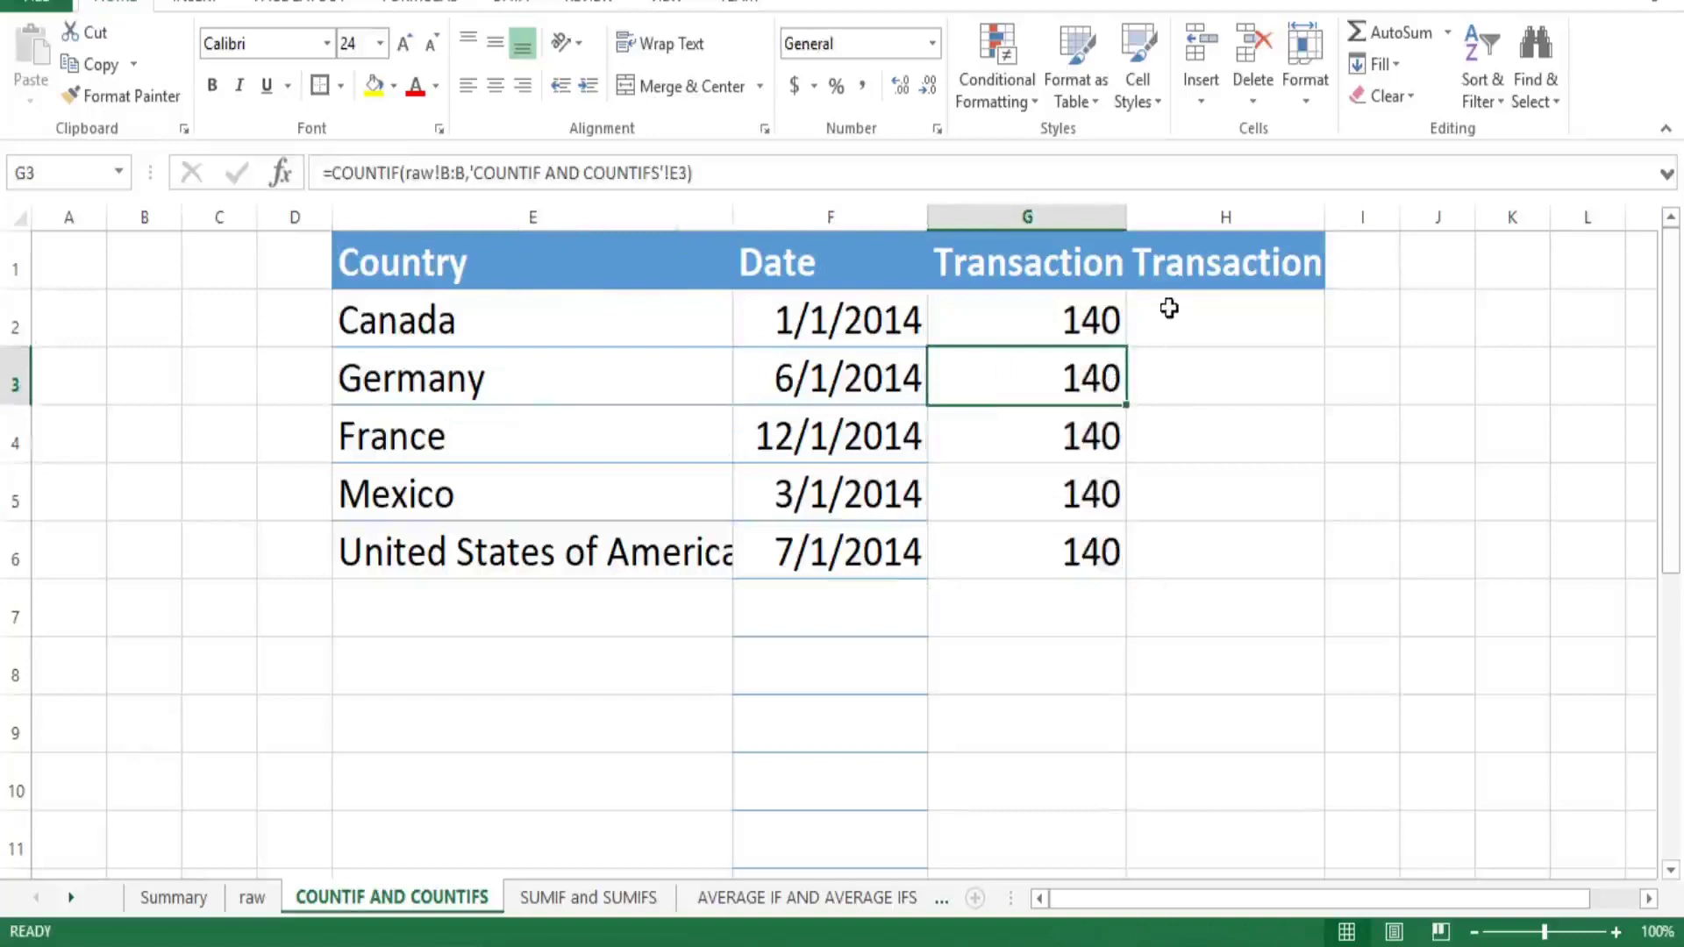
Begin =COUNTIFS in H2 with raw!B:B as first range and Canada in E2 as criterion
{"action": "left_click", "coordinate": [1204, 314]}
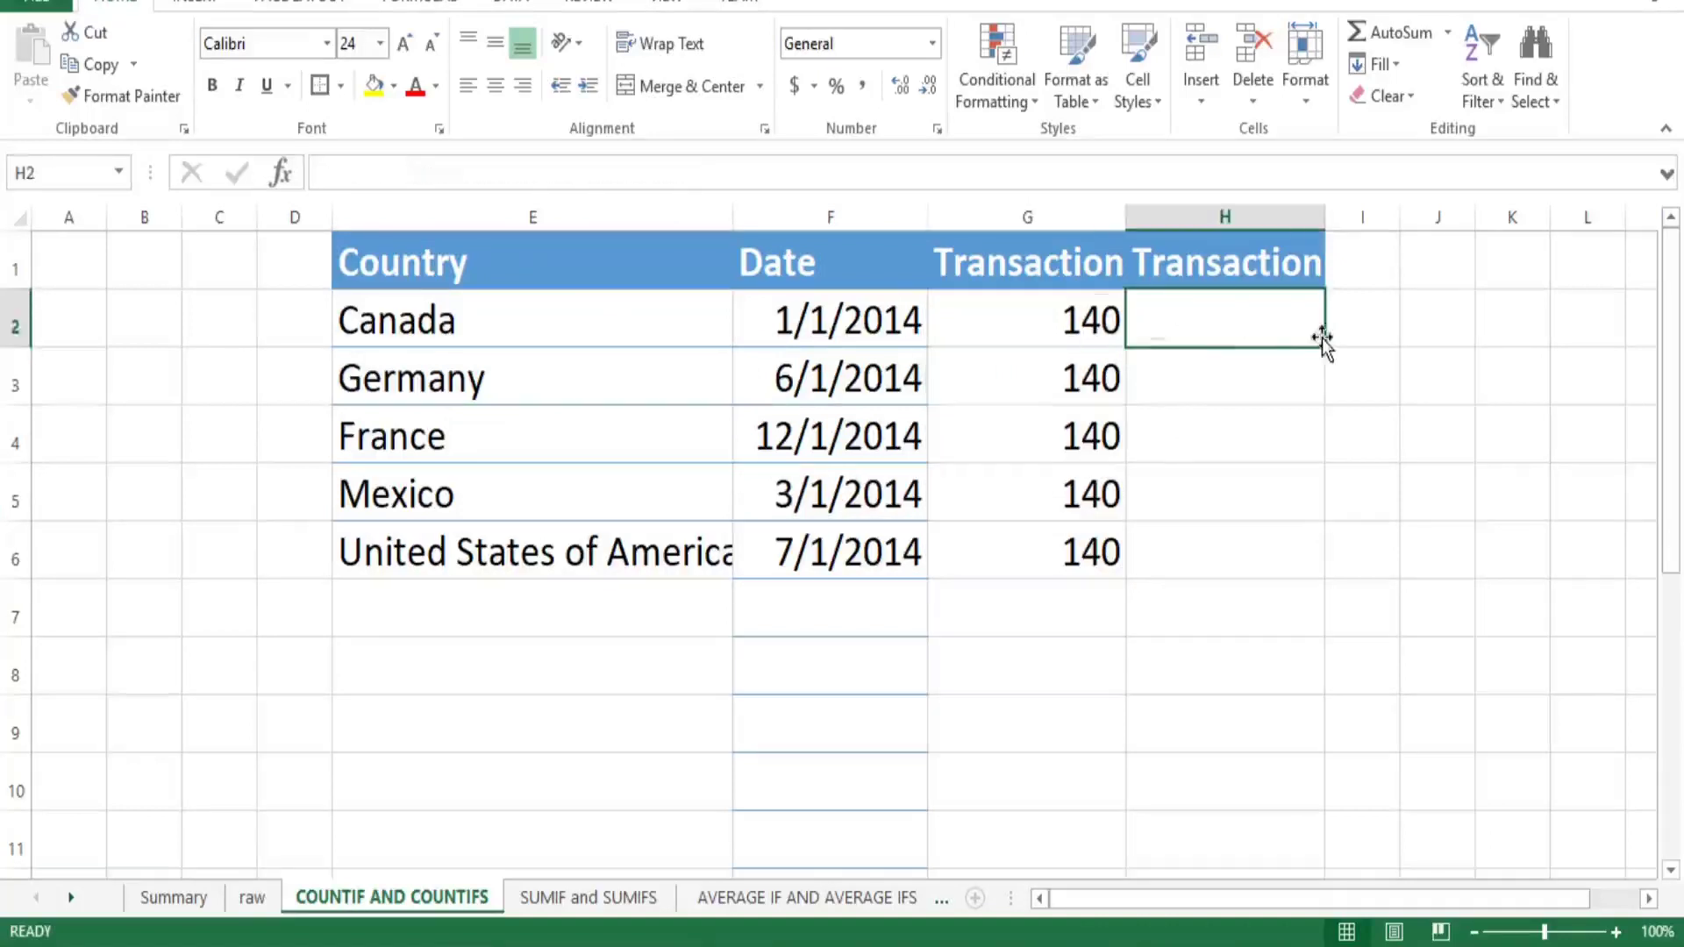
{"action": "type", "text": "=coun"}
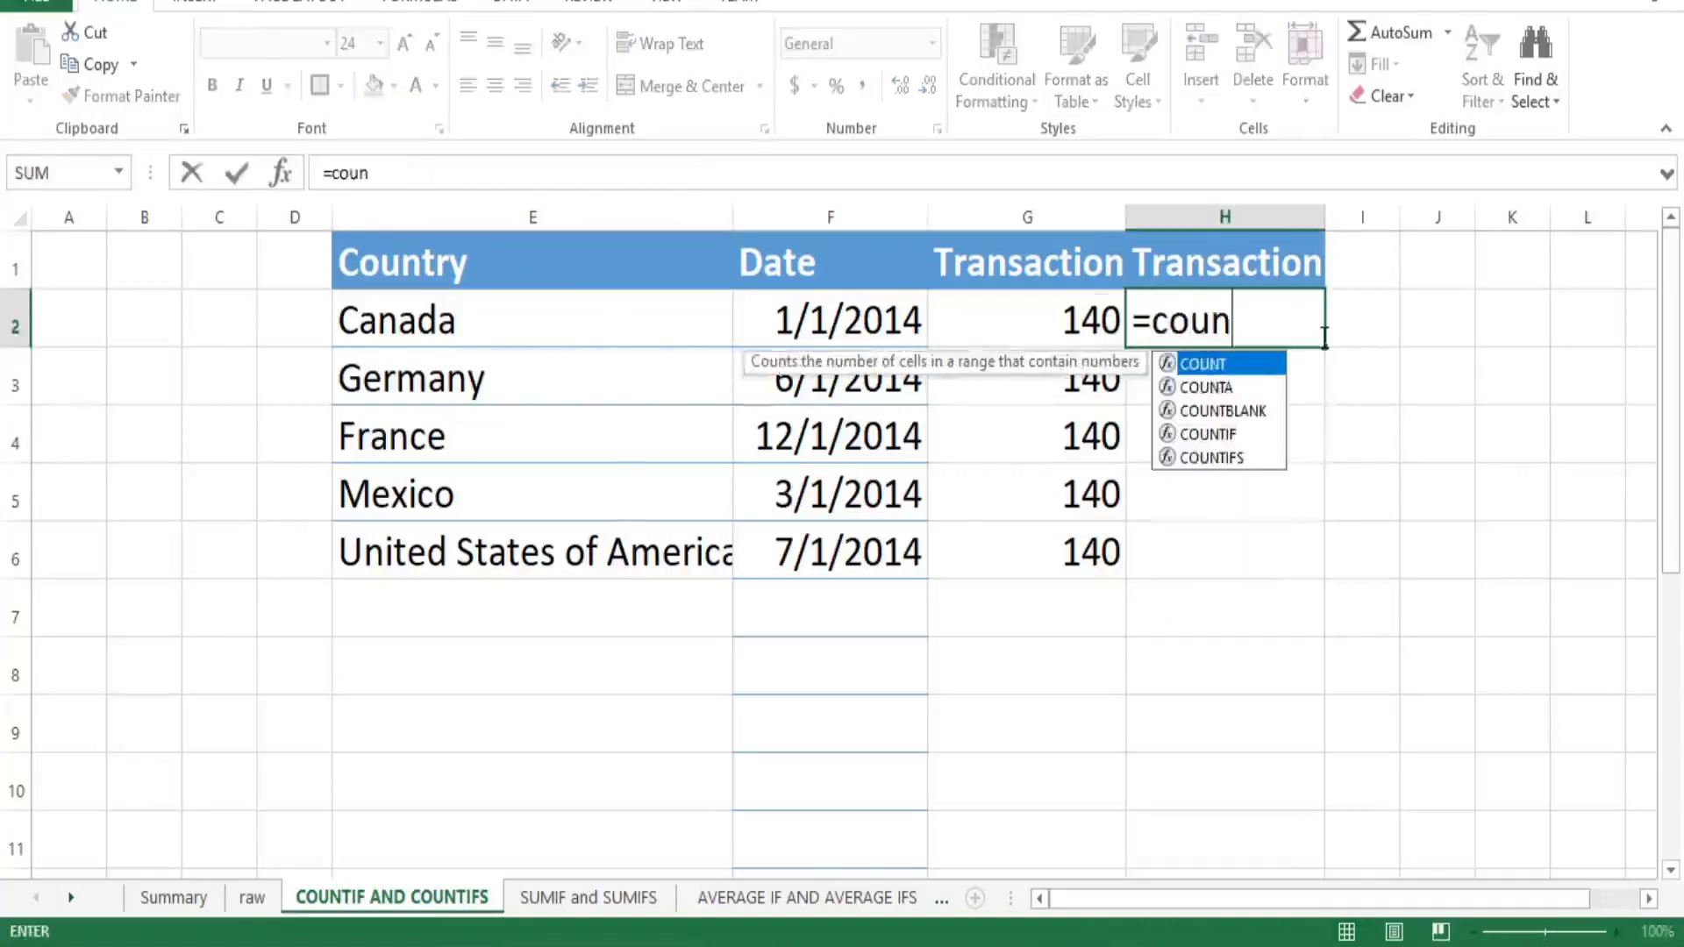
{"action": "key", "text": "Down"}
{"action": "key", "text": "Down"}
{"action": "key", "text": "Down"}
{"action": "key", "text": "Down"}
{"action": "key", "text": "Tab"}
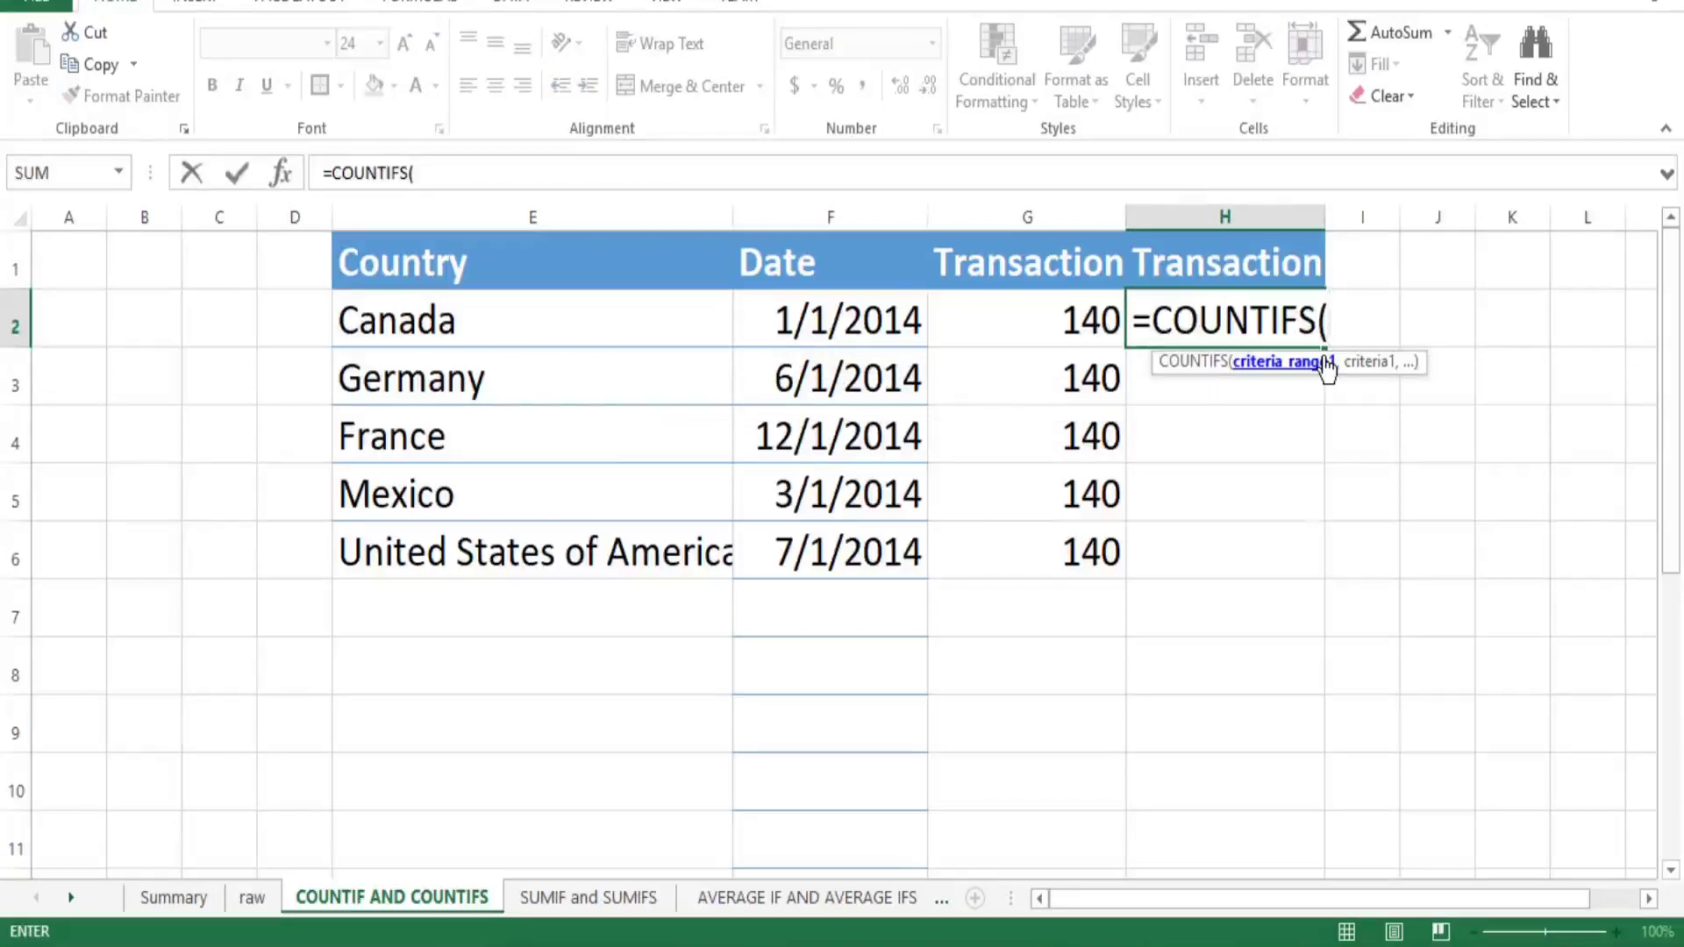
{"action": "left_click", "coordinate": [252, 897]}
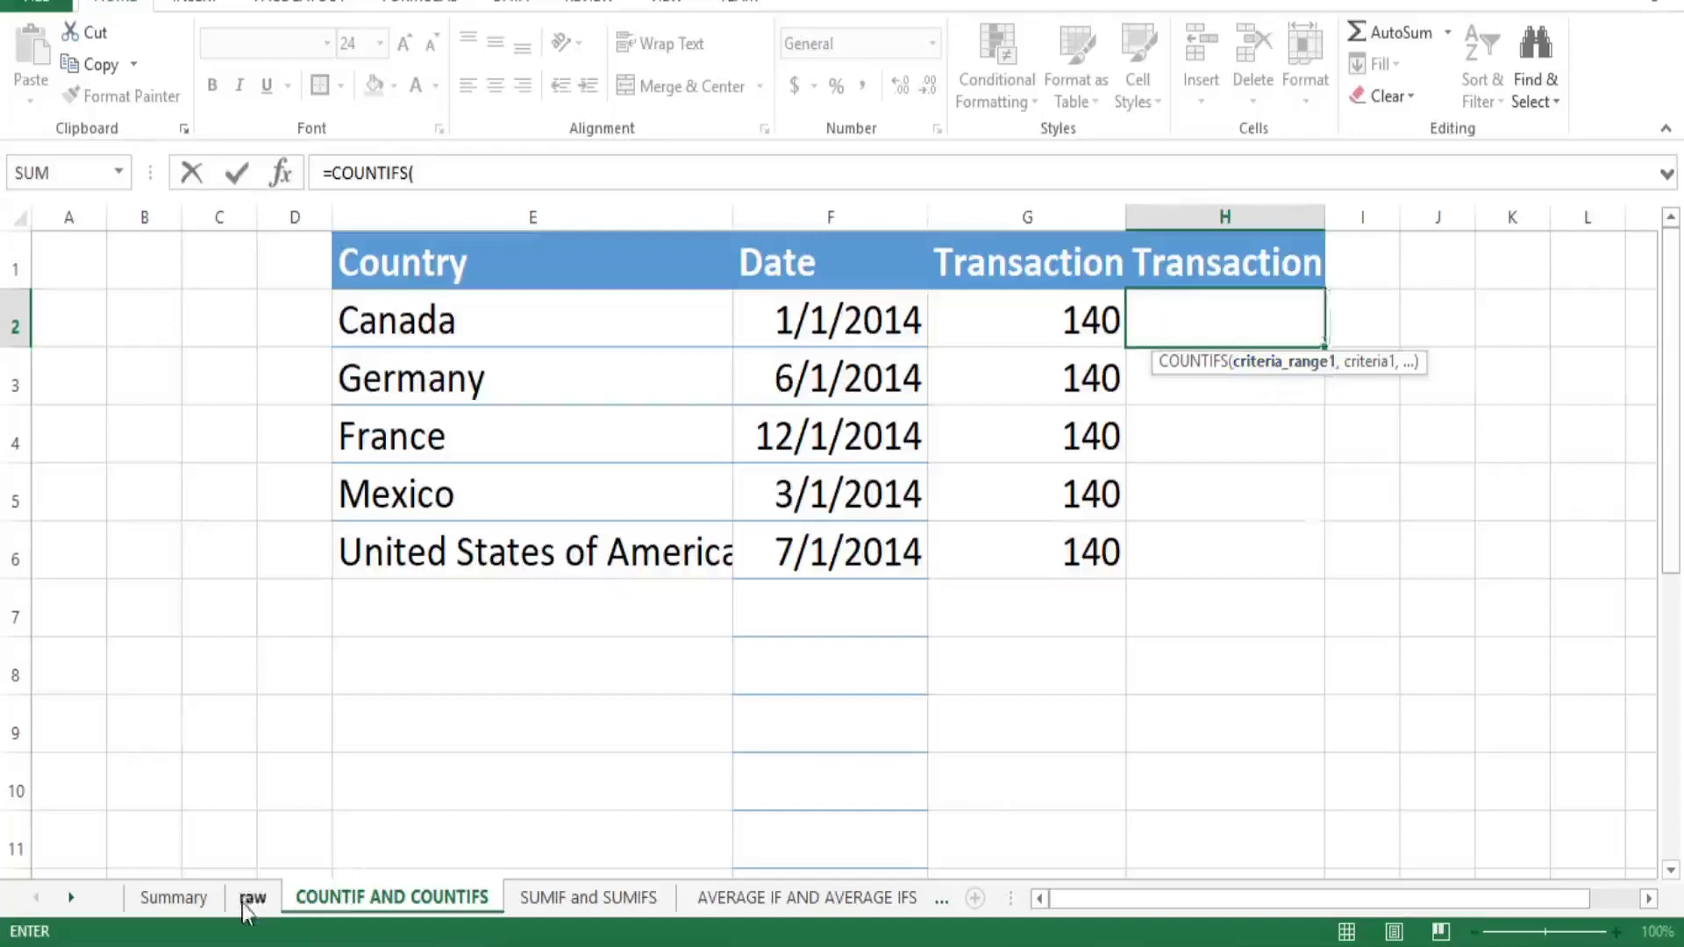
{"action": "left_click", "coordinate": [230, 211]}
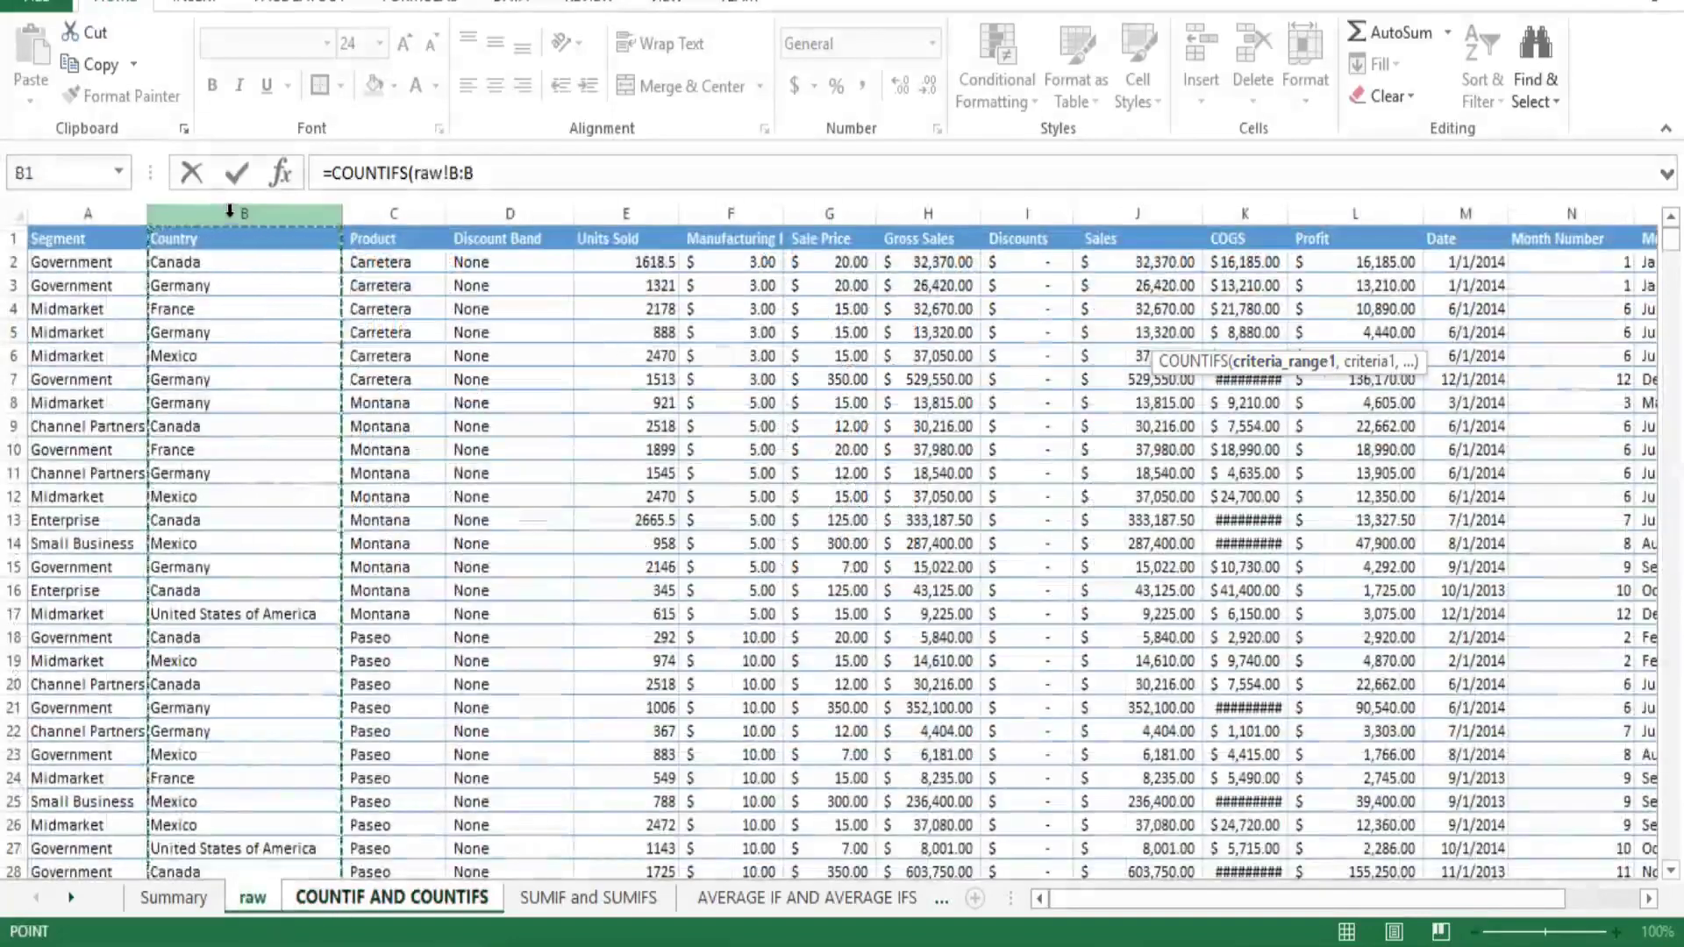
{"action": "type", "text": ","}
{"action": "left_click", "coordinate": [443, 897]}
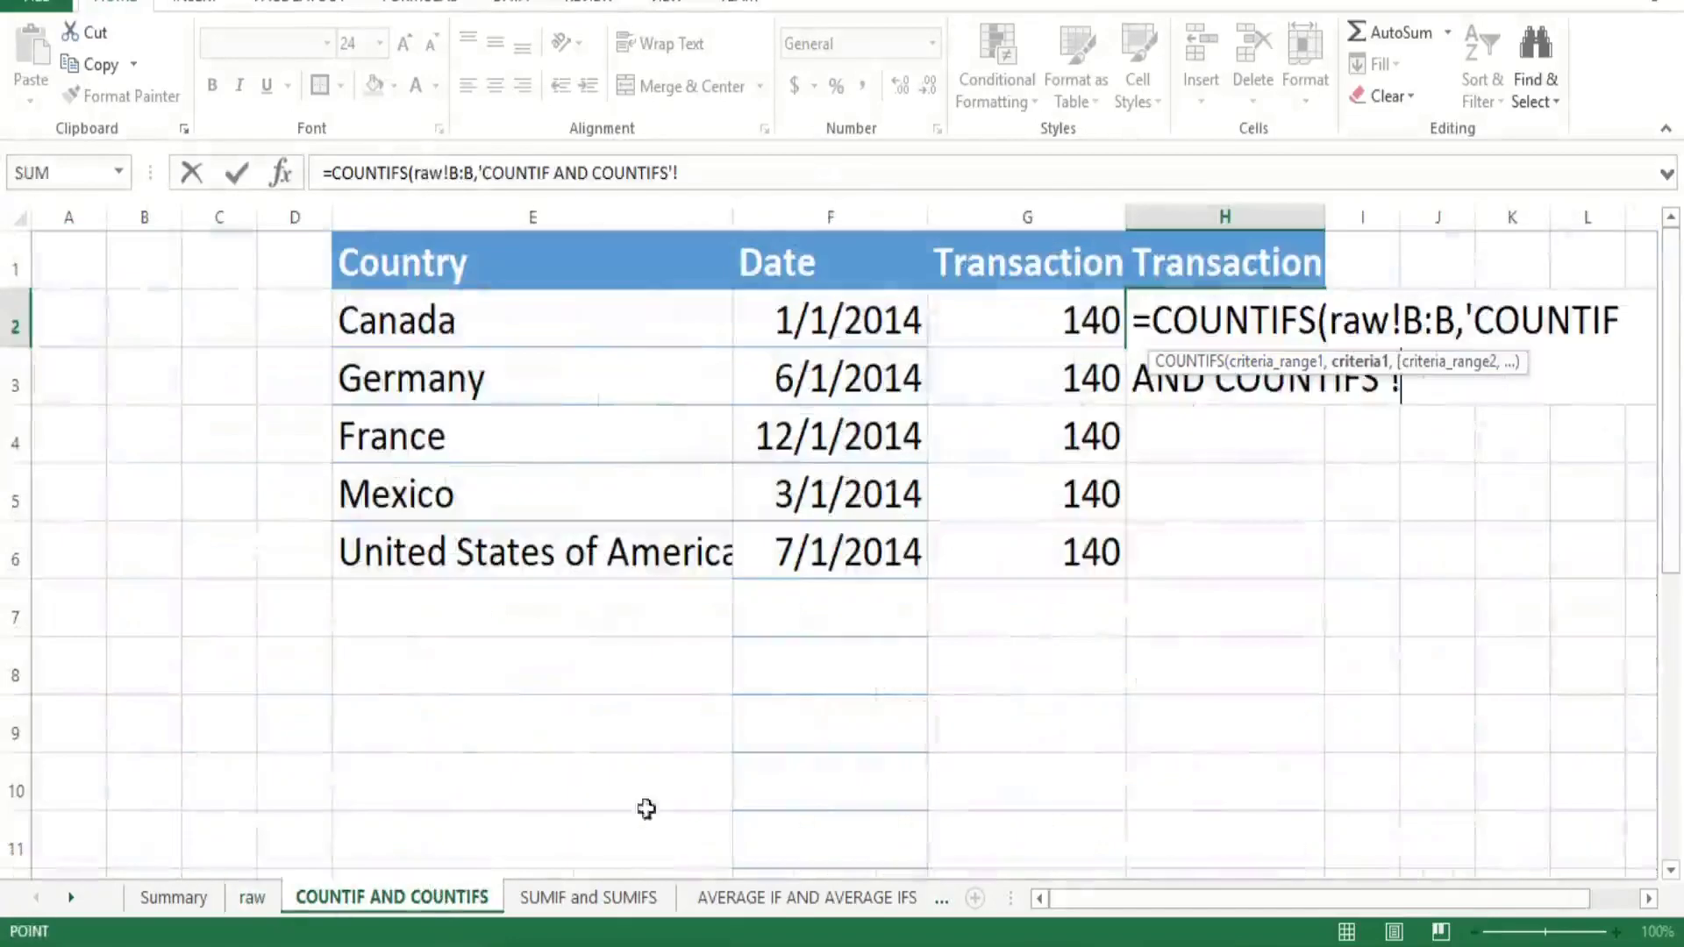
{"action": "left_click", "coordinate": [578, 337]}
{"action": "type", "text": ","}
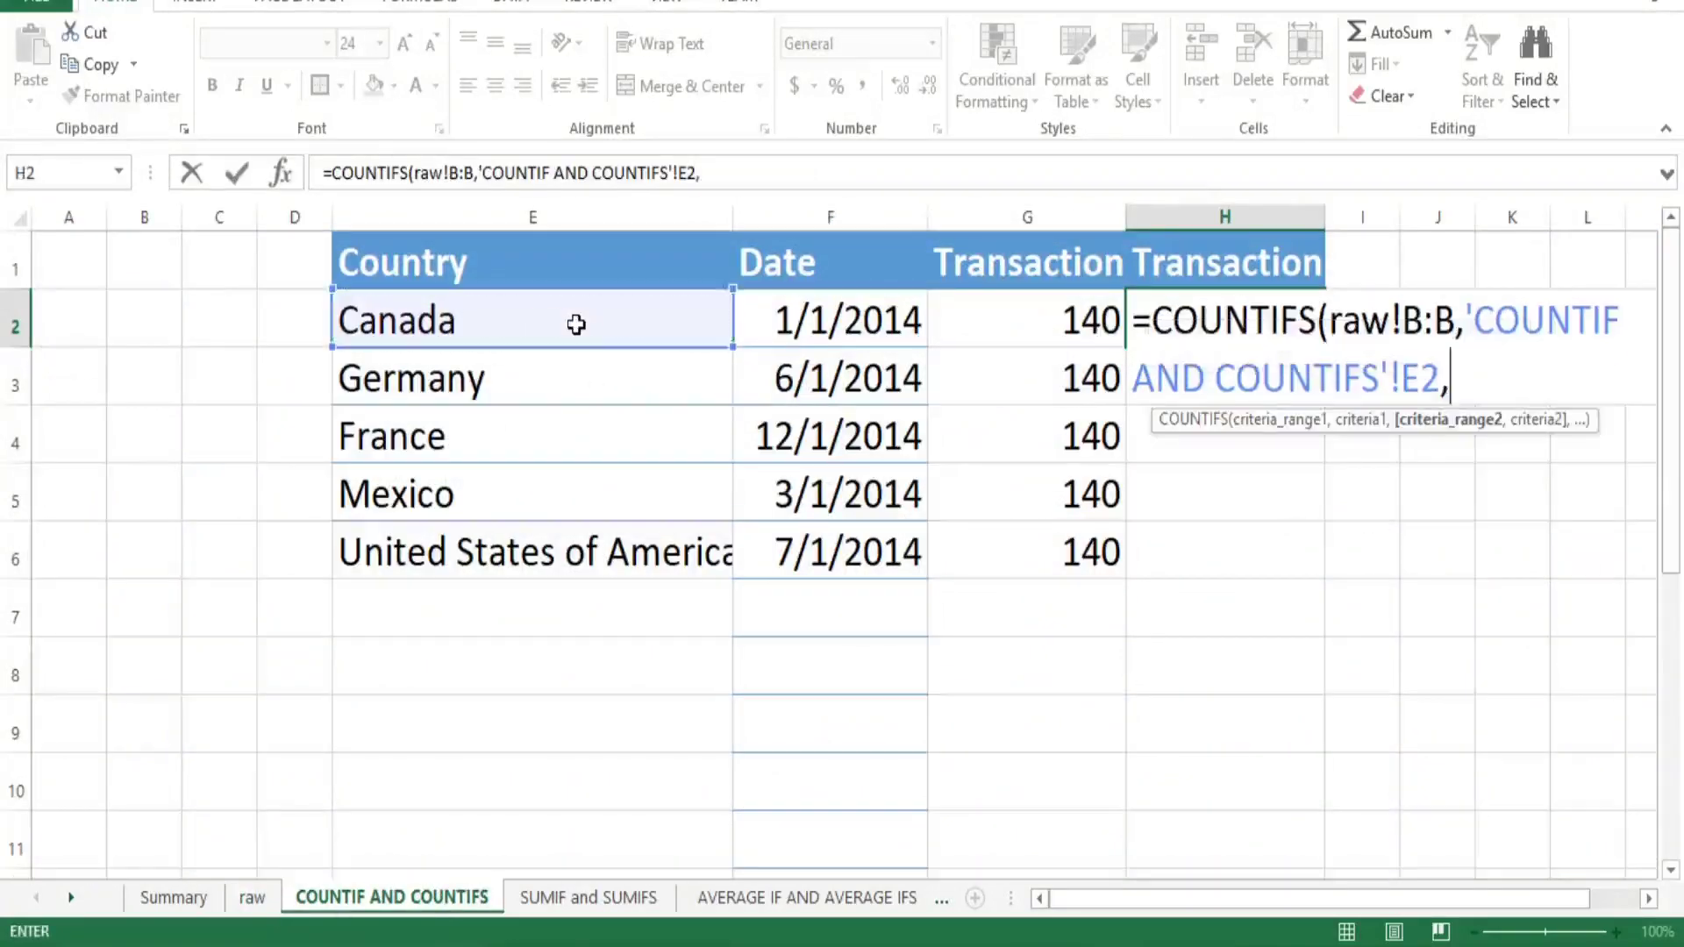
Add raw Date column M with the date in F2 as the second criteria pair, and commit
{"action": "left_click", "coordinate": [253, 898]}
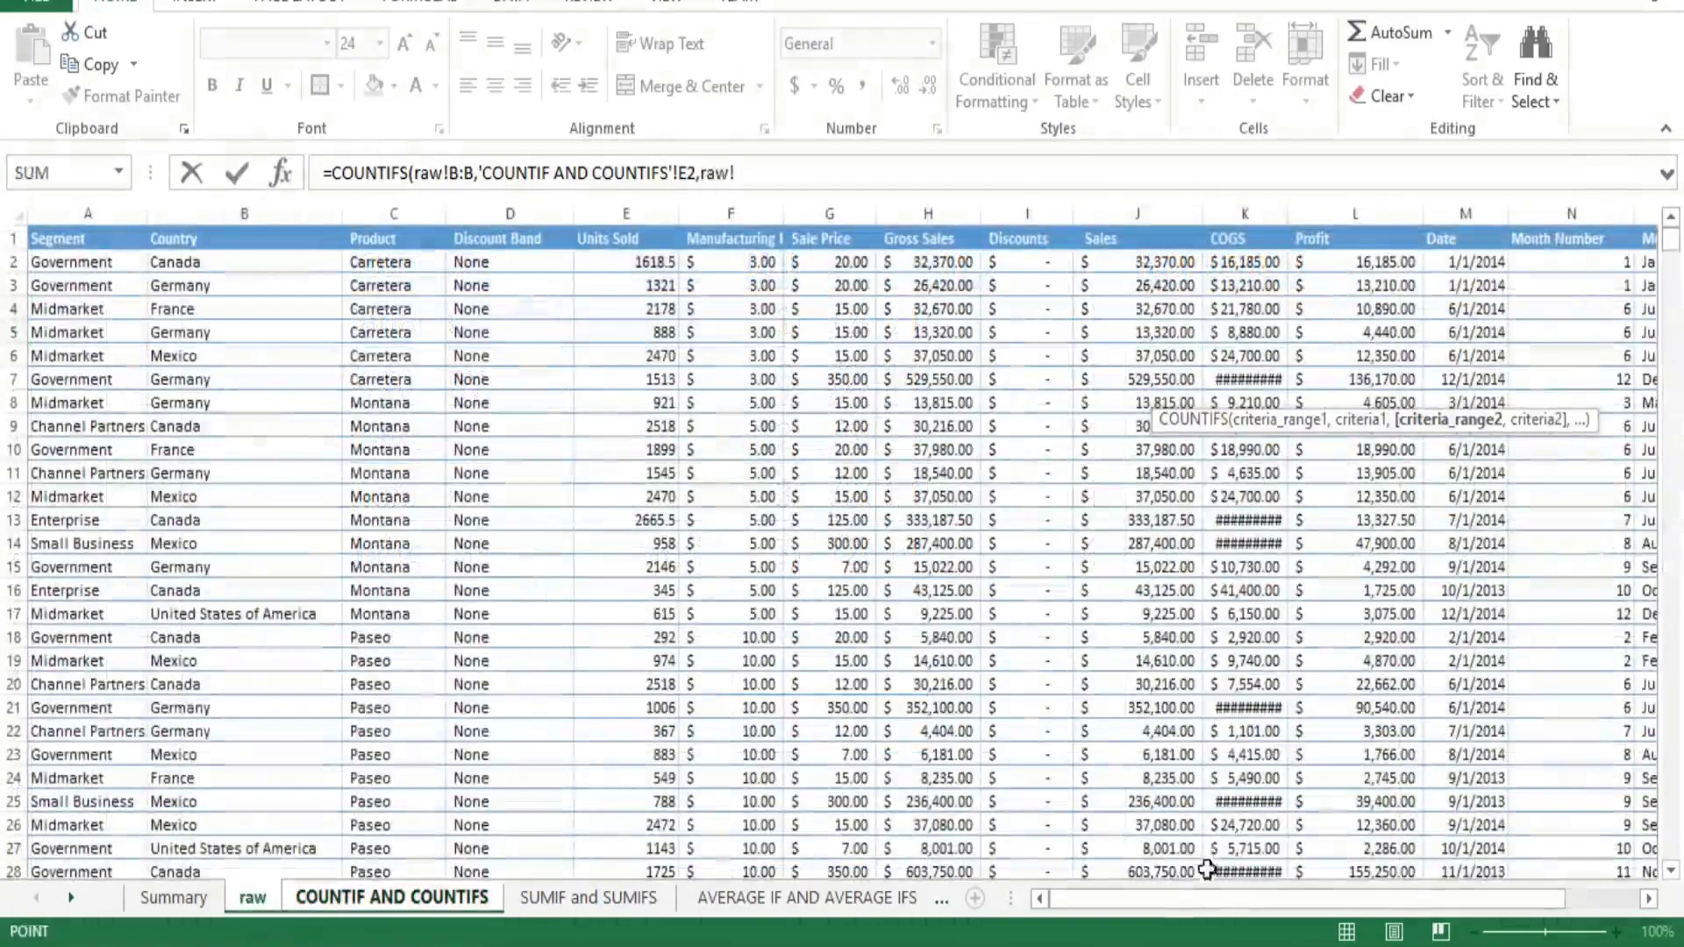
{"action": "left_click_drag", "start_coordinate": [1216, 908], "coordinate": [1281, 907]}
{"action": "left_click", "coordinate": [1161, 213]}
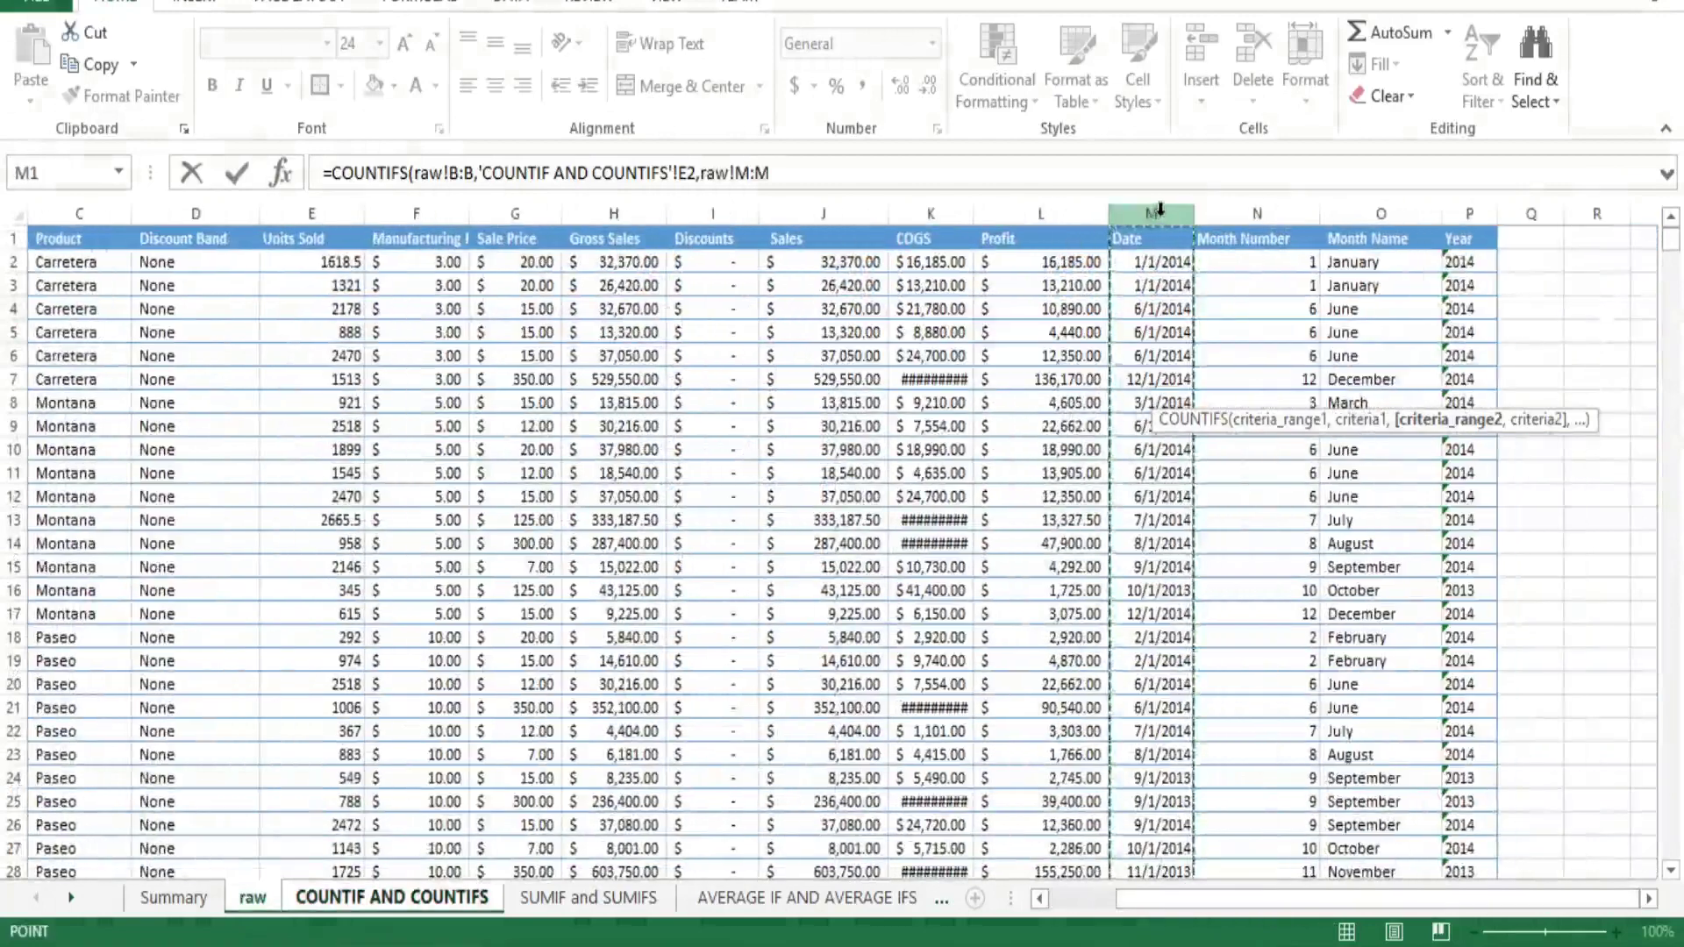
{"action": "type", "text": ","}
{"action": "left_click", "coordinate": [395, 896]}
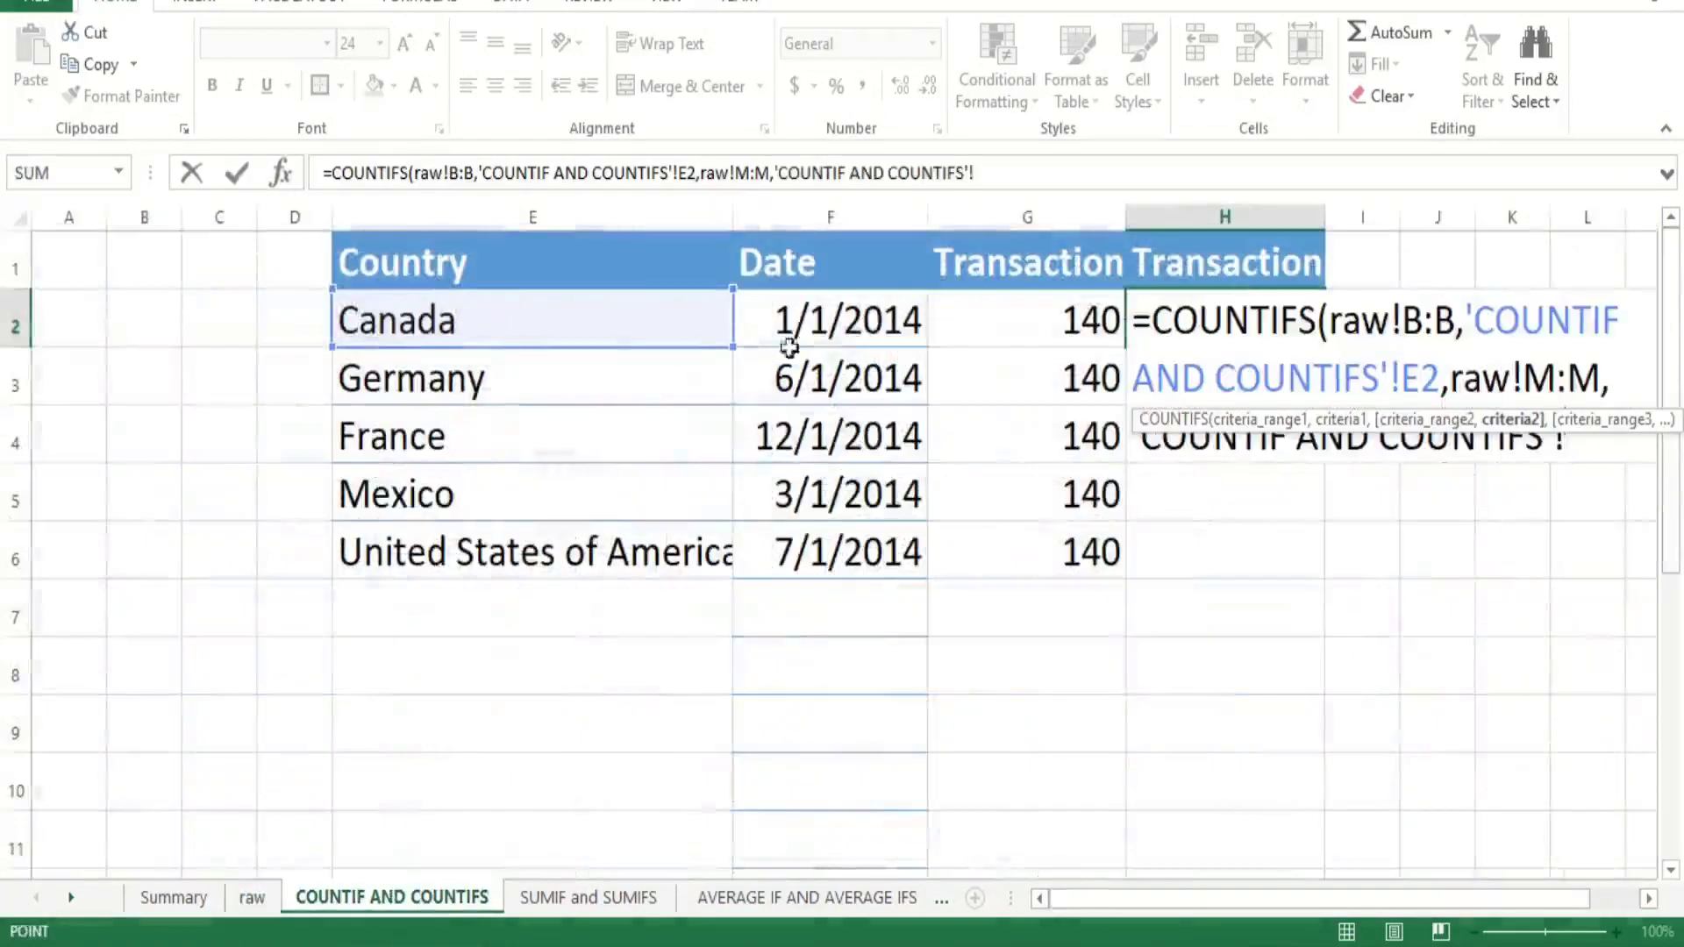
{"action": "left_click", "coordinate": [864, 321]}
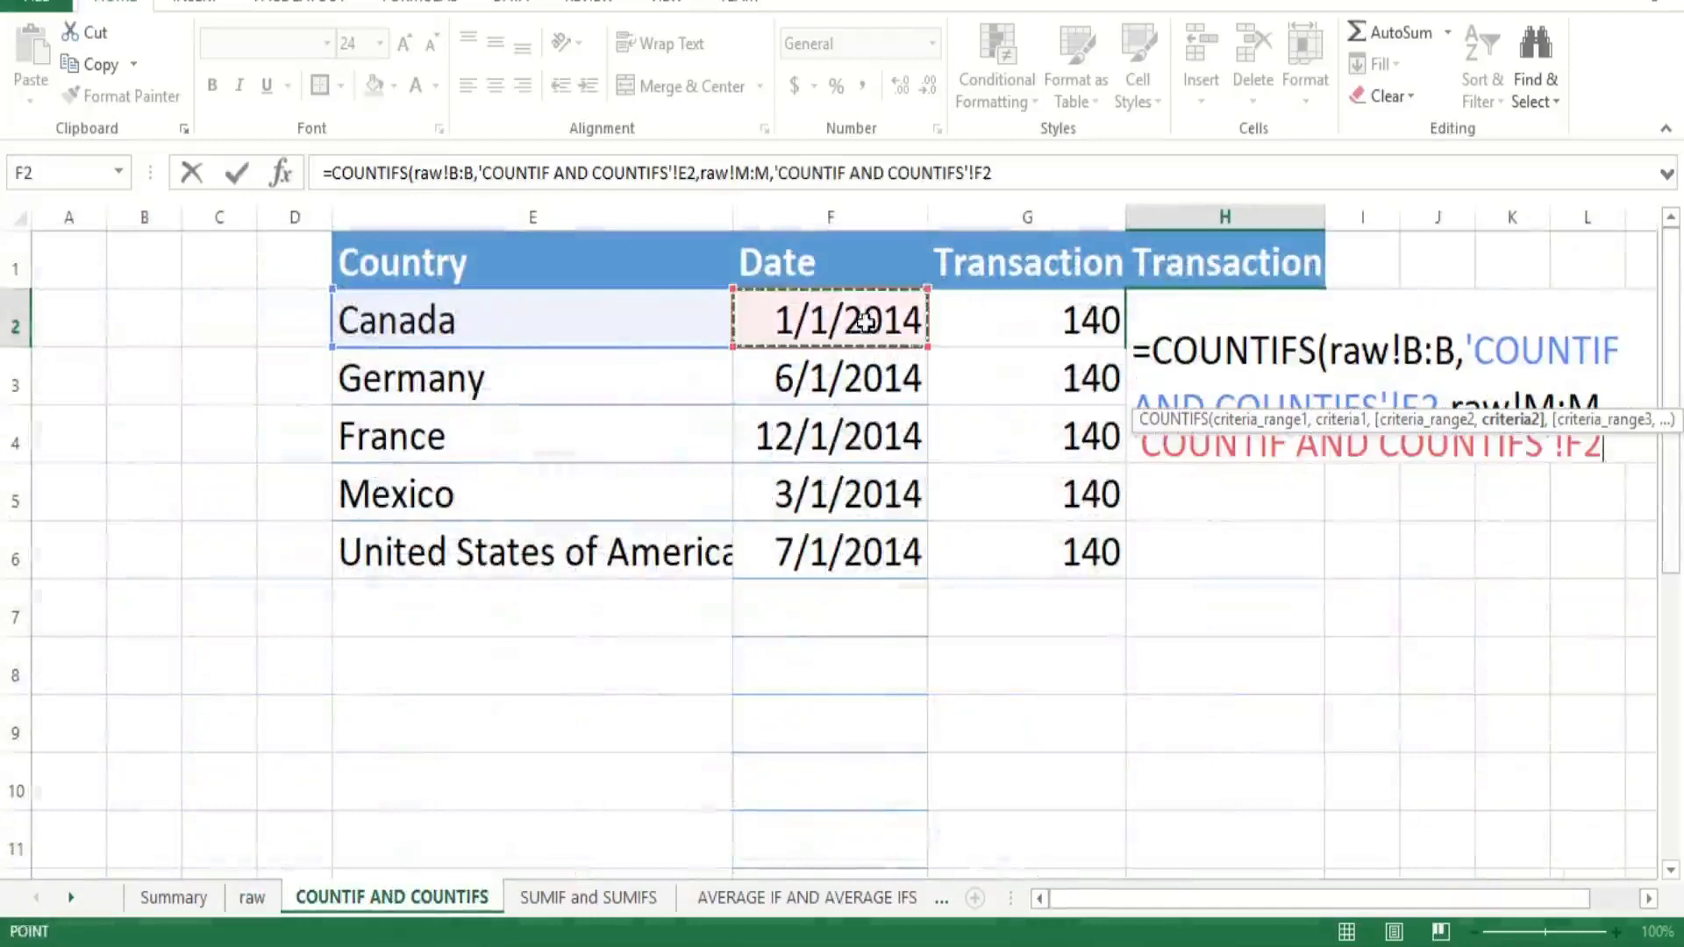
{"action": "type", "text": ")"}
{"action": "key", "text": "Return"}
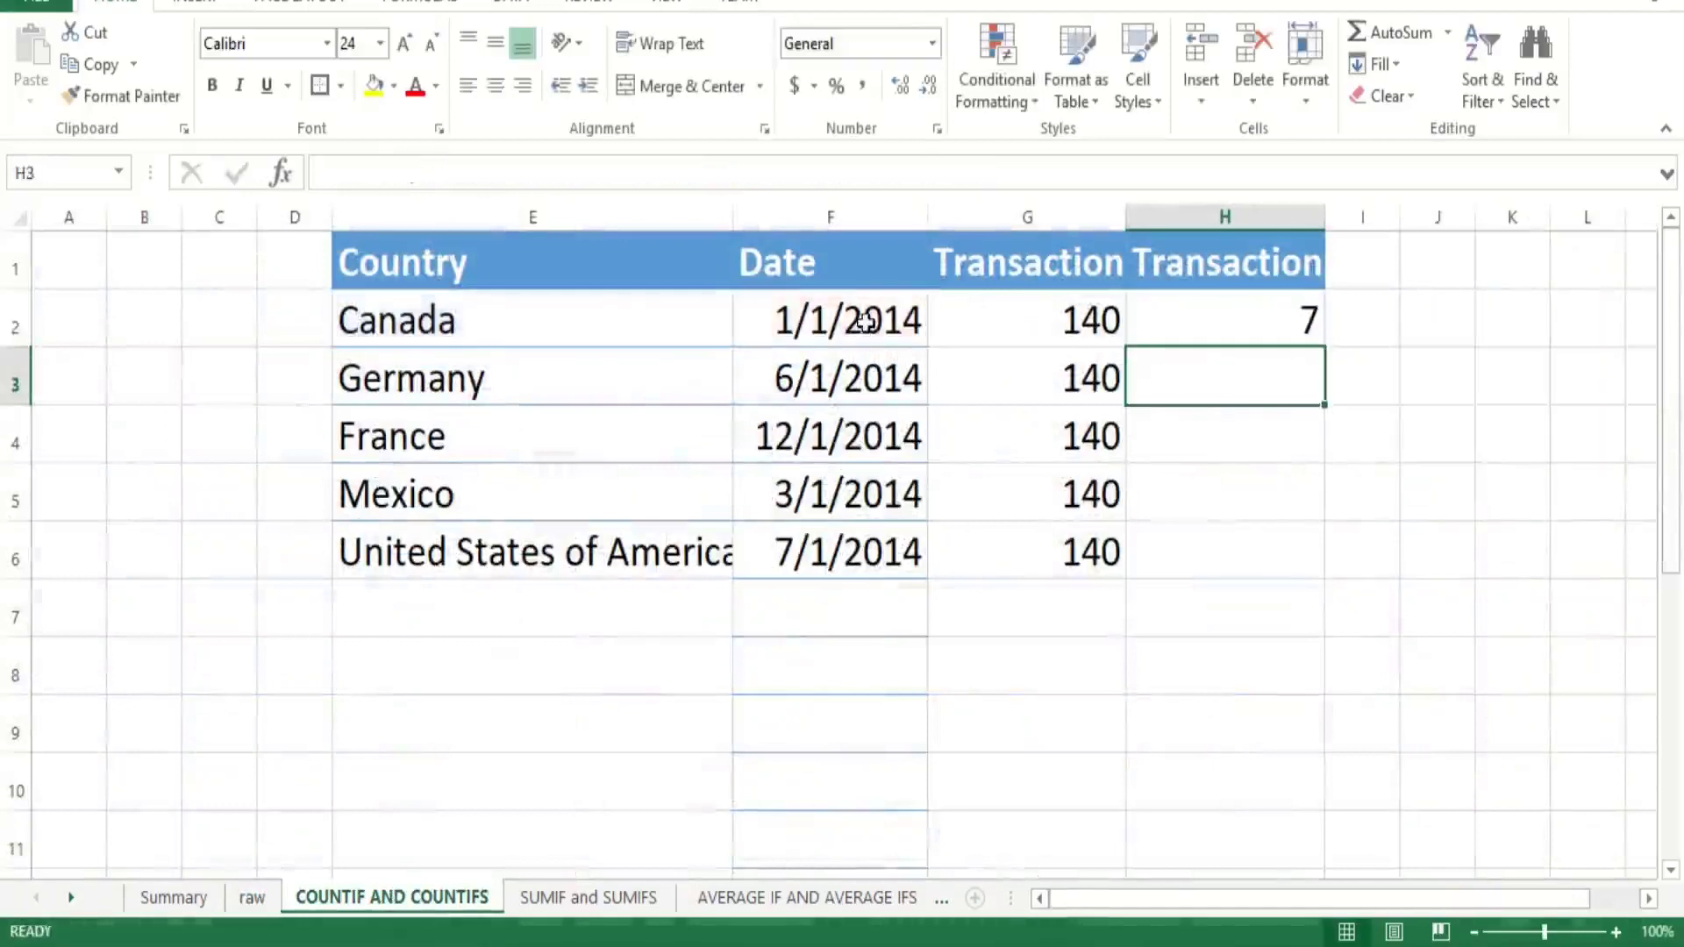
Fill the COUNTIFS formula down H2:H6, giving 7, 14, 14, 7 and 7
{"action": "key", "text": "Up"}
{"action": "key", "text": "Left"}
{"action": "key", "text": "Down"}
{"action": "key", "text": "Down"}
{"action": "key", "text": "Down"}
{"action": "key", "text": "Down"}
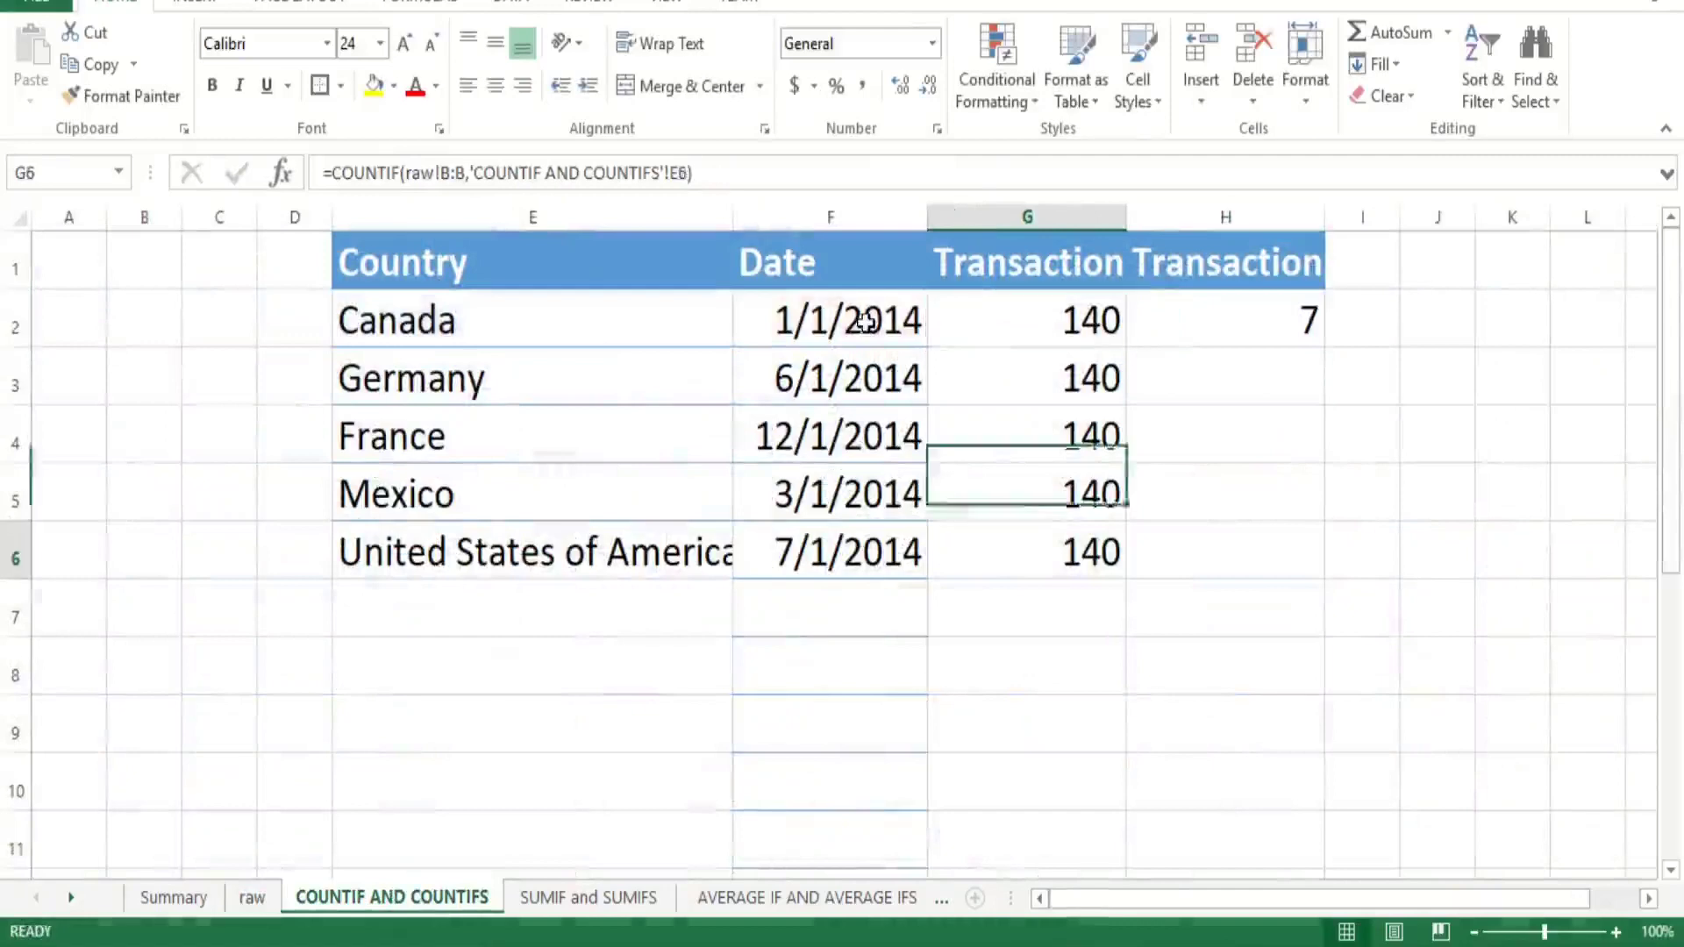
{"action": "key", "text": "Right"}
{"action": "key", "text": "shift+Up"}
{"action": "key", "text": "shift+Up"}
{"action": "key", "text": "shift+Up"}
{"action": "key", "text": "shift+Up"}
{"action": "key", "text": "ctrl+d"}
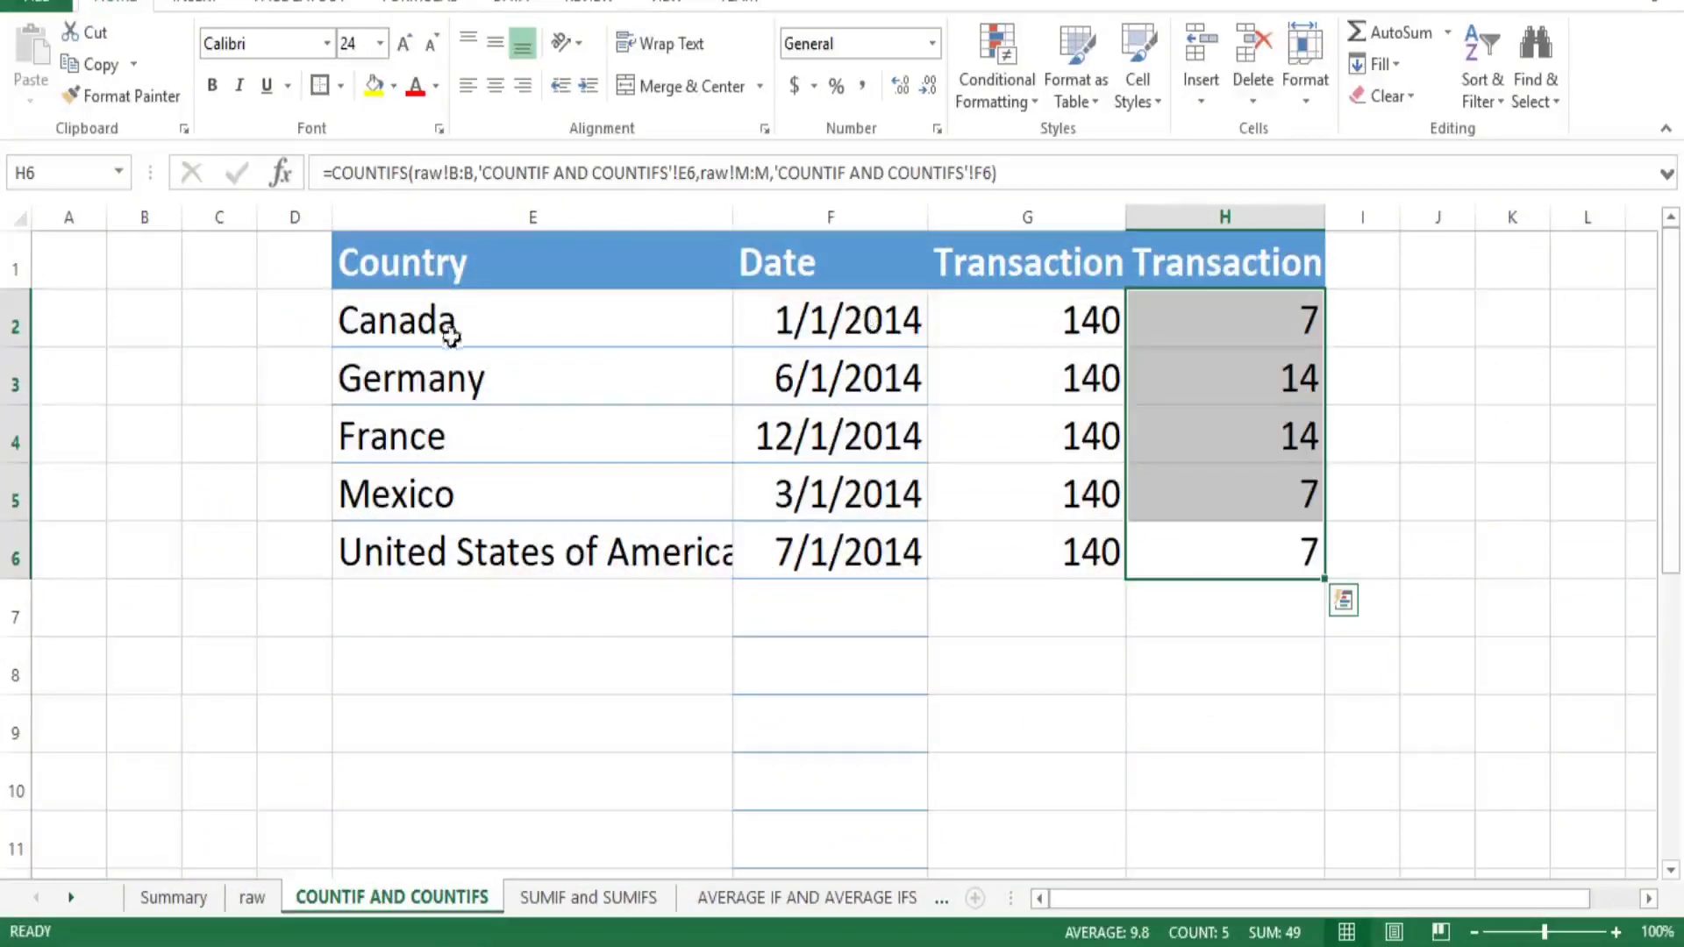
{"action": "left_click", "coordinate": [452, 319]}
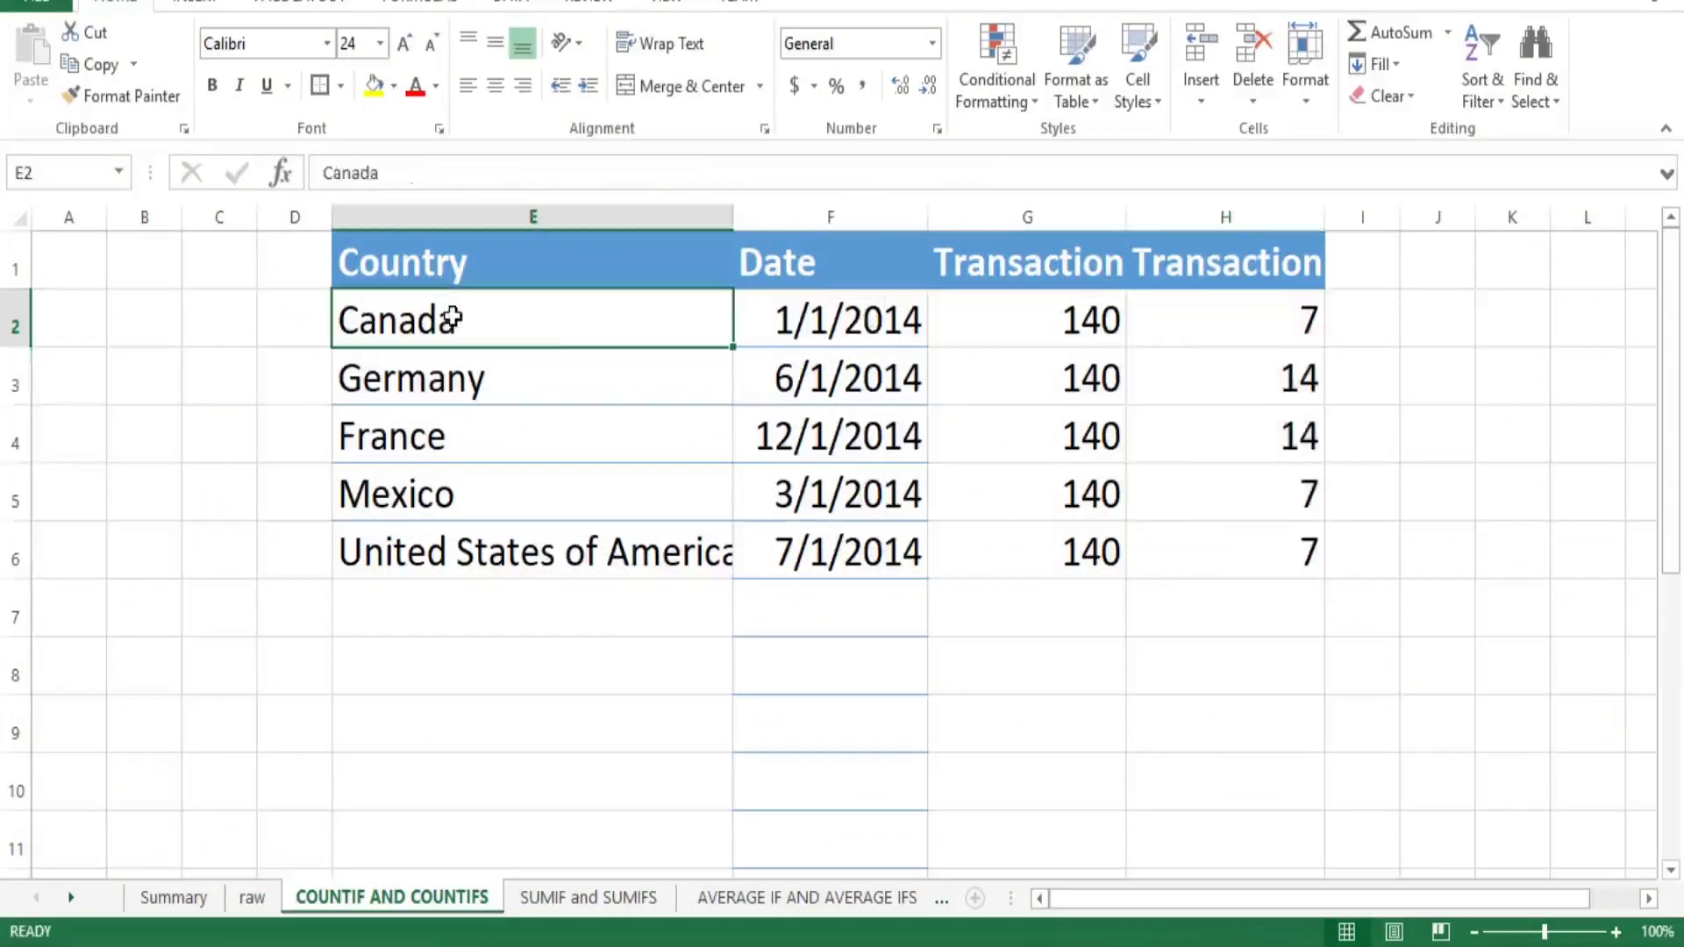
Review the COUNTIFS criteria, then examine the Country, Product and Units Sold columns of the SUMIF sheet
{"action": "left_click", "coordinate": [843, 321]}
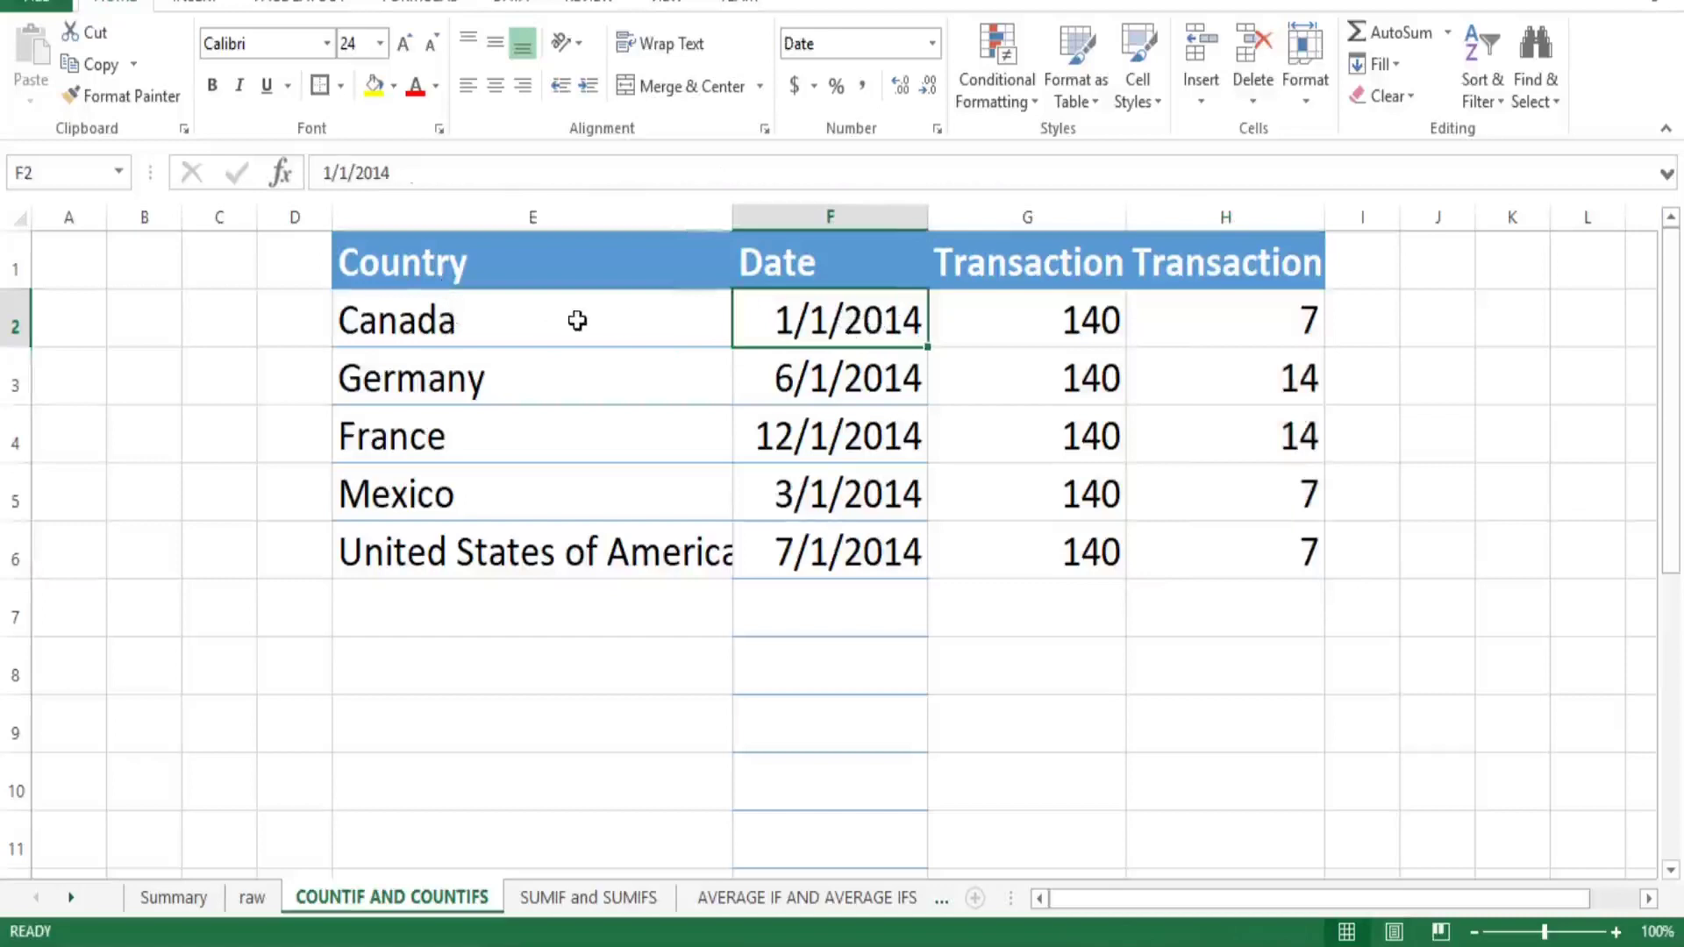
{"action": "left_click", "coordinate": [1228, 324]}
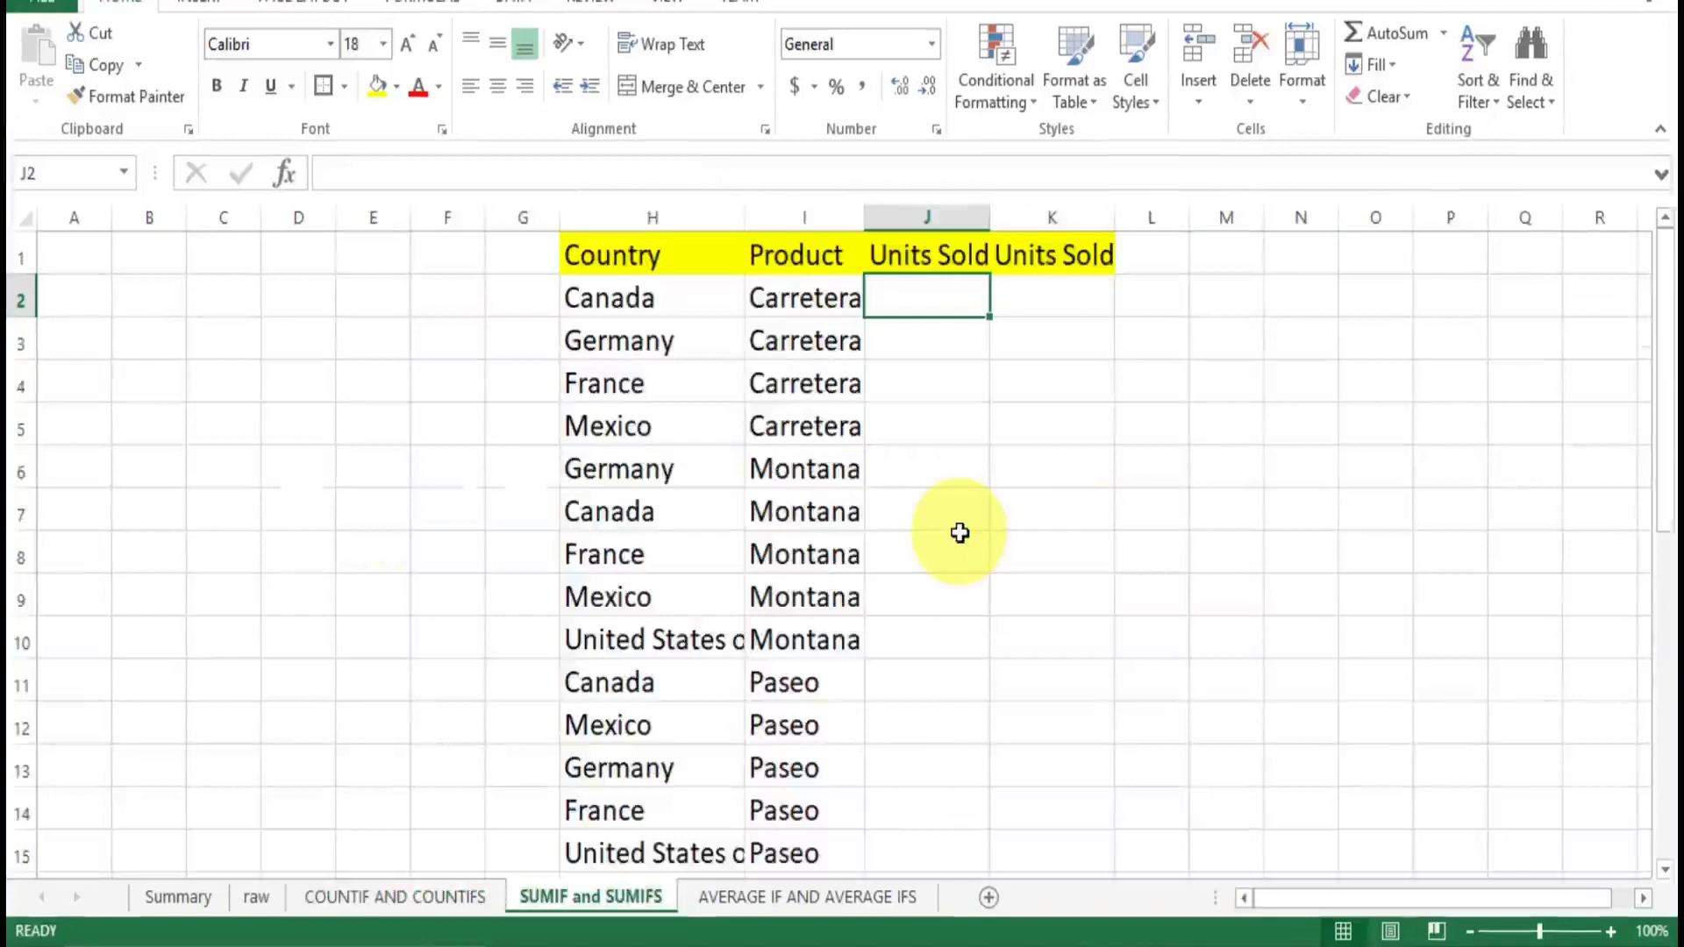
{"action": "left_click", "coordinate": [679, 218]}
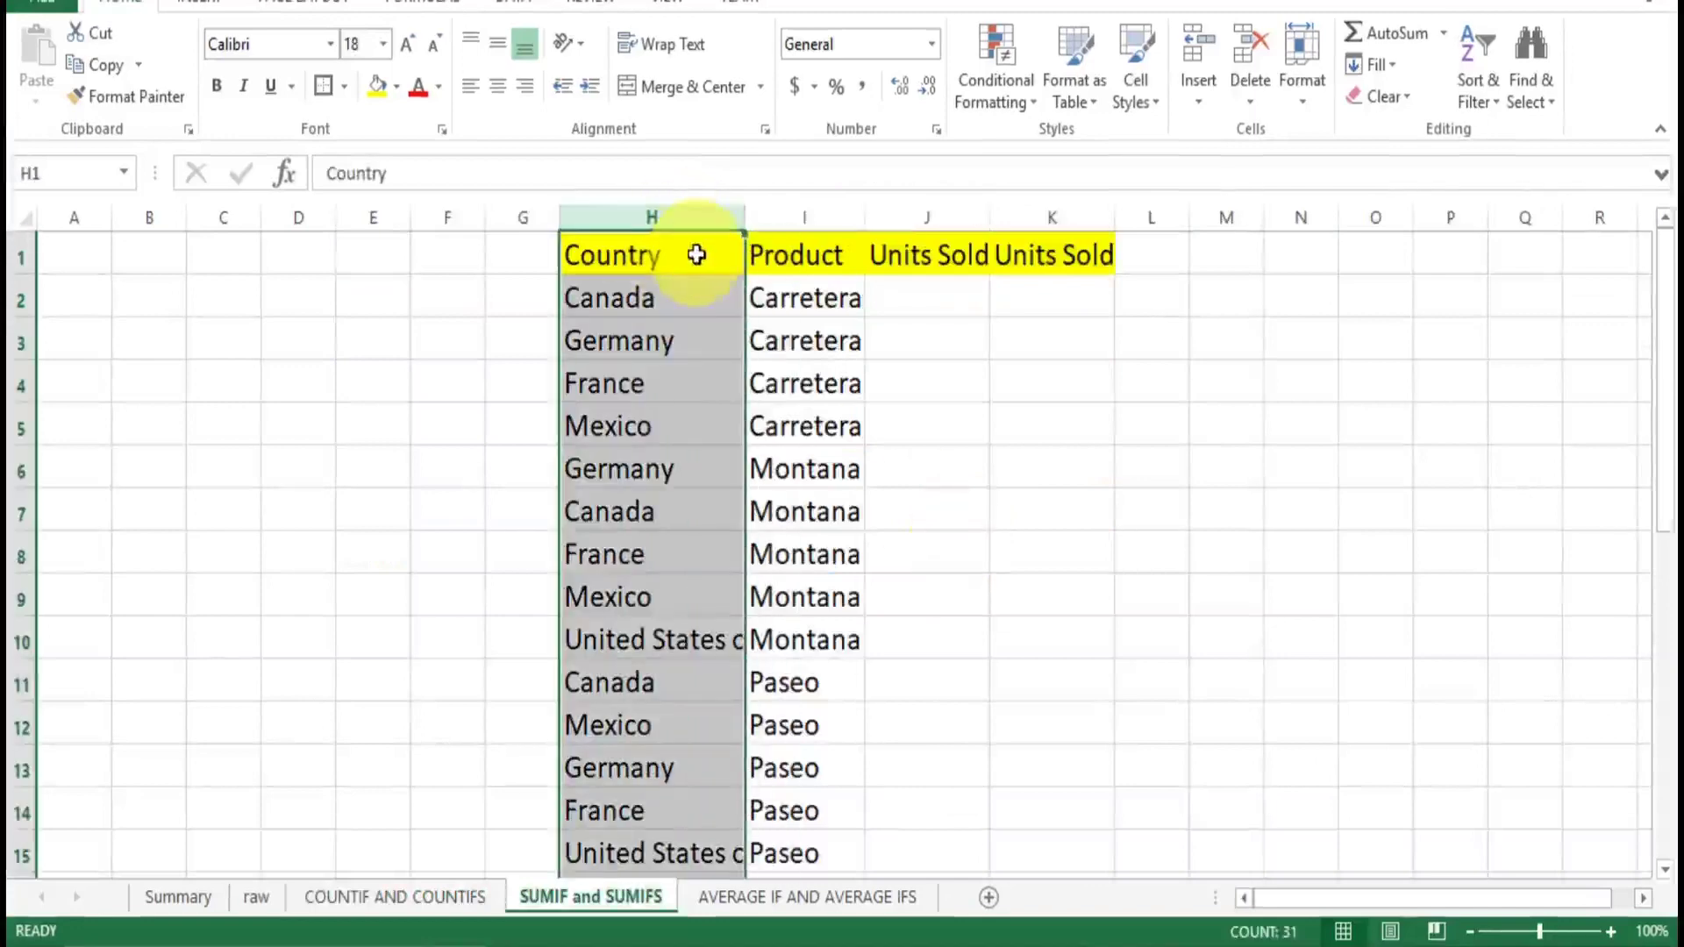
{"action": "left_click", "coordinate": [805, 219]}
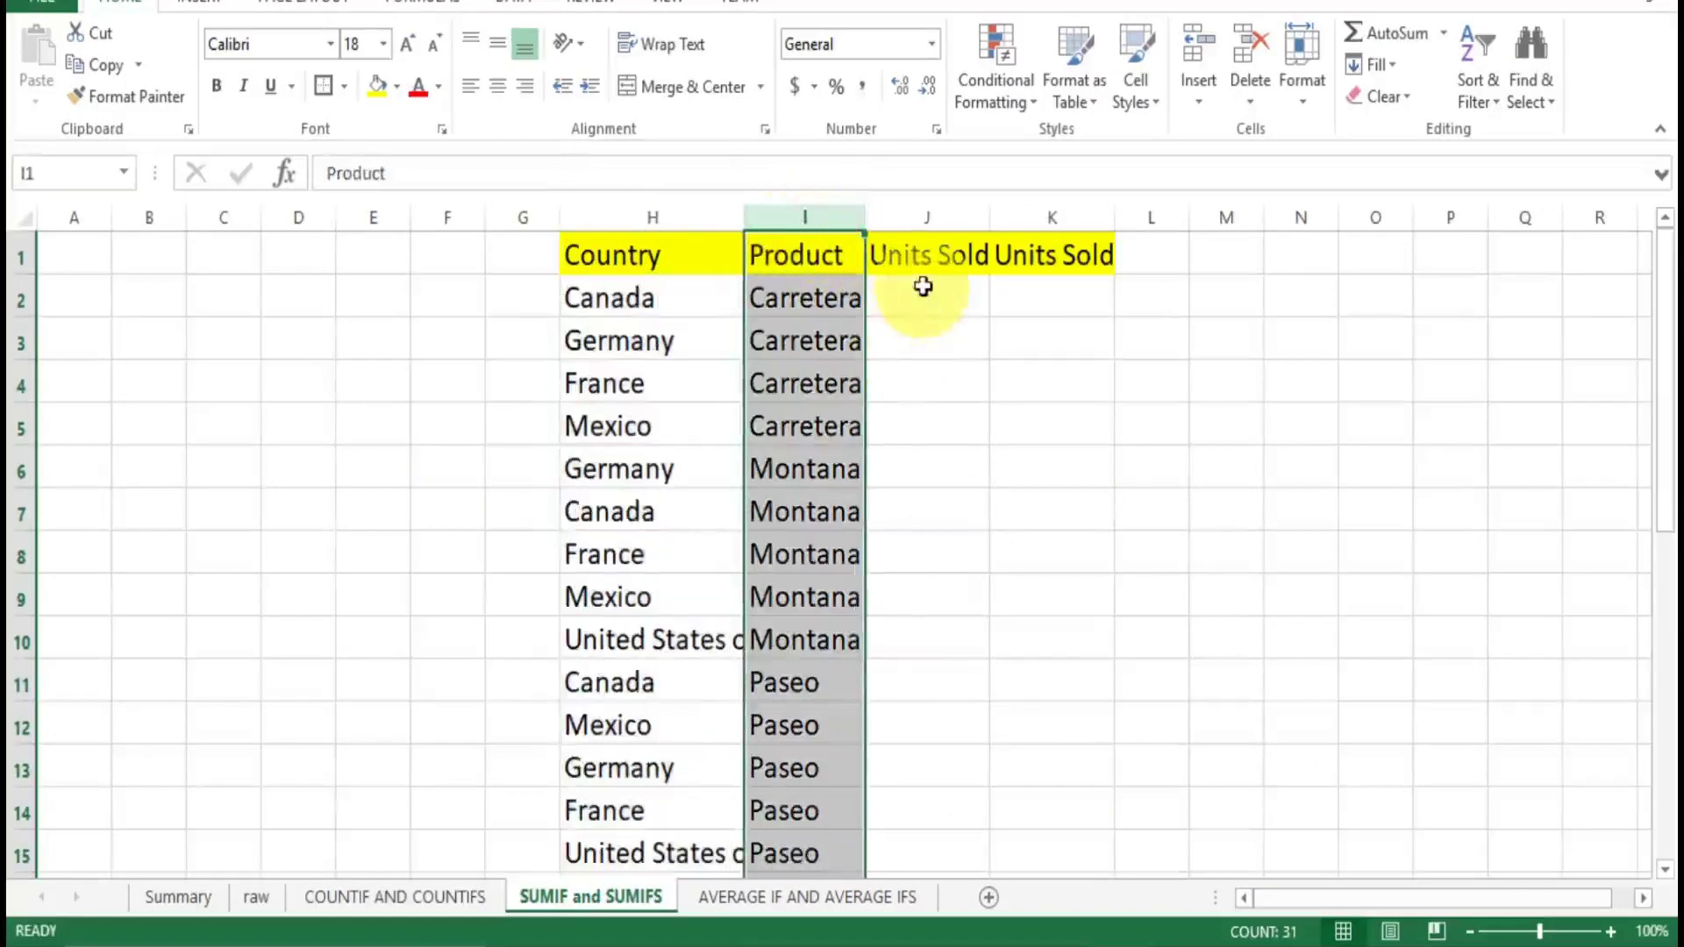
{"action": "left_click", "coordinate": [692, 272]}
{"action": "key", "text": "ctrl+space"}
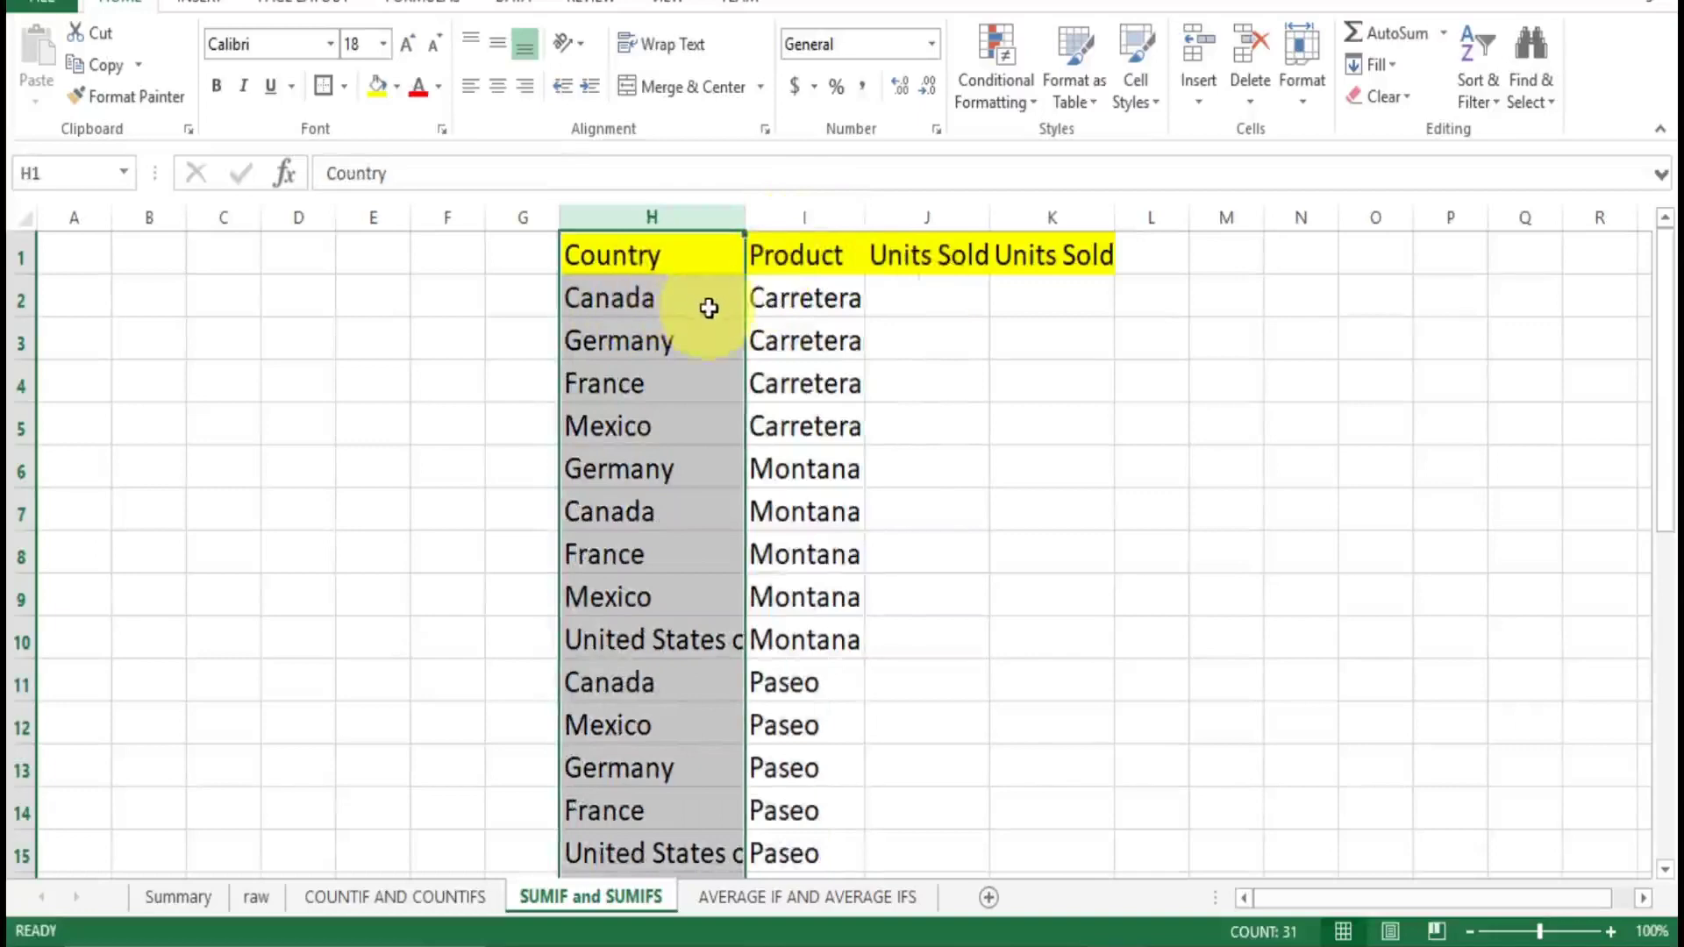
{"action": "left_click", "coordinate": [939, 243]}
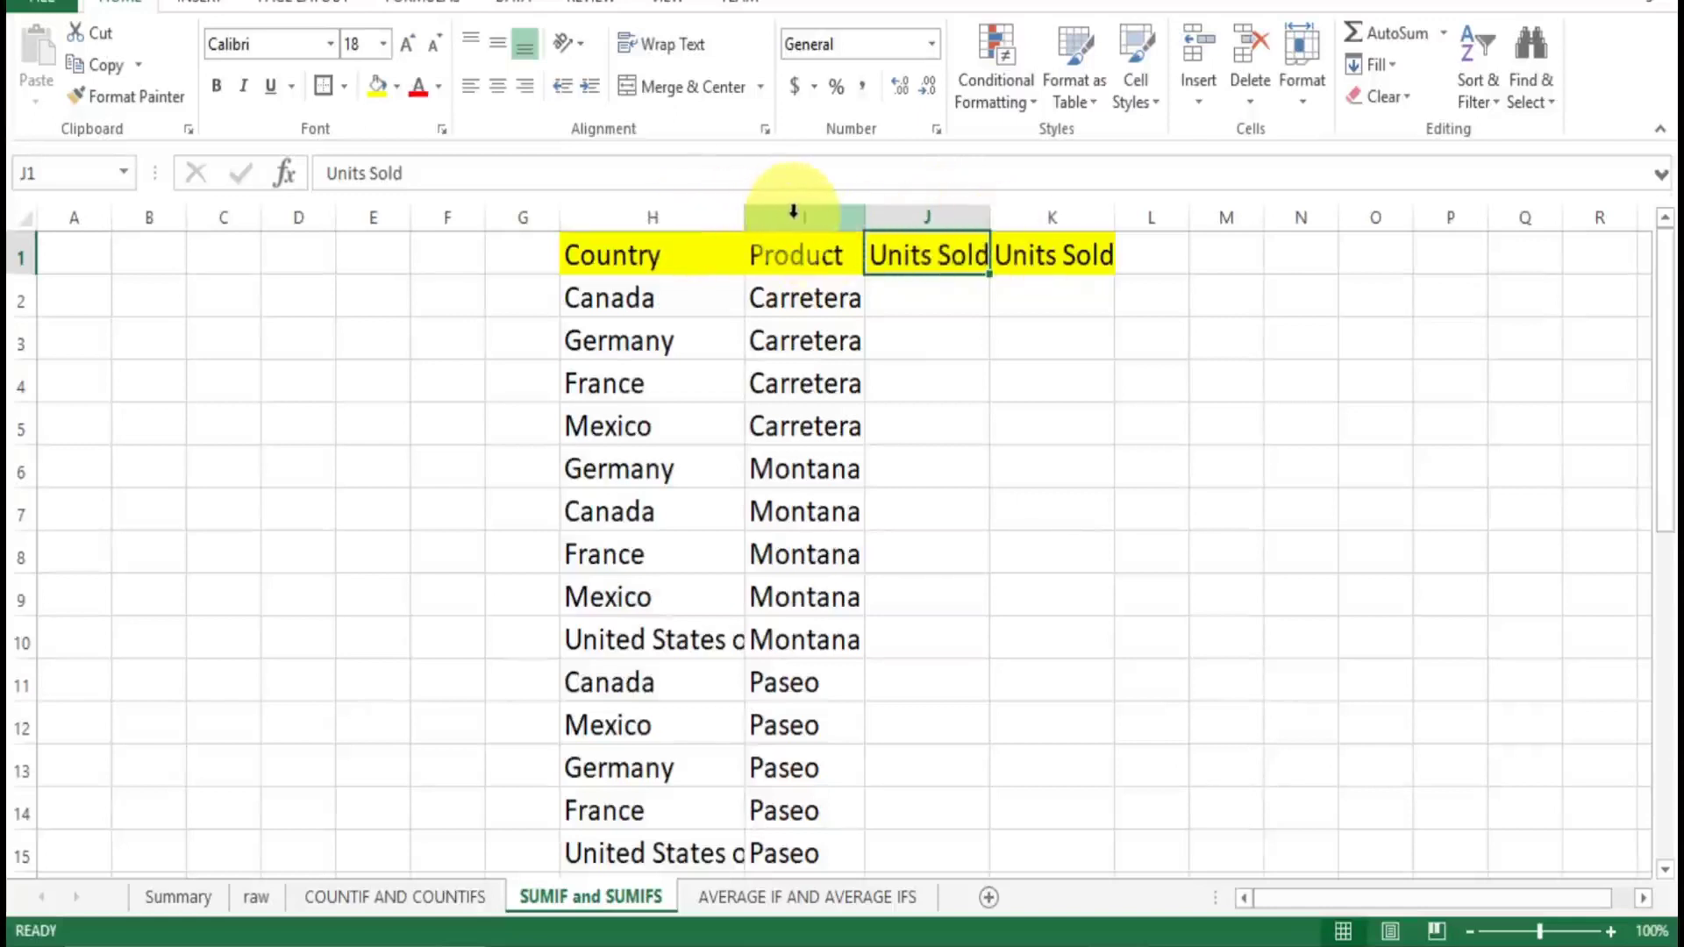
{"action": "left_click", "coordinate": [680, 217]}
{"action": "left_click", "coordinate": [799, 217]}
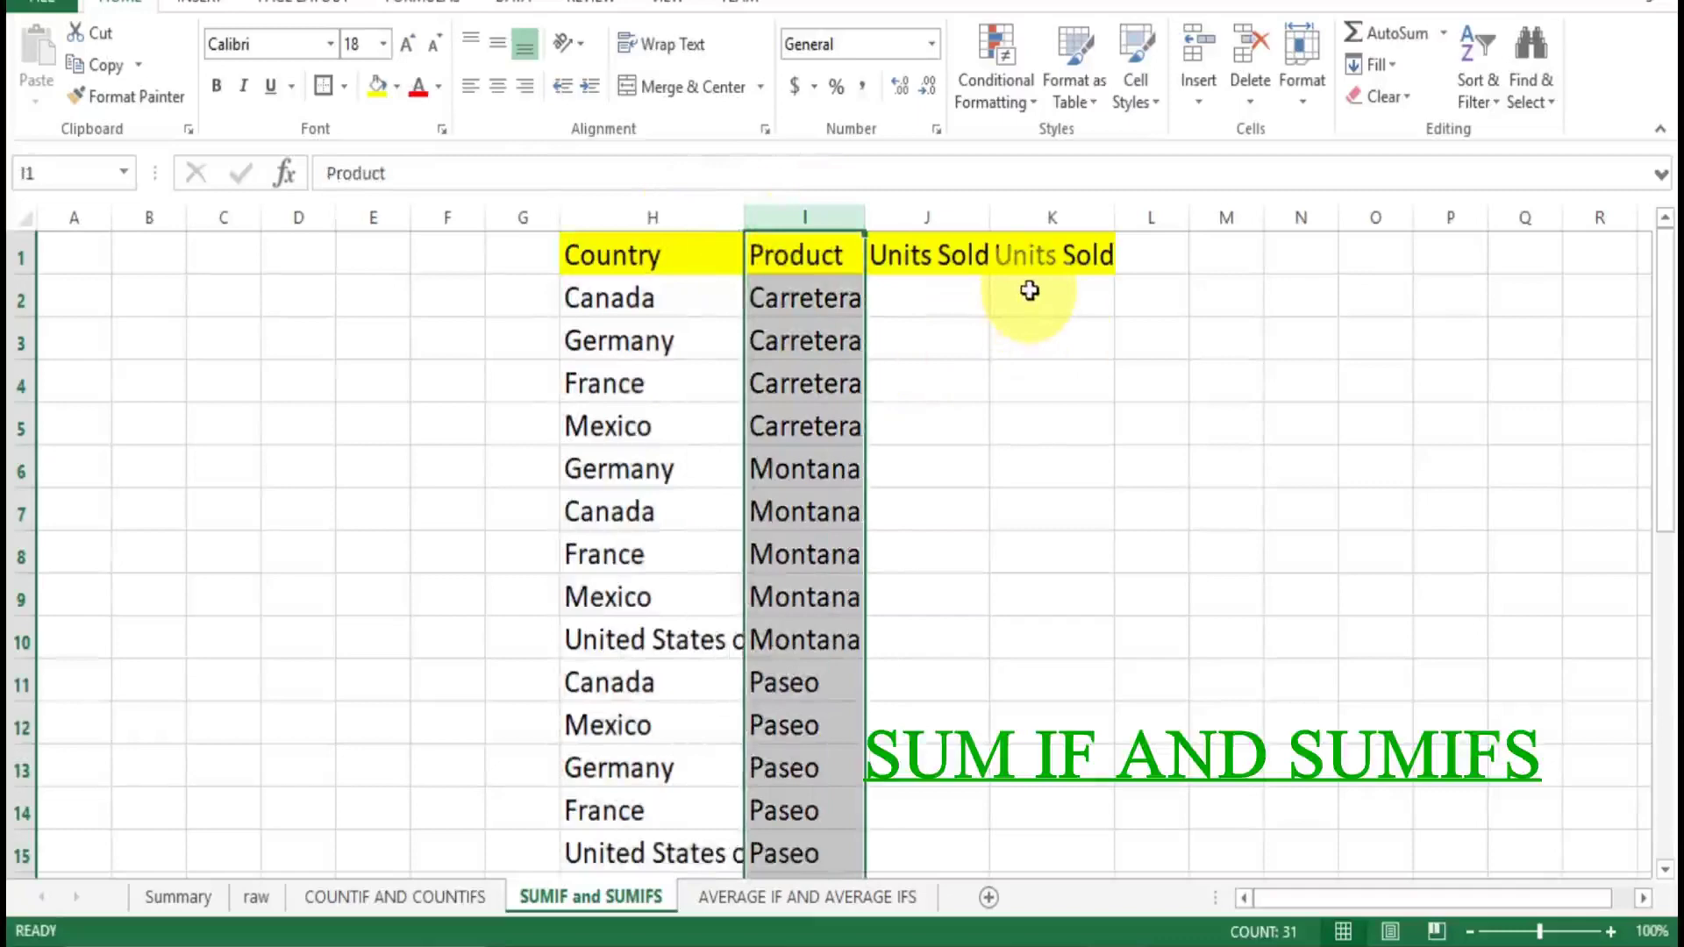
Start =SUMIF in J2 using the raw sheet's Country column B as the criteria range
{"action": "left_click", "coordinate": [944, 297]}
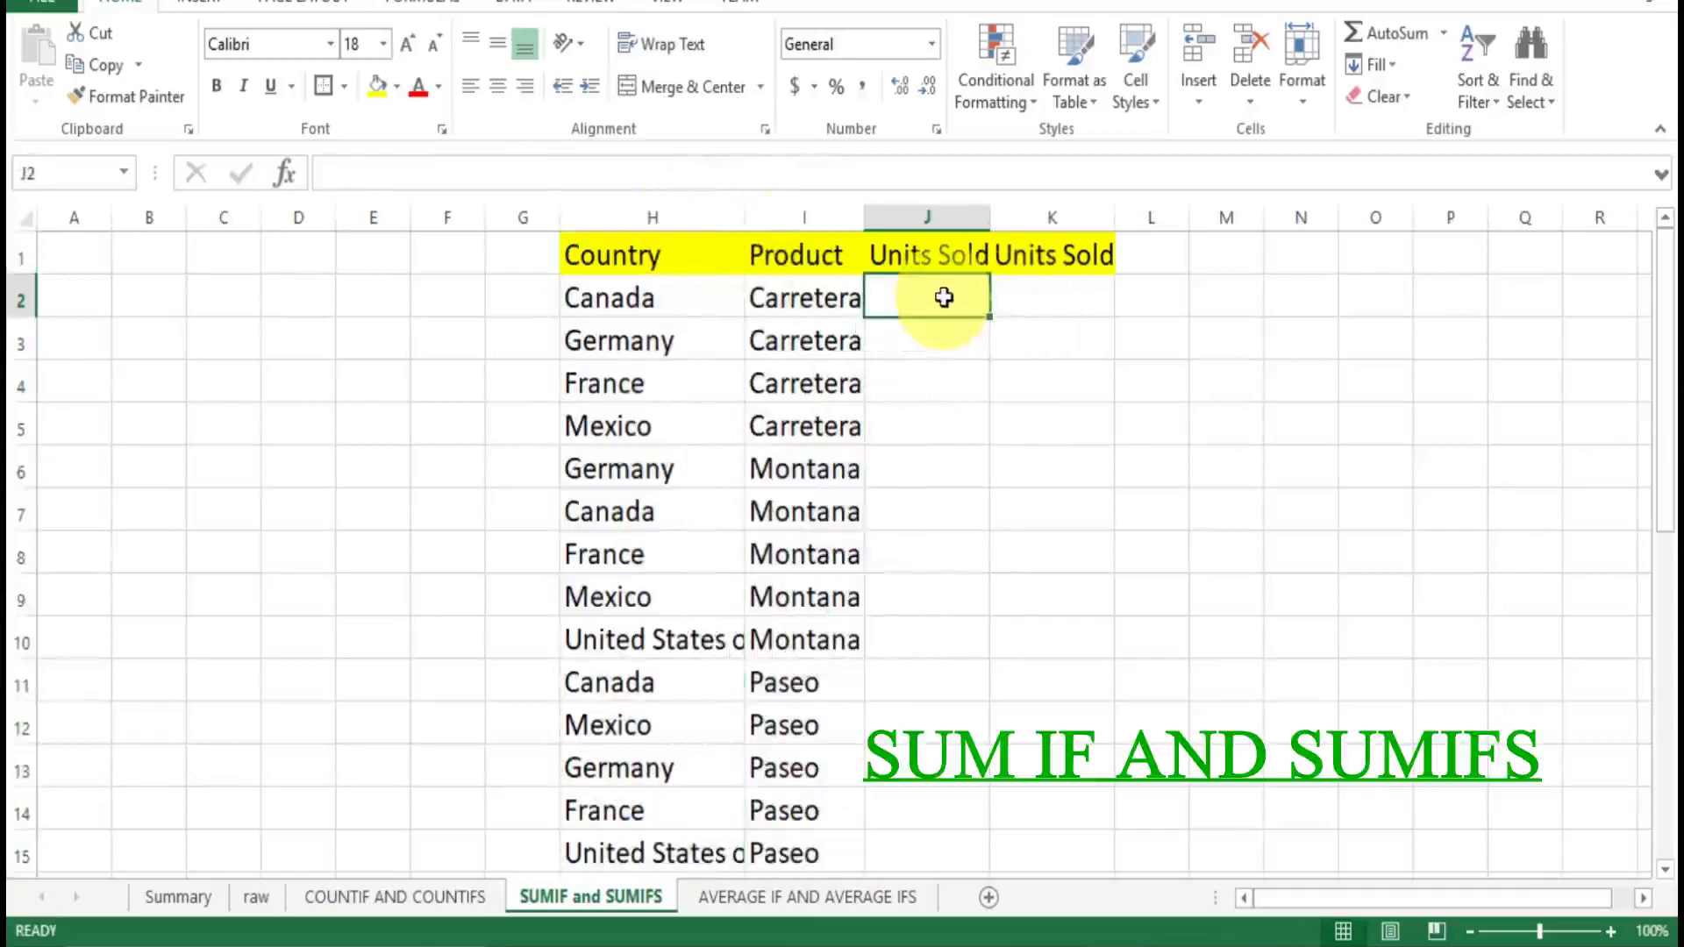
{"action": "type", "text": "=sum"}
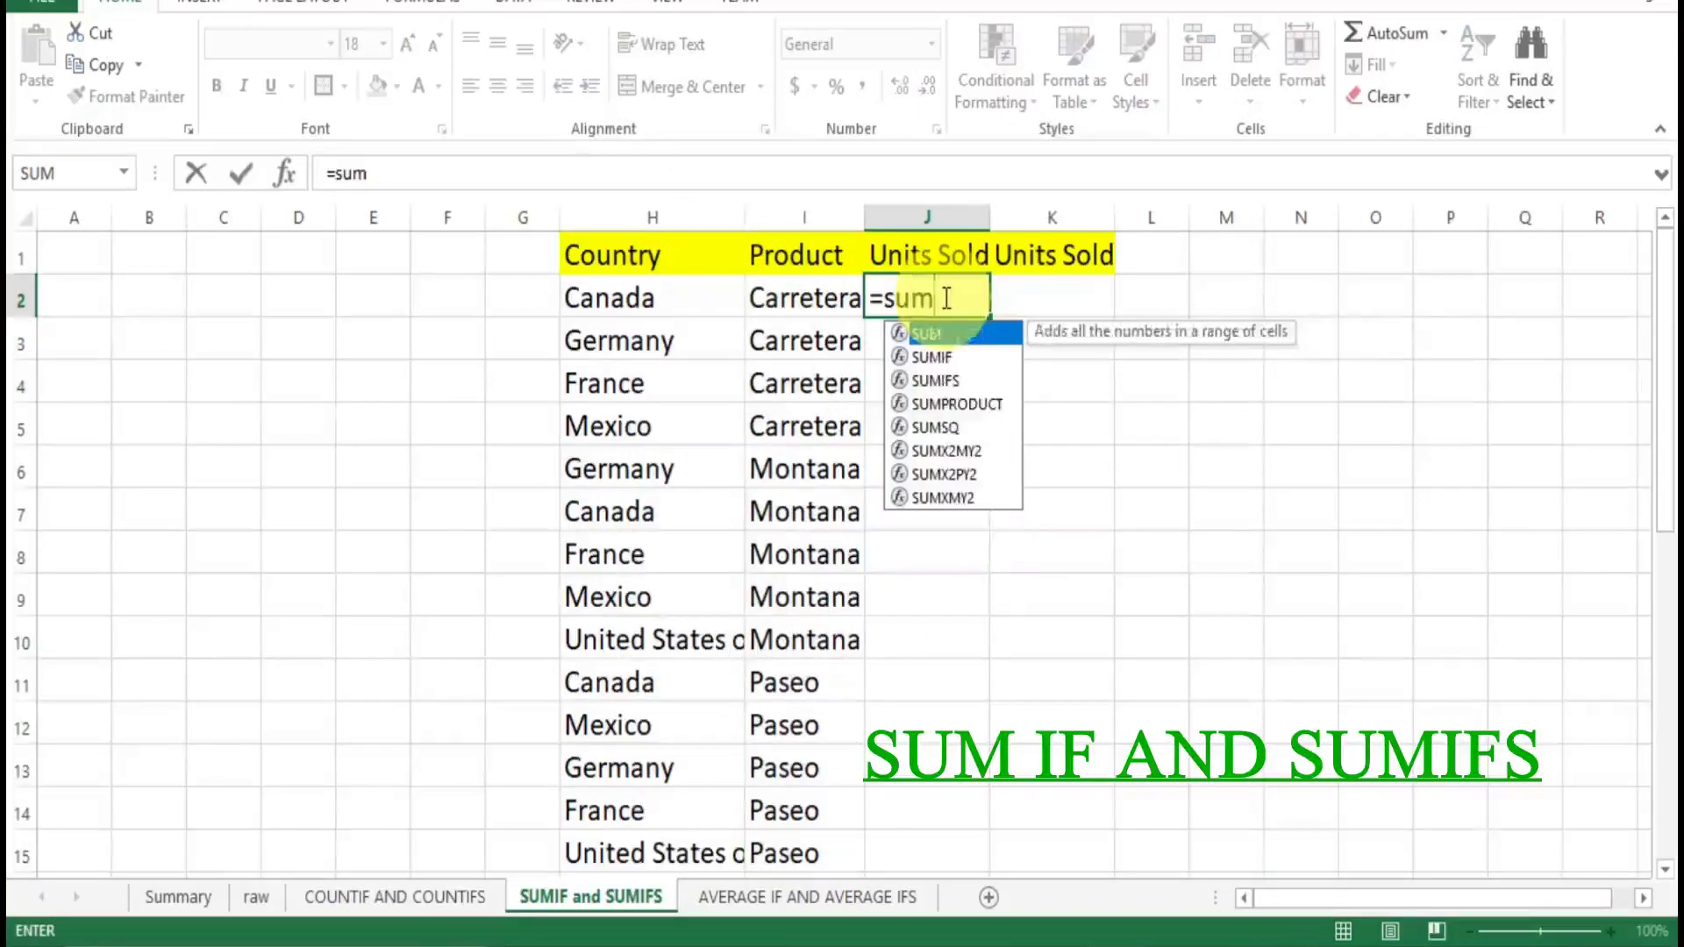
{"action": "key", "text": "Down"}
{"action": "key", "text": "Down"}
{"action": "key", "text": "Up"}
{"action": "key", "text": "Tab"}
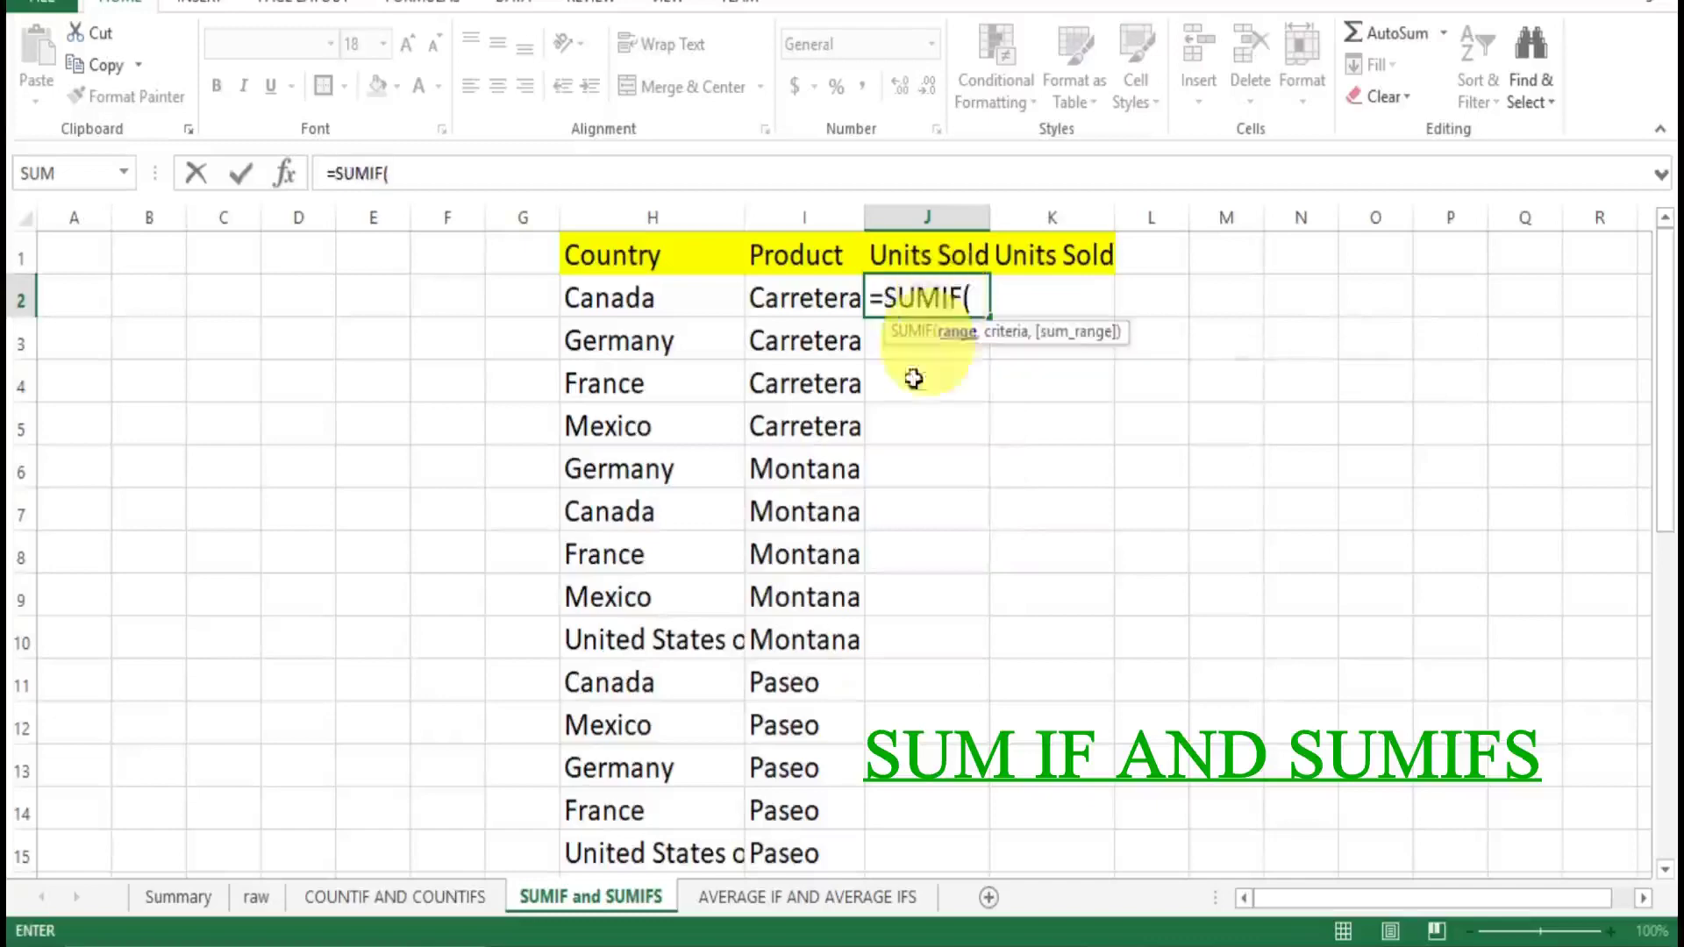
{"action": "left_click", "coordinate": [263, 899]}
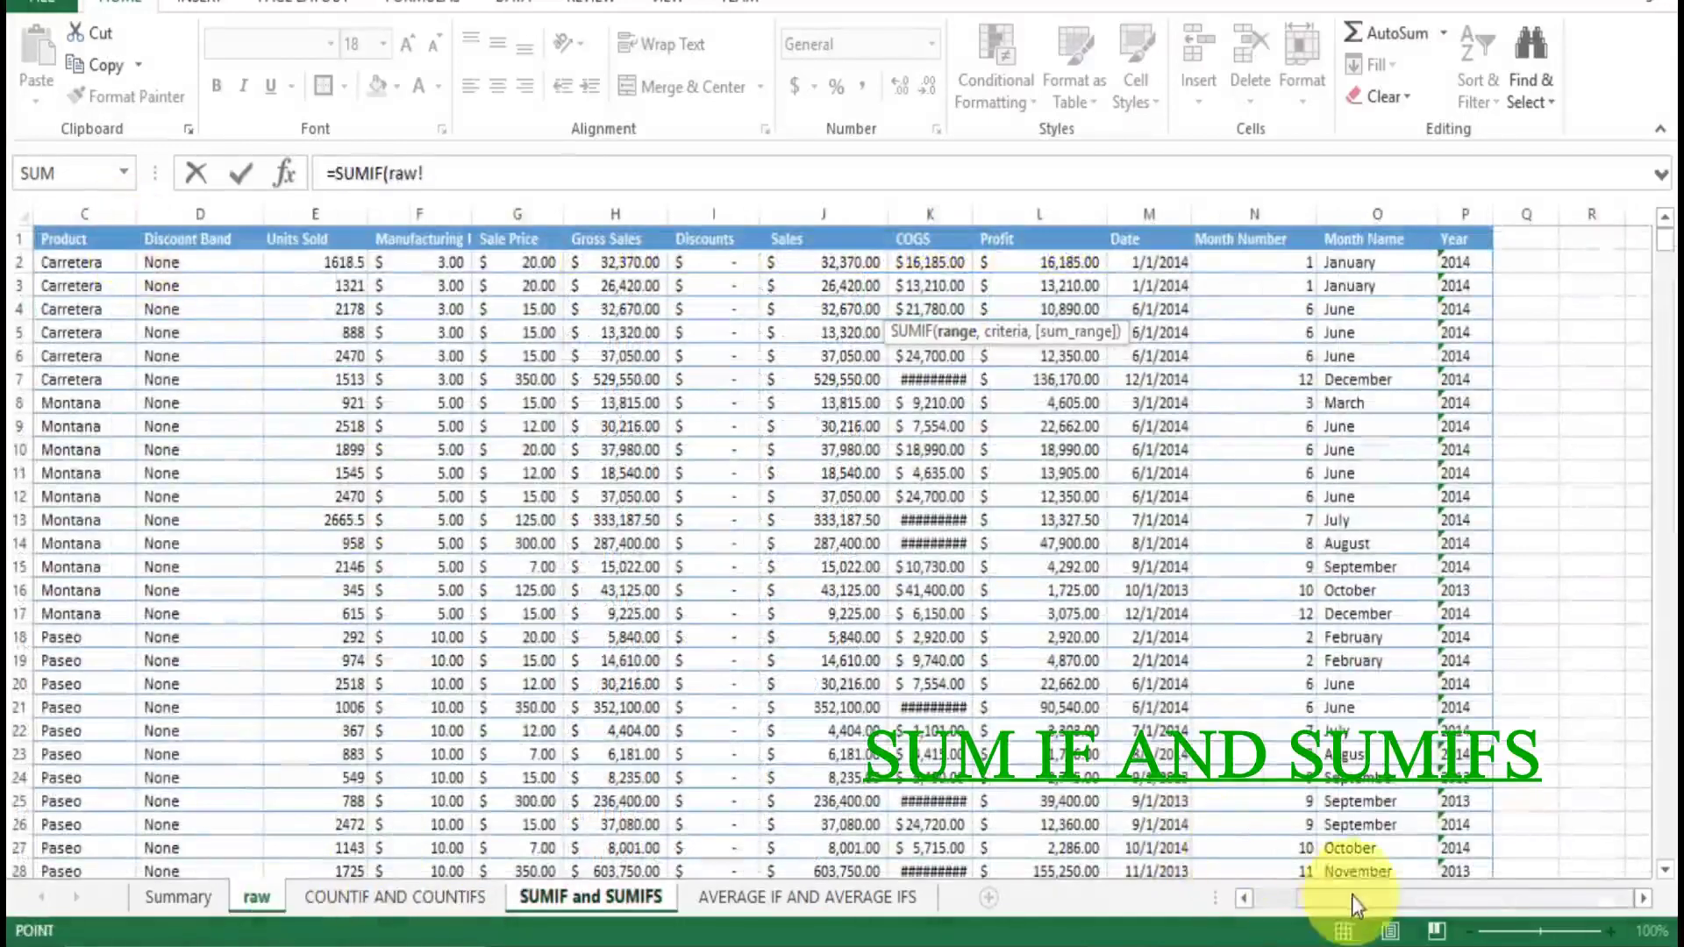
{"action": "left_click_drag", "start_coordinate": [1351, 900], "coordinate": [1307, 900]}
{"action": "left_click", "coordinate": [234, 214]}
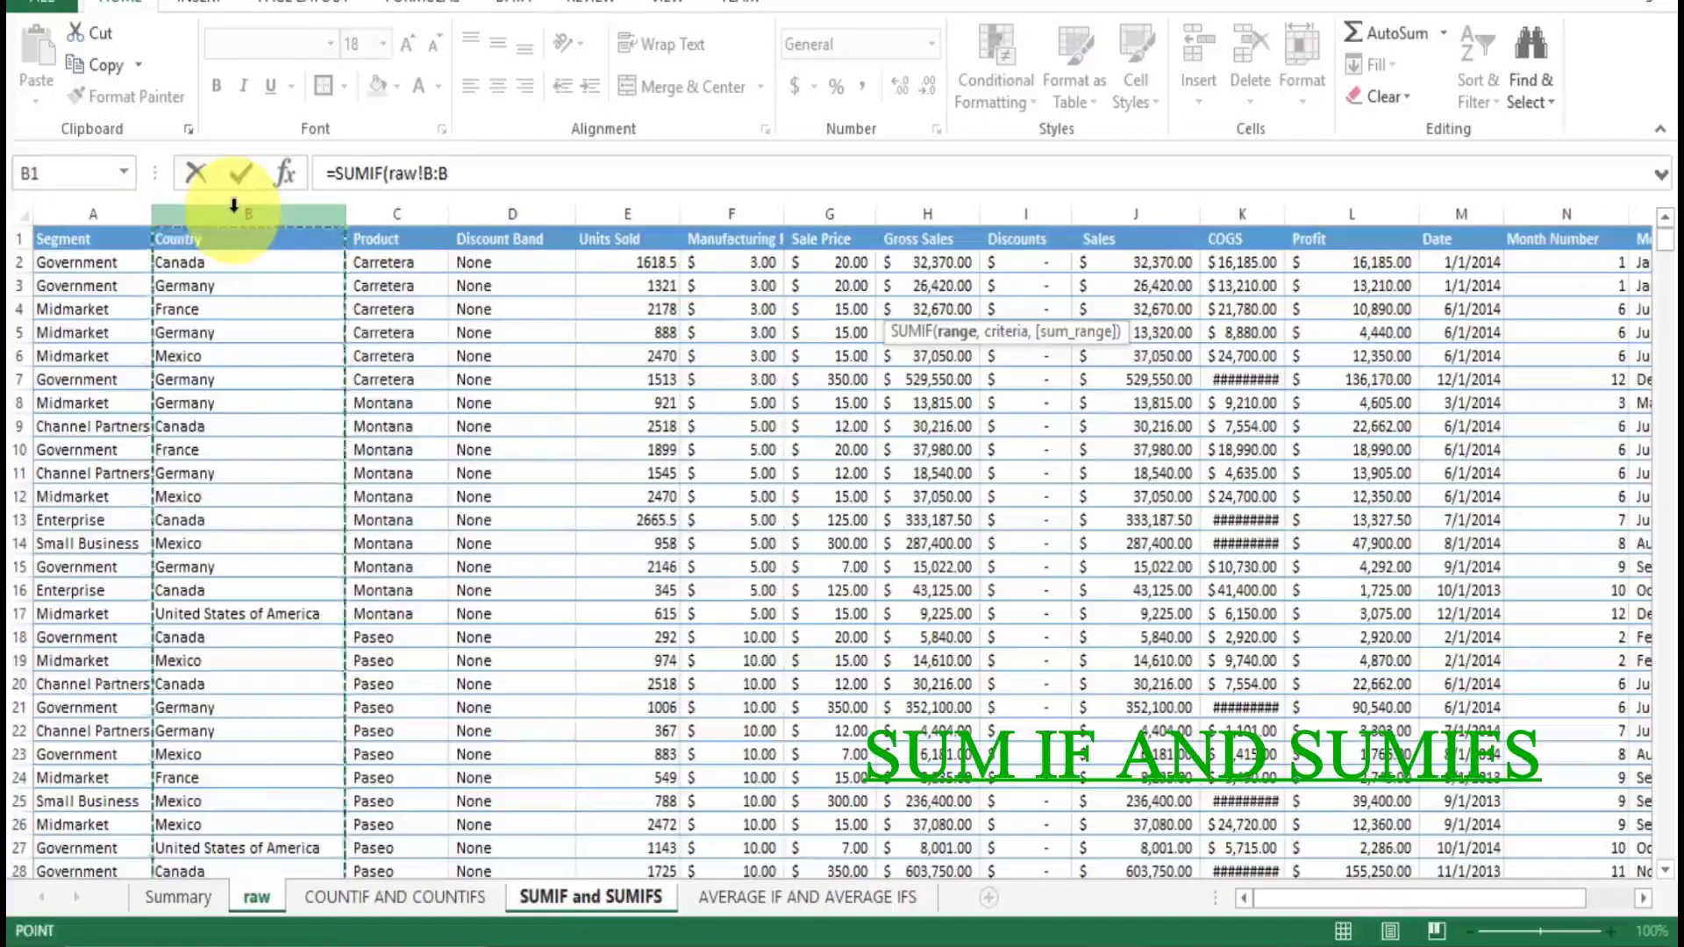
{"action": "type", "text": ","}
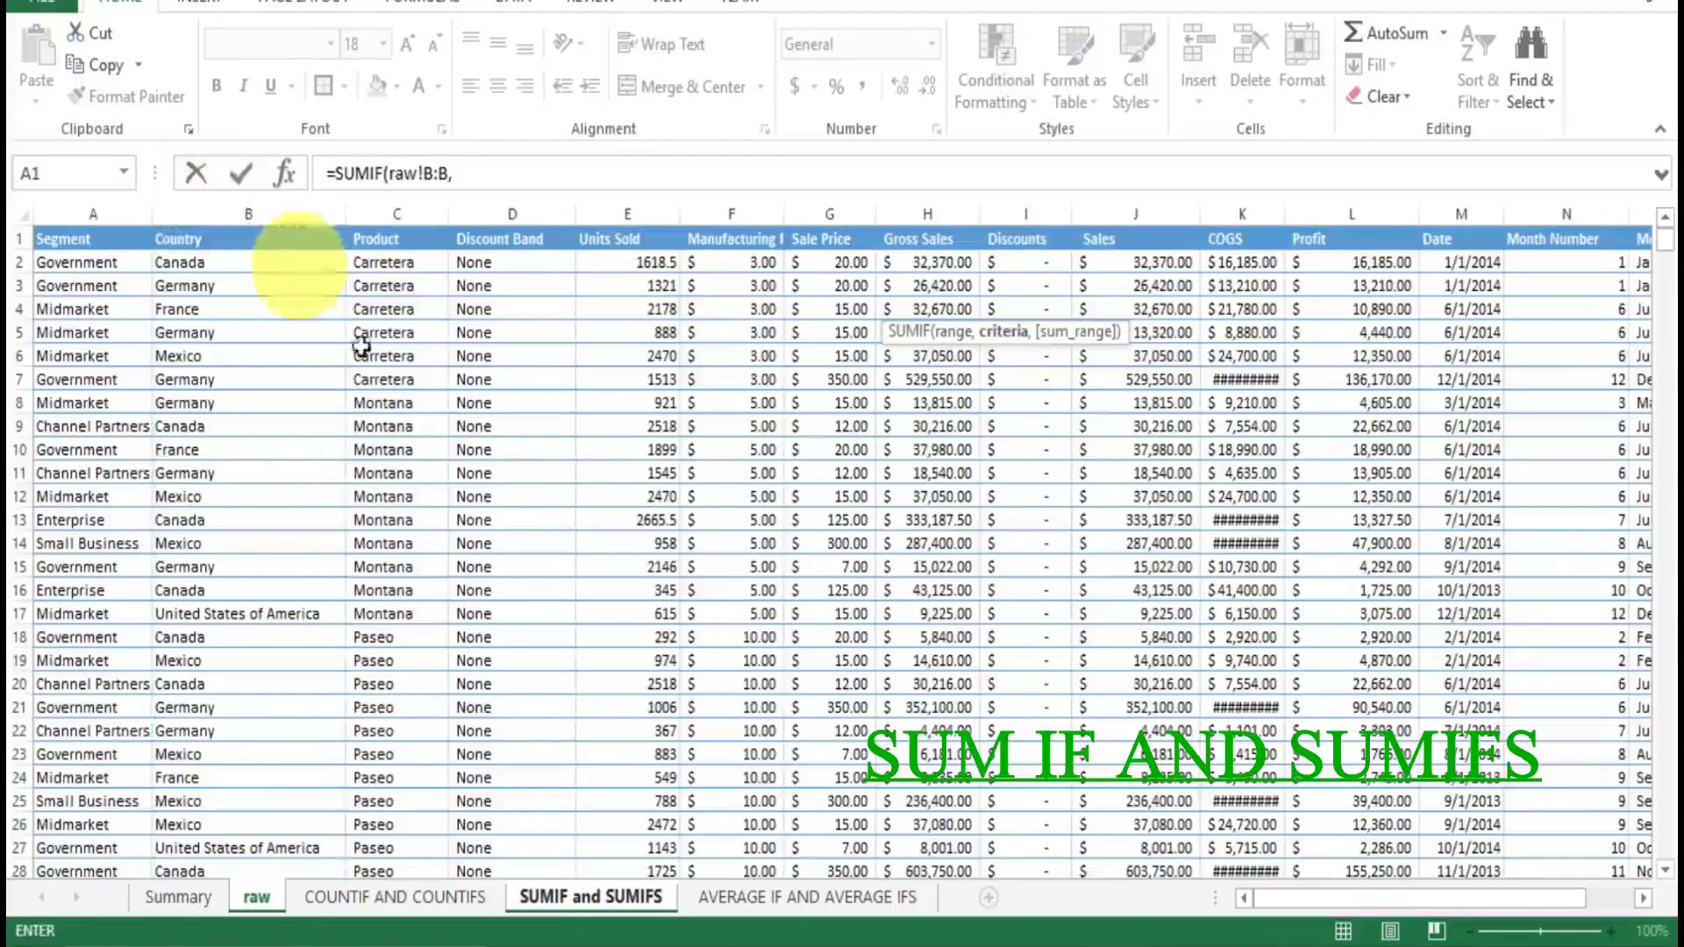
Add the country in H2 as criterion and raw Units Sold column E as sum range
{"action": "left_click", "coordinate": [619, 901]}
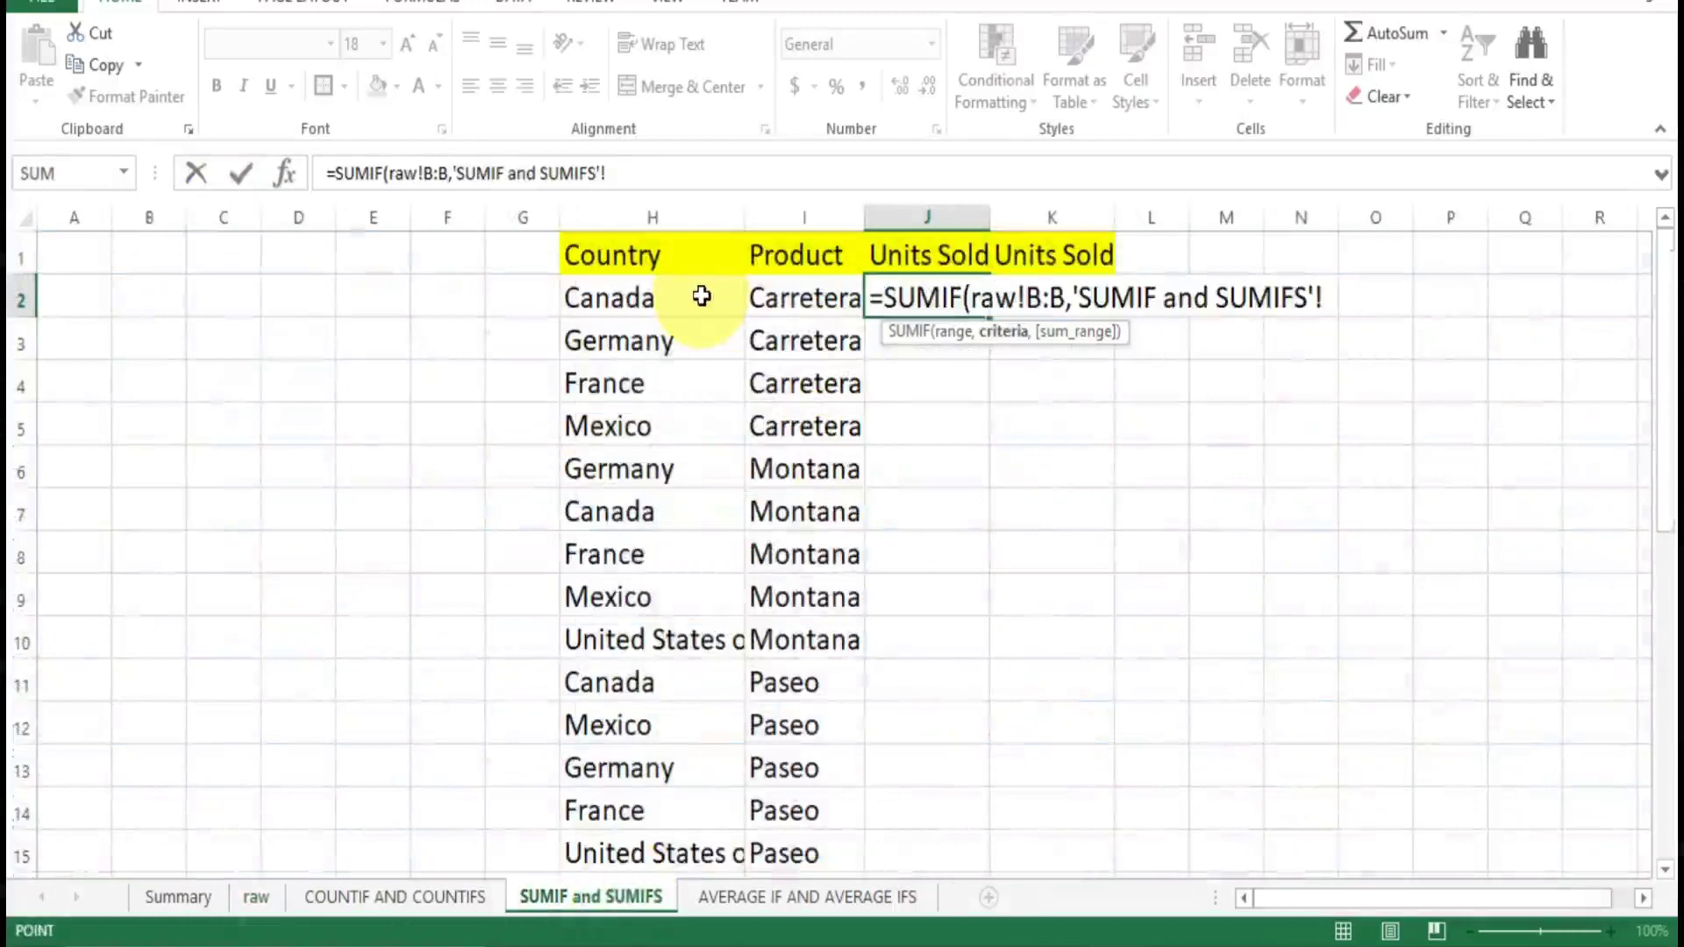
{"action": "left_click", "coordinate": [650, 297]}
{"action": "type", "text": ","}
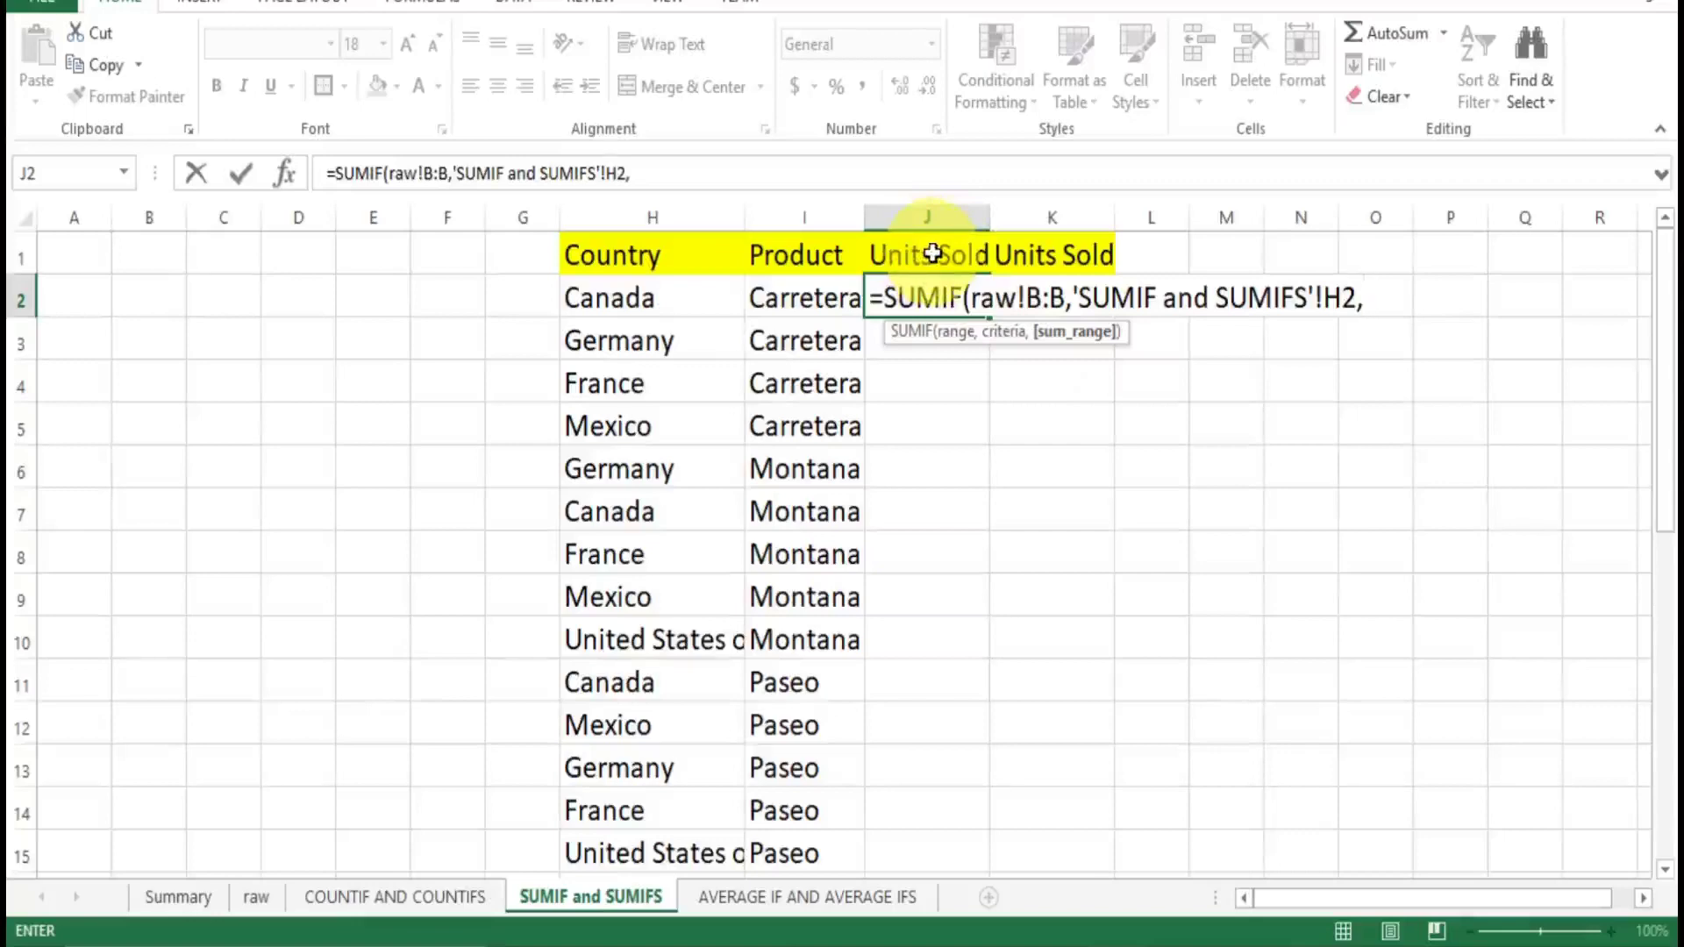
{"action": "left_click", "coordinate": [270, 895]}
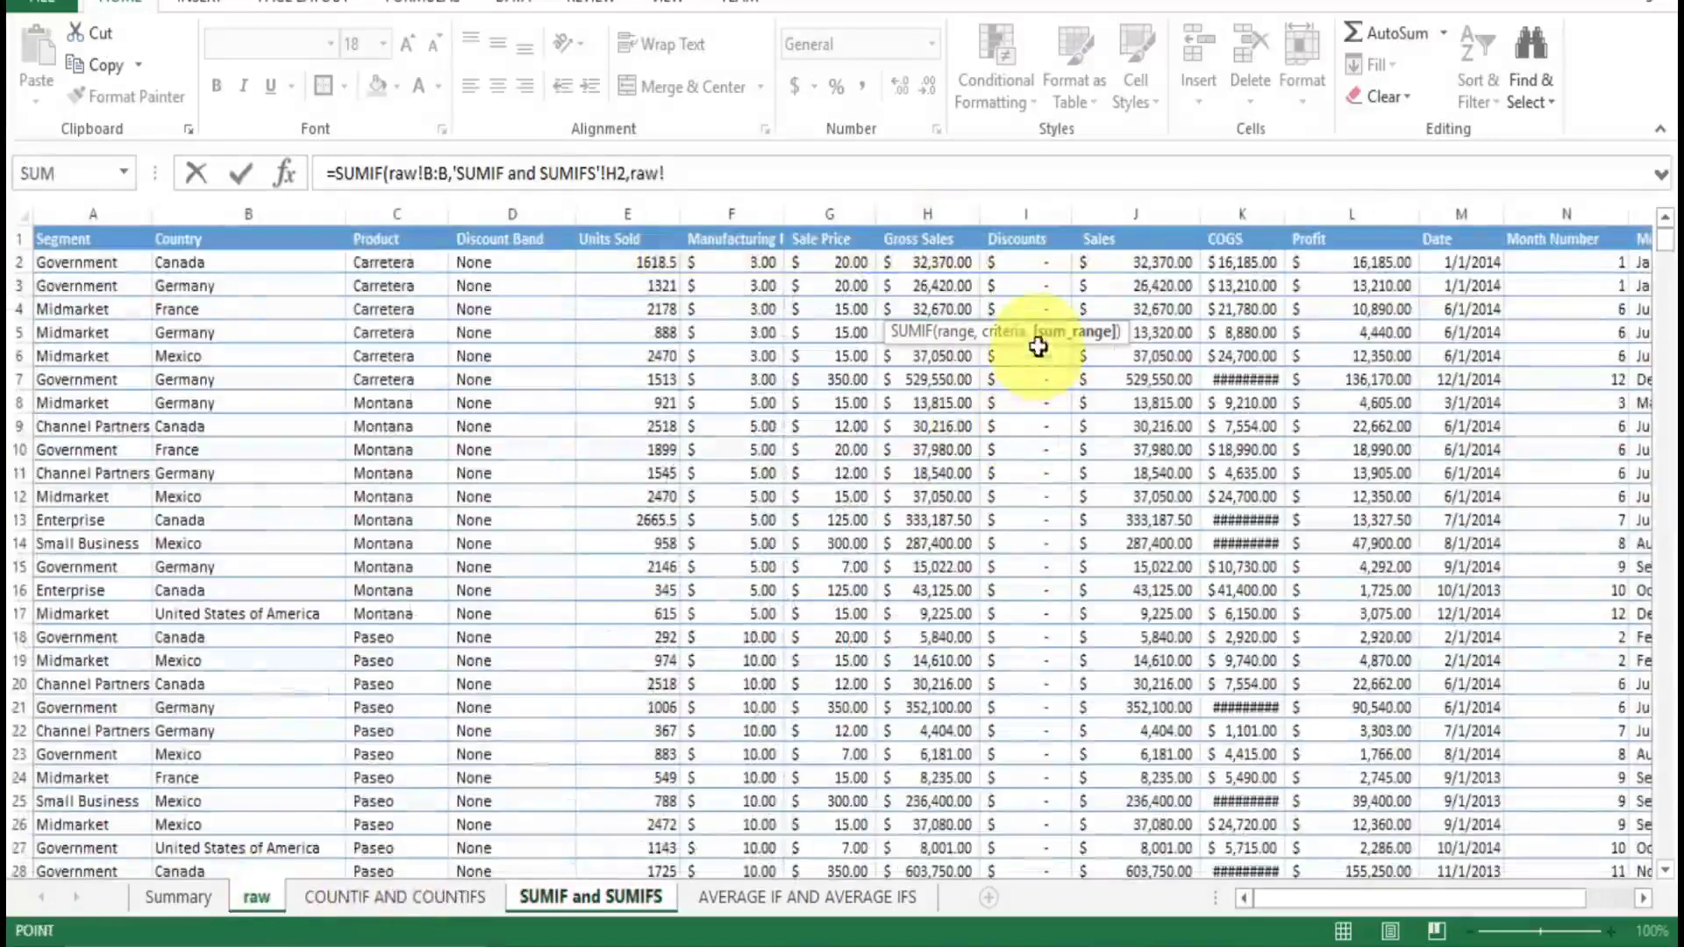
{"action": "left_click", "coordinate": [629, 214]}
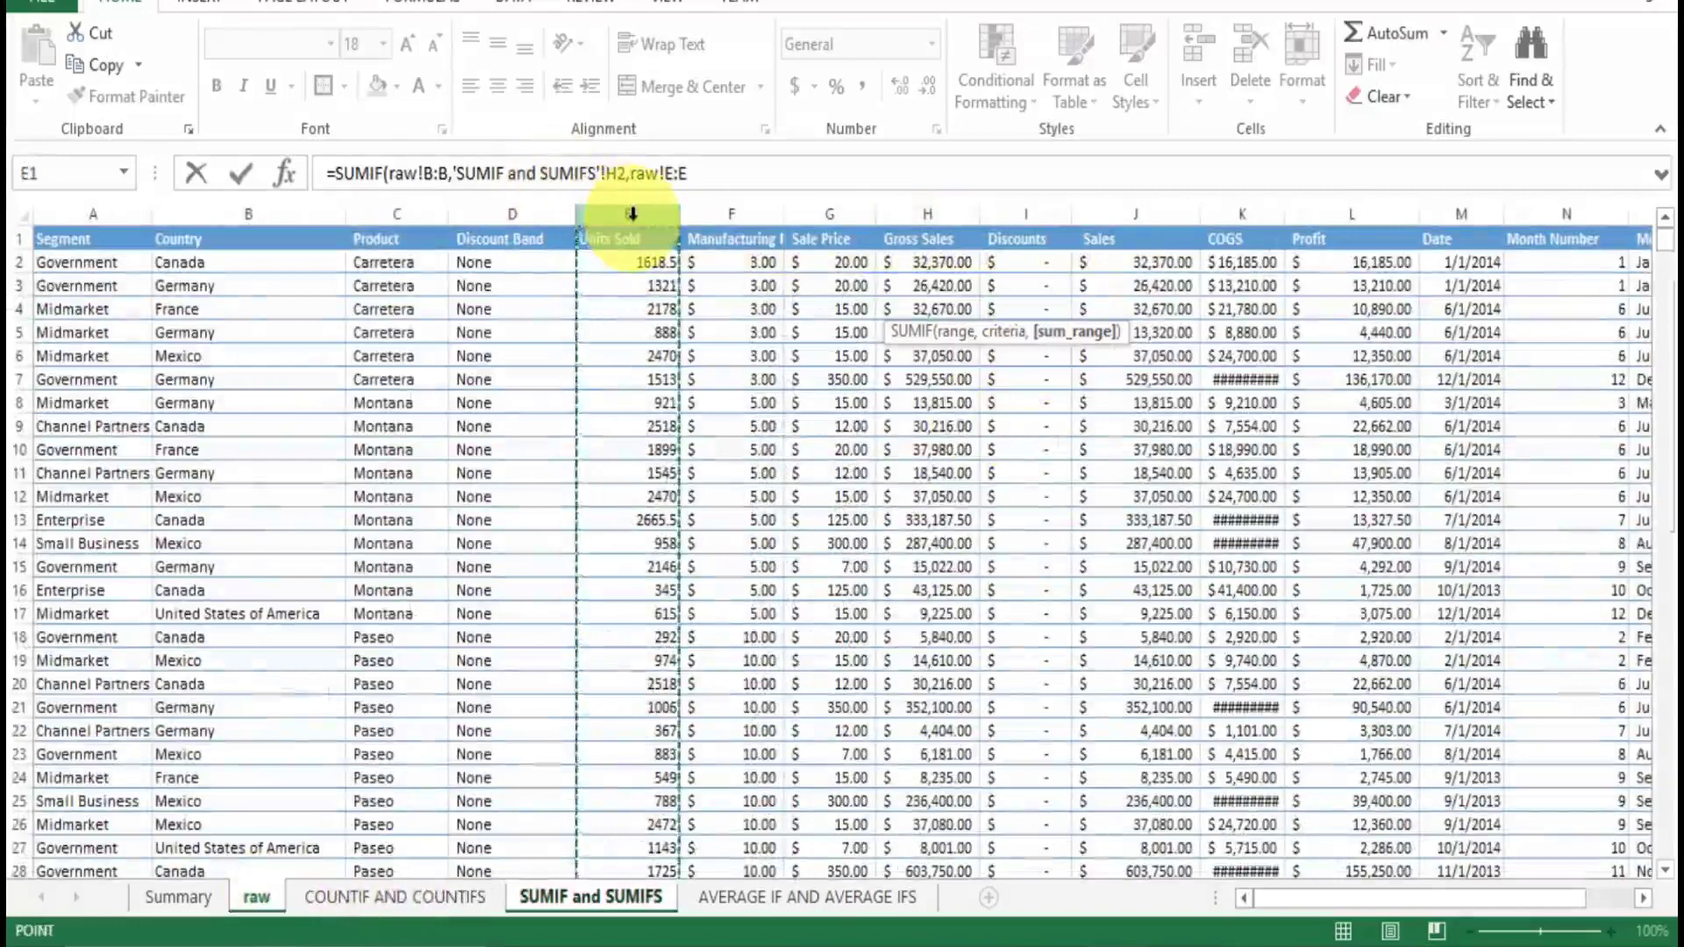
{"action": "key", "text": "Return"}
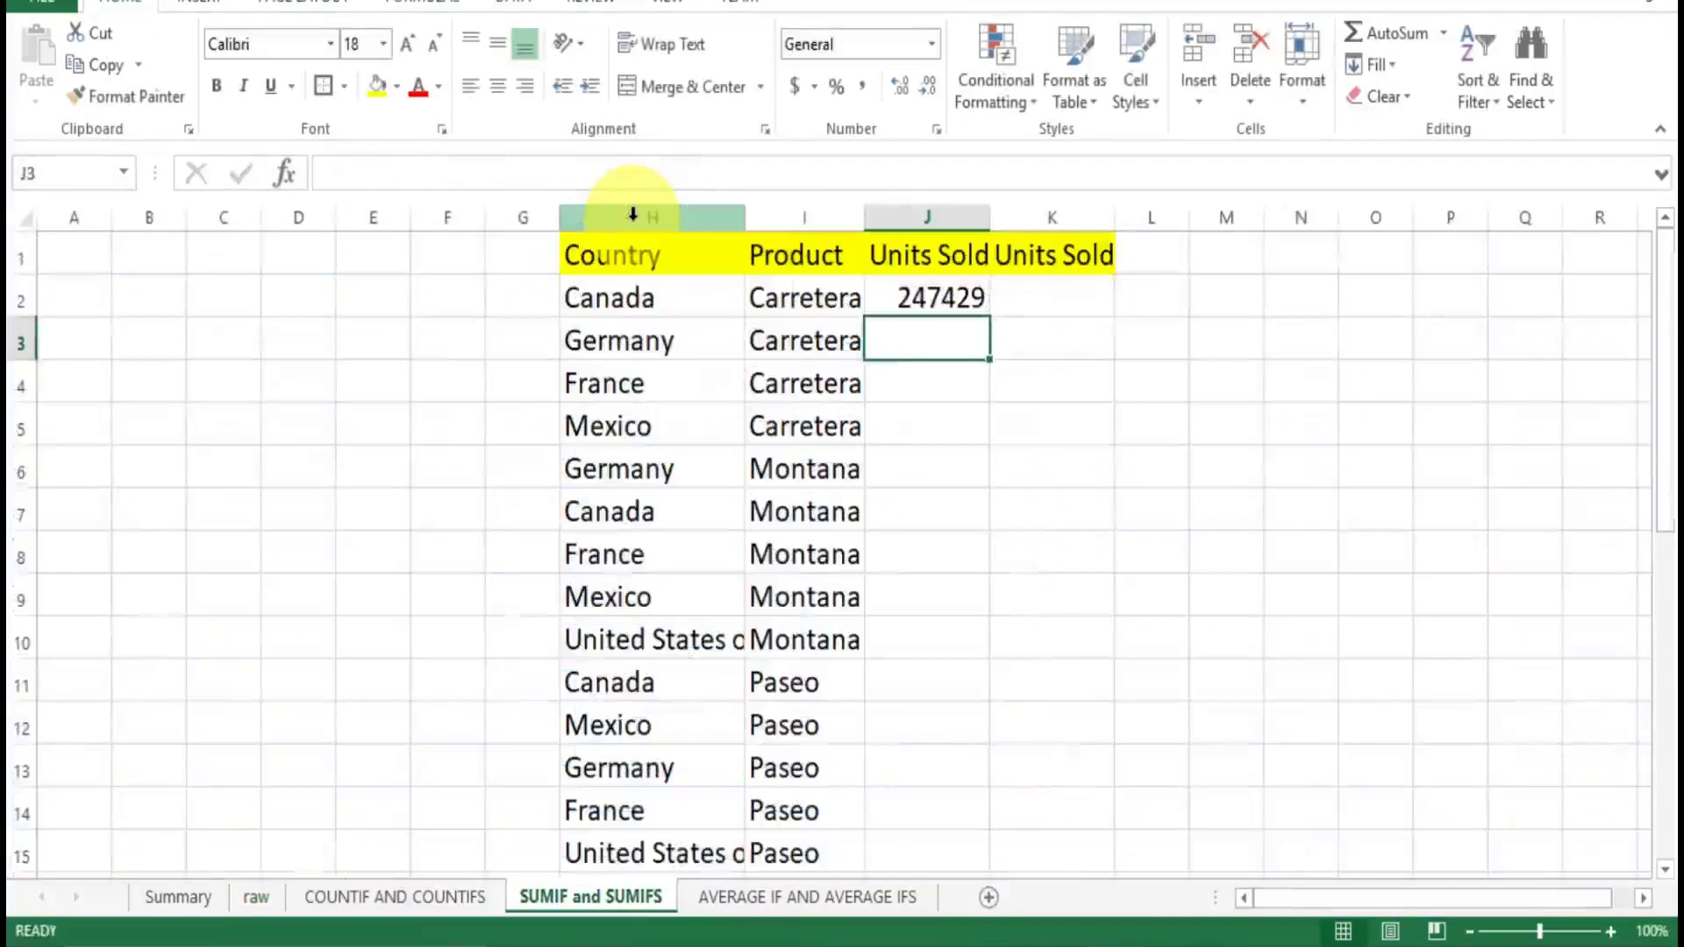
Copy J2's SUMIF formula down to J31 and check J2 (Canada 247429)
{"action": "key", "text": "Up"}
{"action": "key", "text": "ctrl+c"}
{"action": "key", "text": "Left"}
{"action": "key", "text": "ctrl+Down"}
{"action": "key", "text": "Right"}
{"action": "key", "text": "ctrl+shift+Up"}
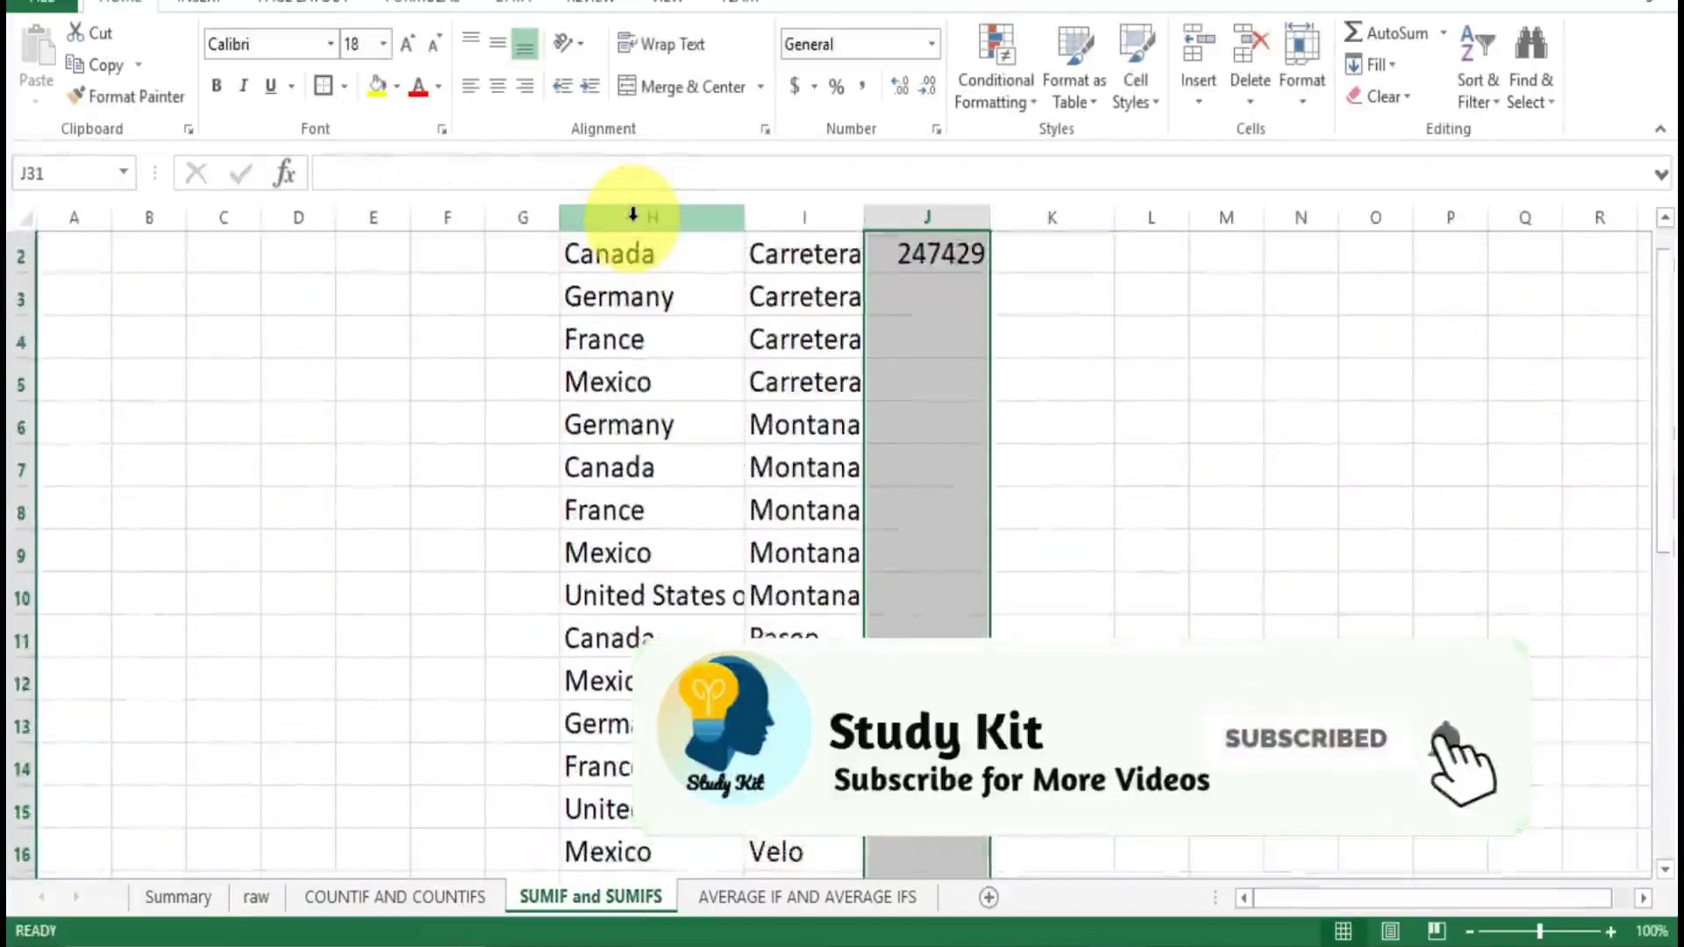
{"action": "key", "text": "ctrl+v"}
{"action": "scroll", "coordinate": [628, 211], "scroll_direction": "up", "scroll_amount": 1}
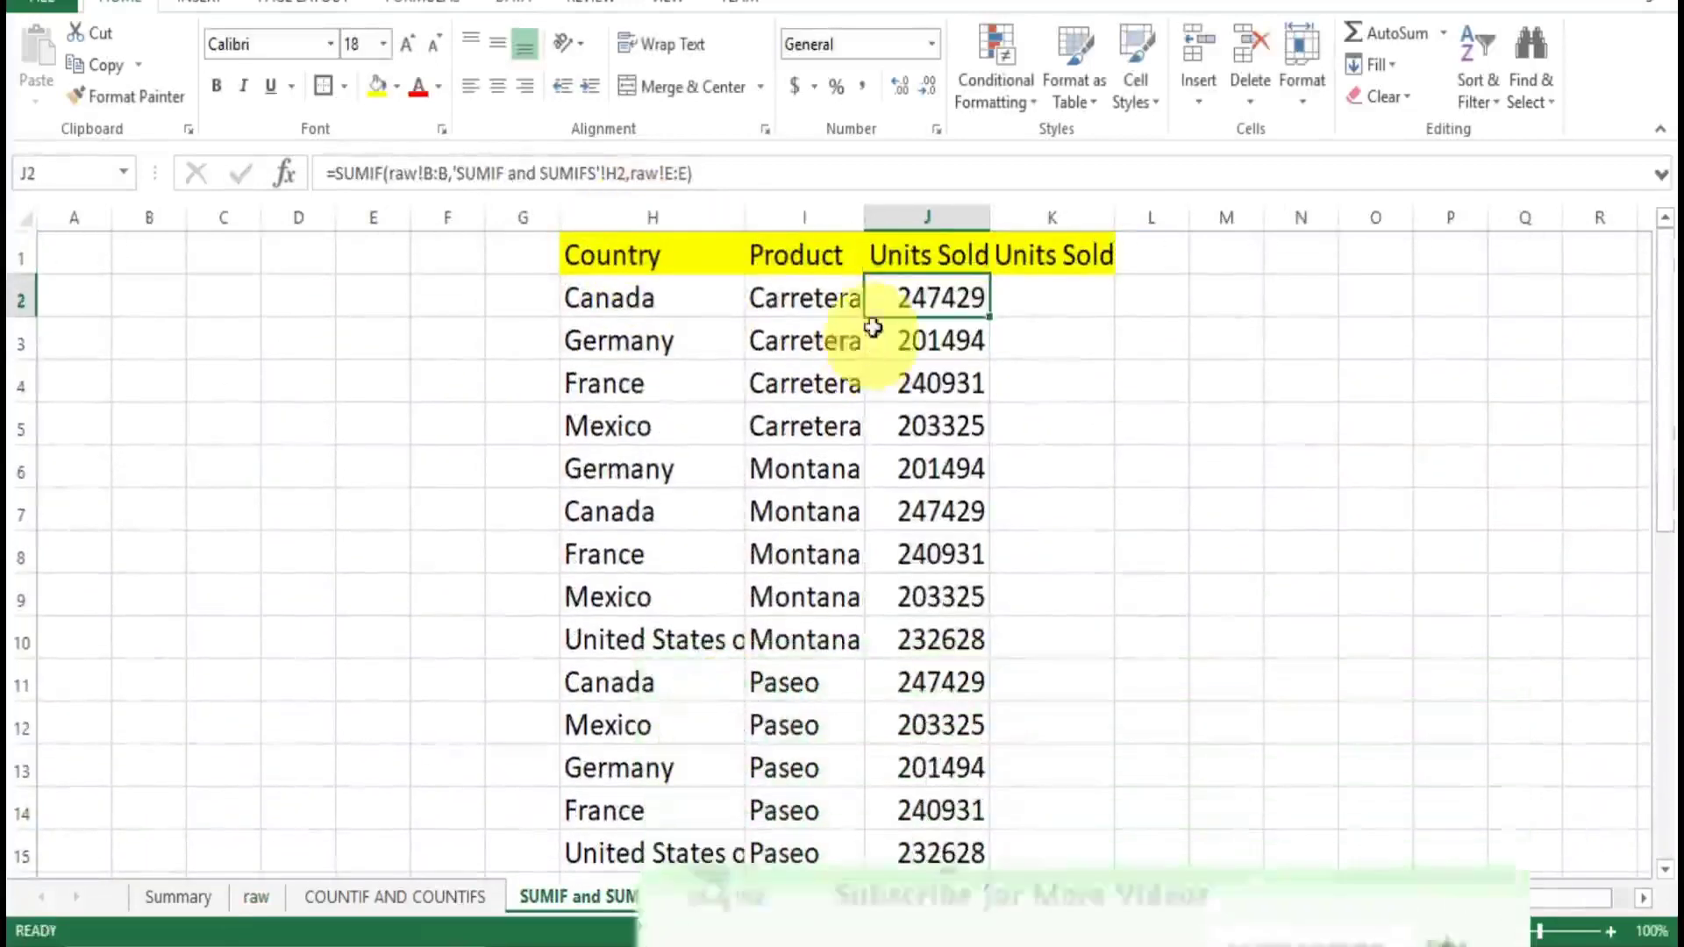
{"action": "left_click", "coordinate": [937, 304]}
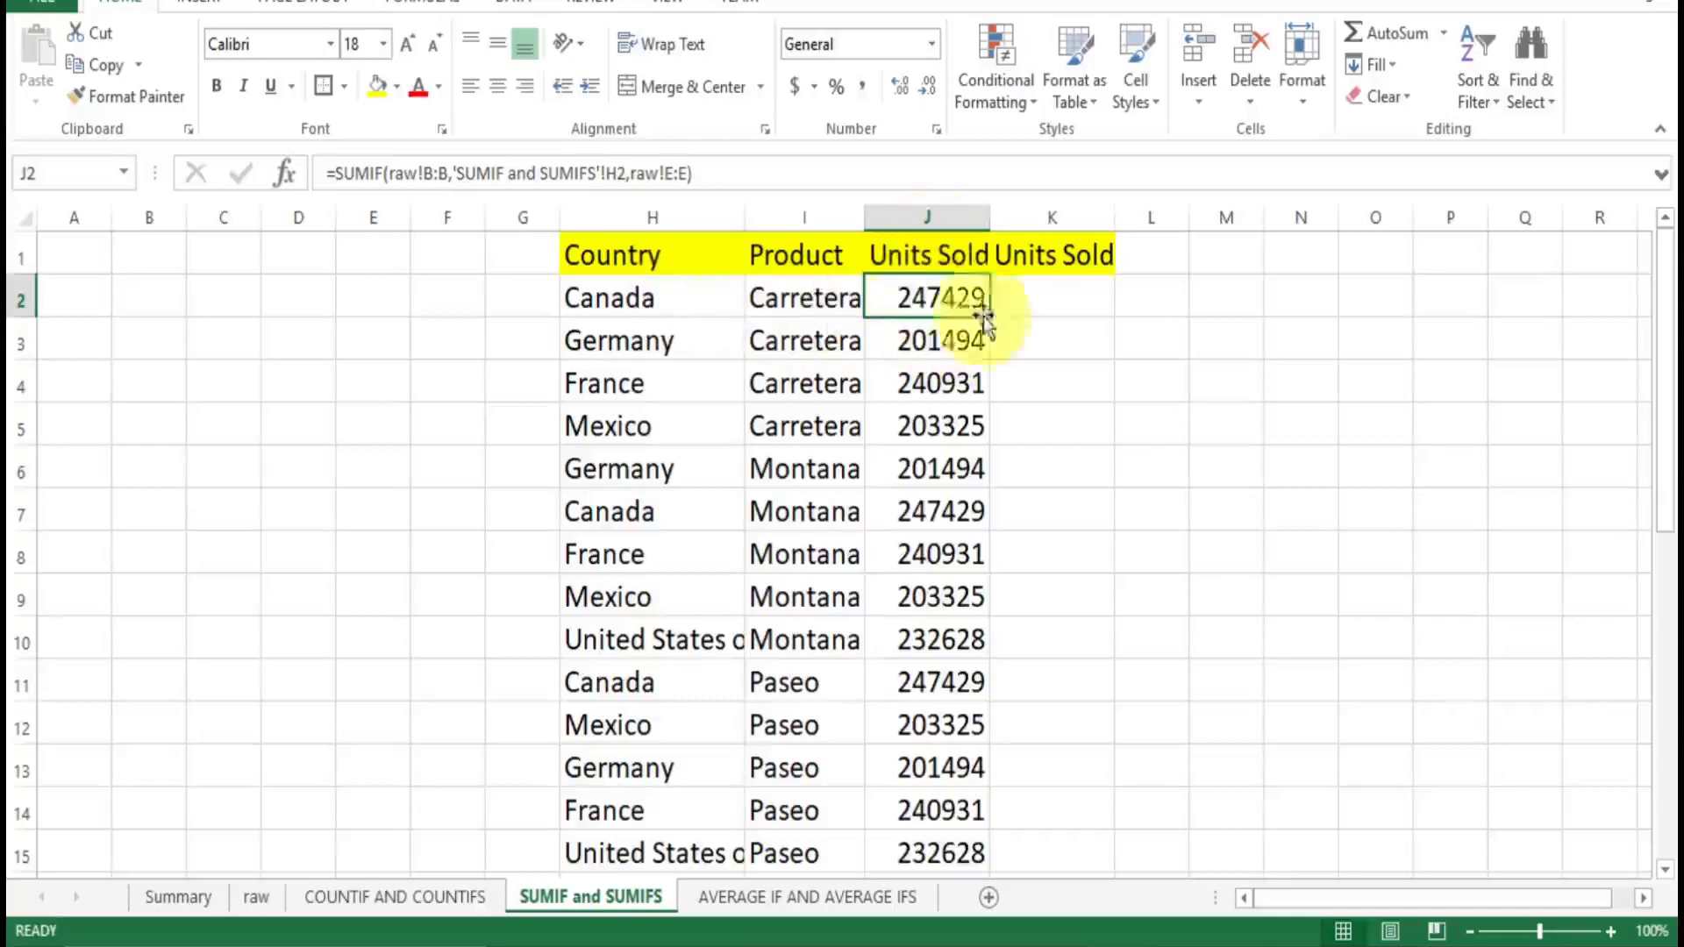
Begin =SUMIFS in K2 with sum range raw!E:E and first criteria range raw!B:B
{"action": "left_click", "coordinate": [1080, 298]}
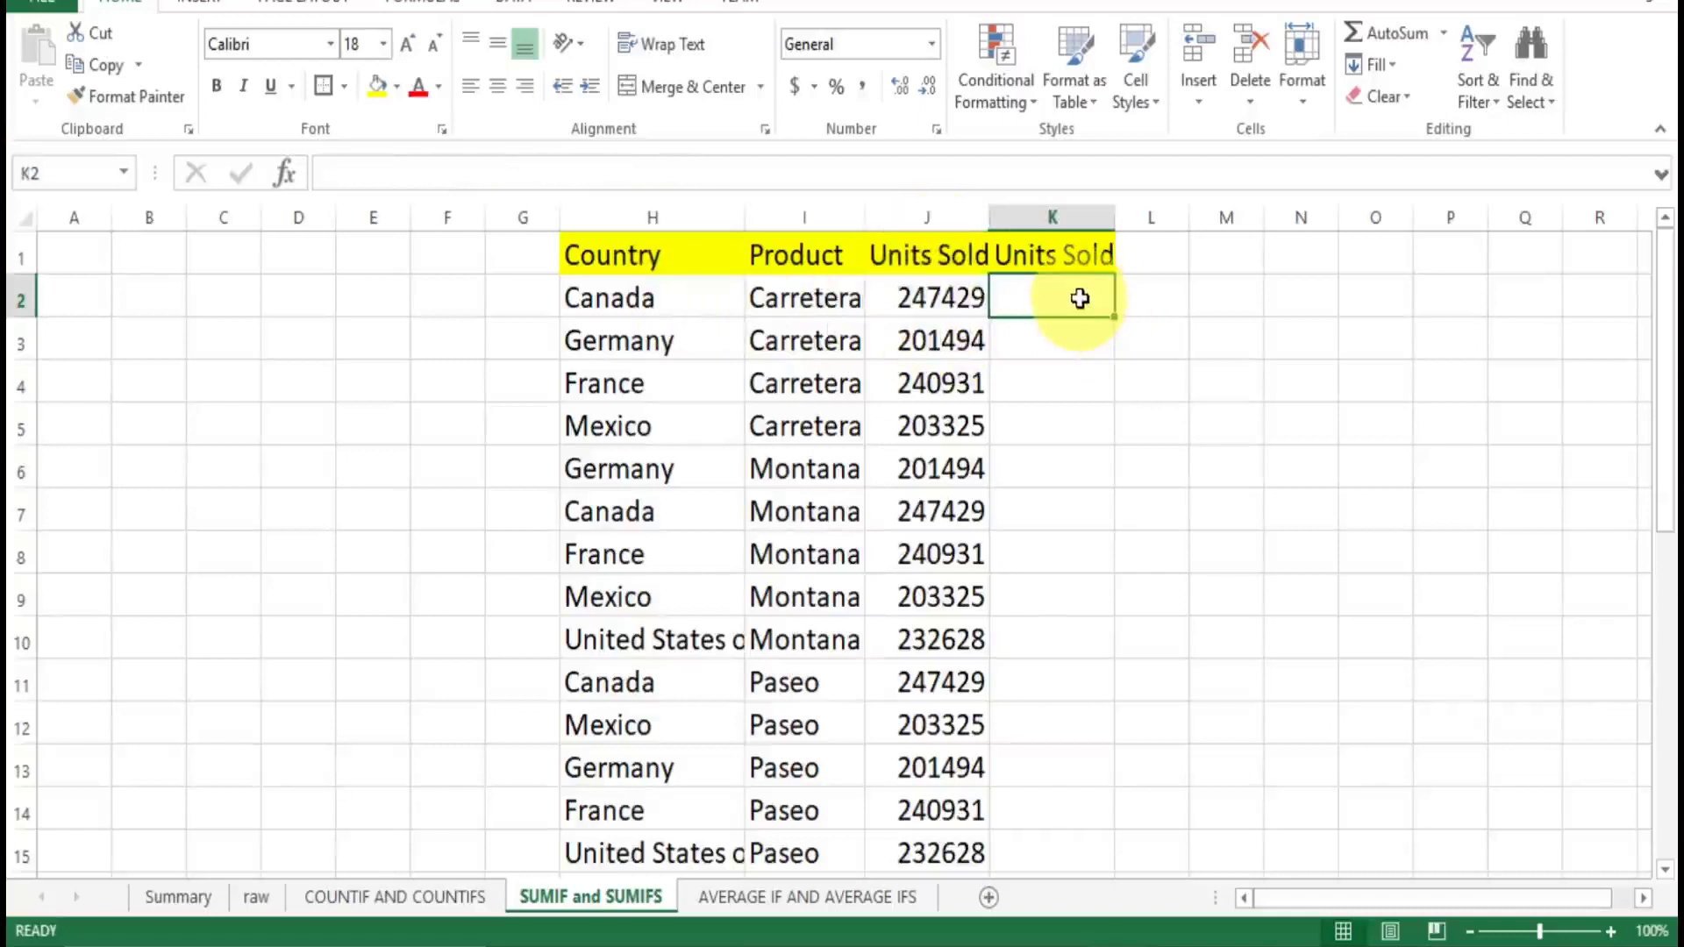
{"action": "type", "text": "=sum"}
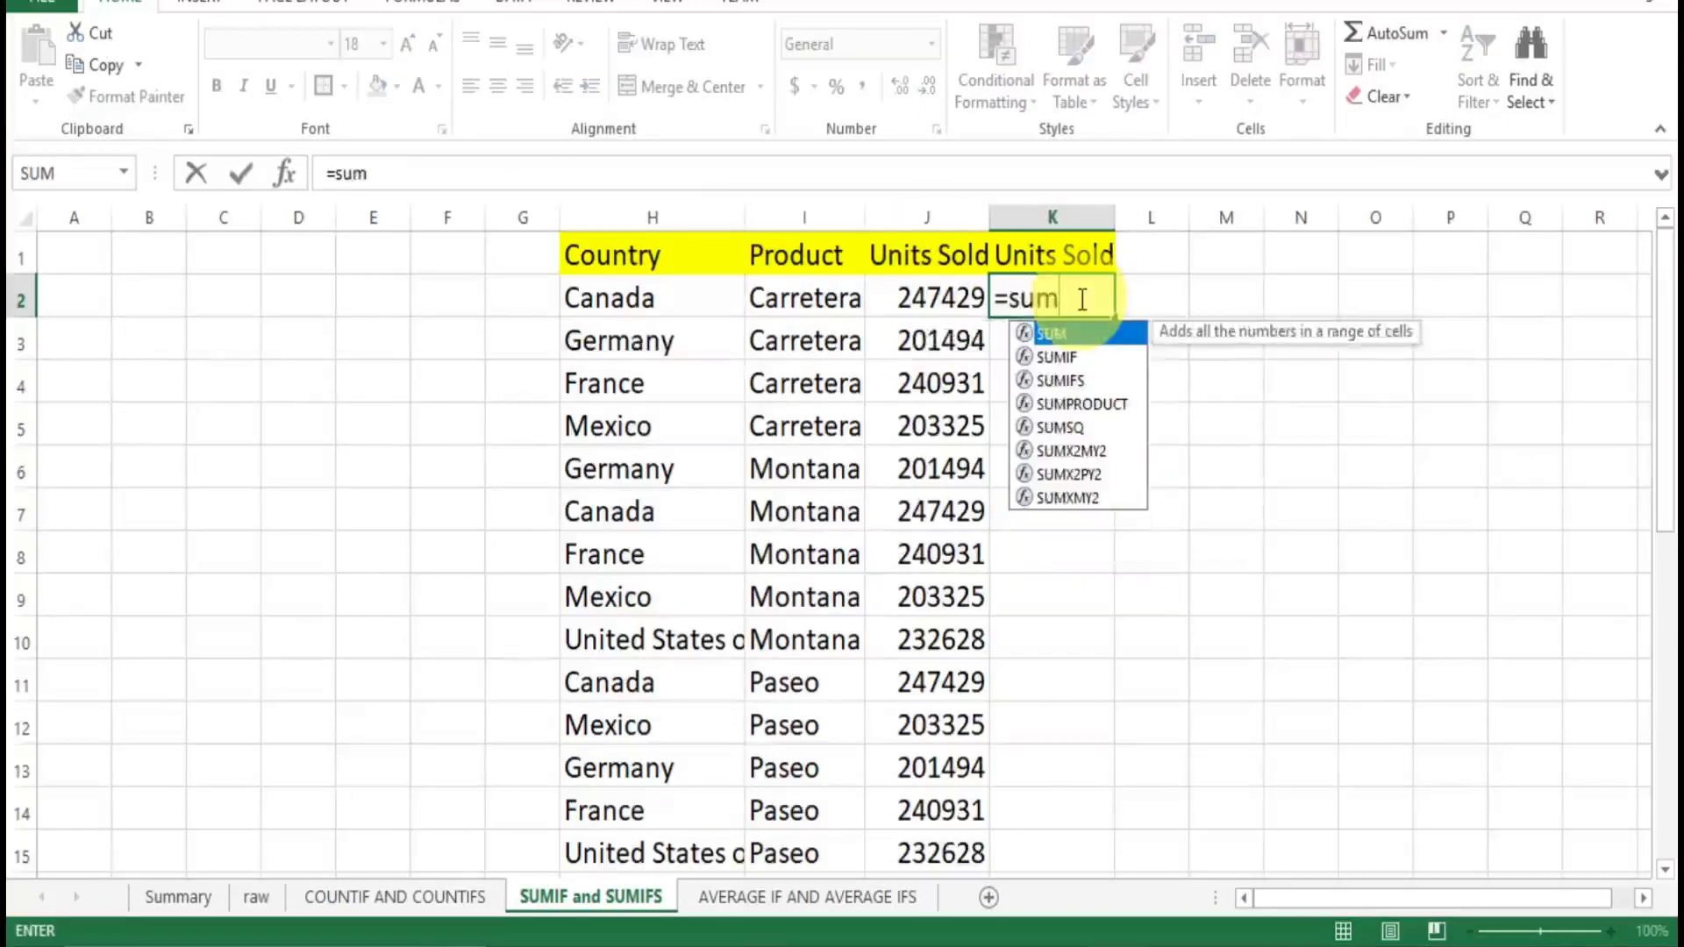
{"action": "key", "text": "Down"}
{"action": "key", "text": "Down"}
{"action": "key", "text": "Tab"}
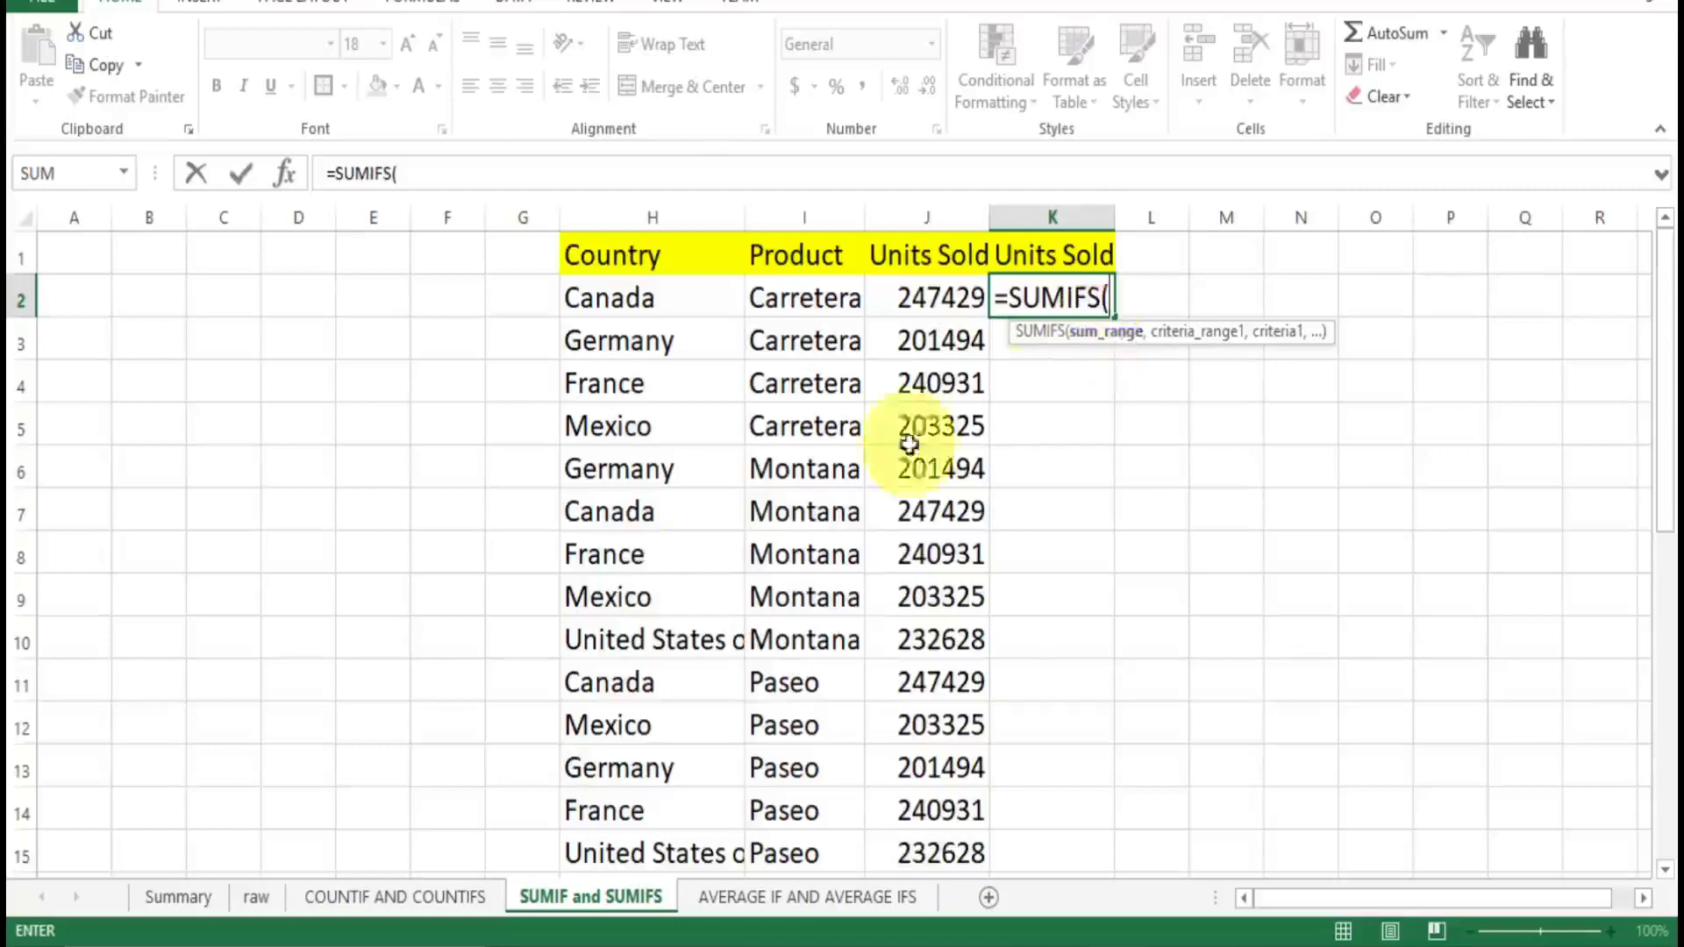
{"action": "left_click", "coordinate": [258, 898]}
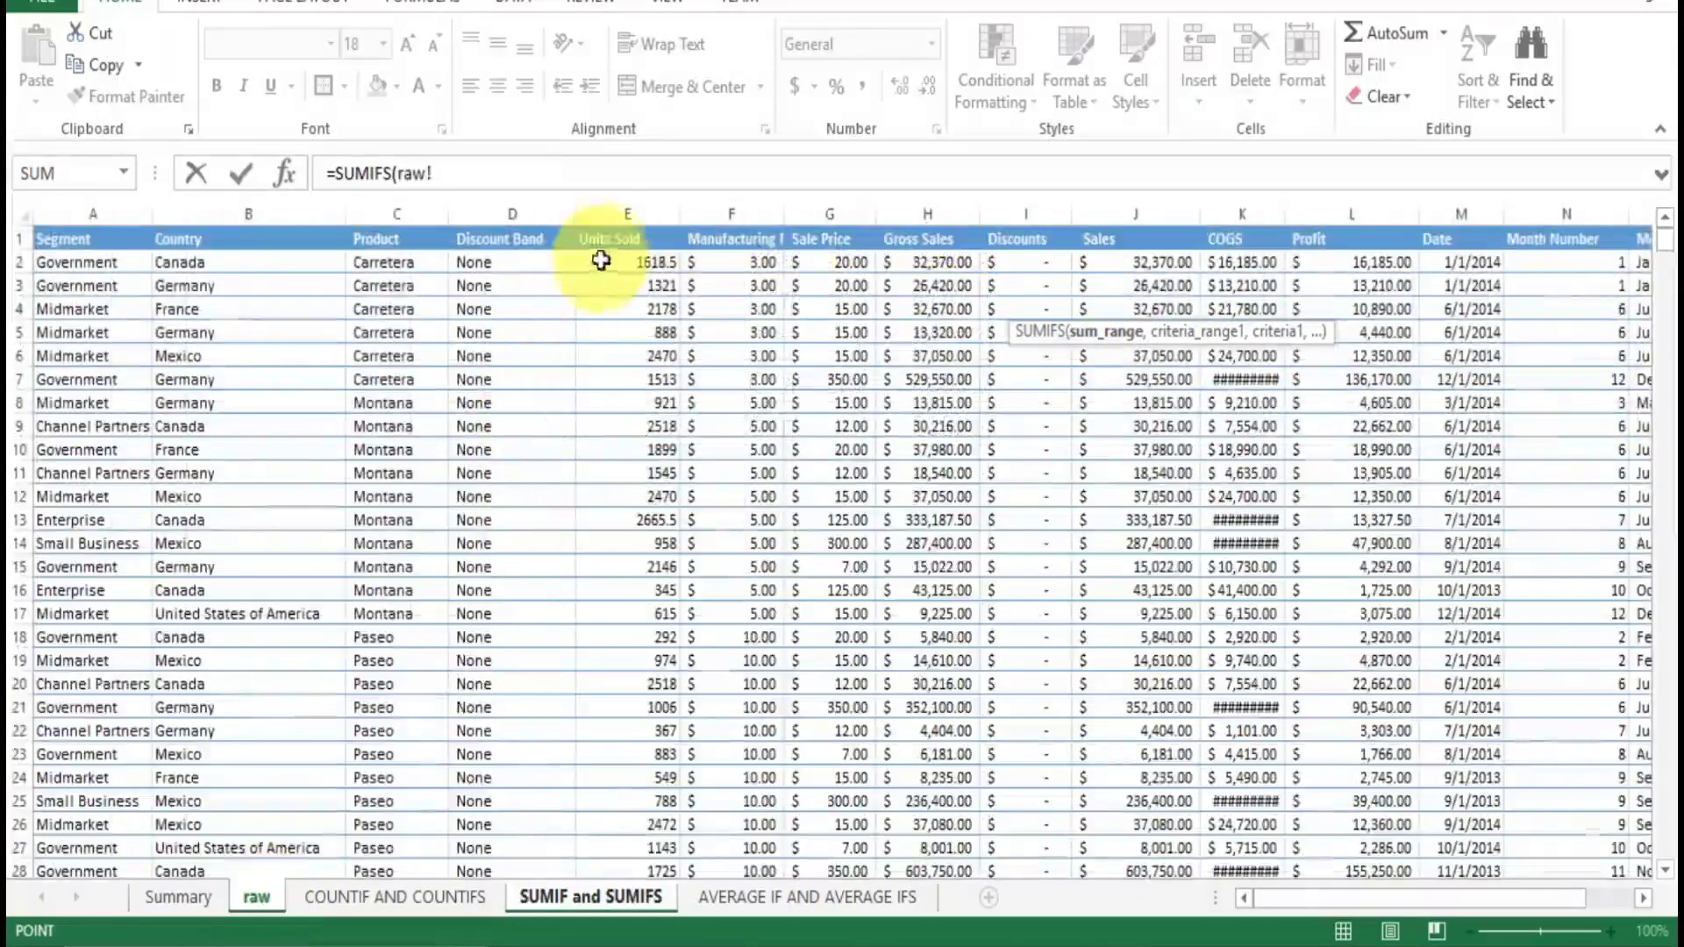
{"action": "left_click", "coordinate": [611, 216]}
{"action": "type", "text": ","}
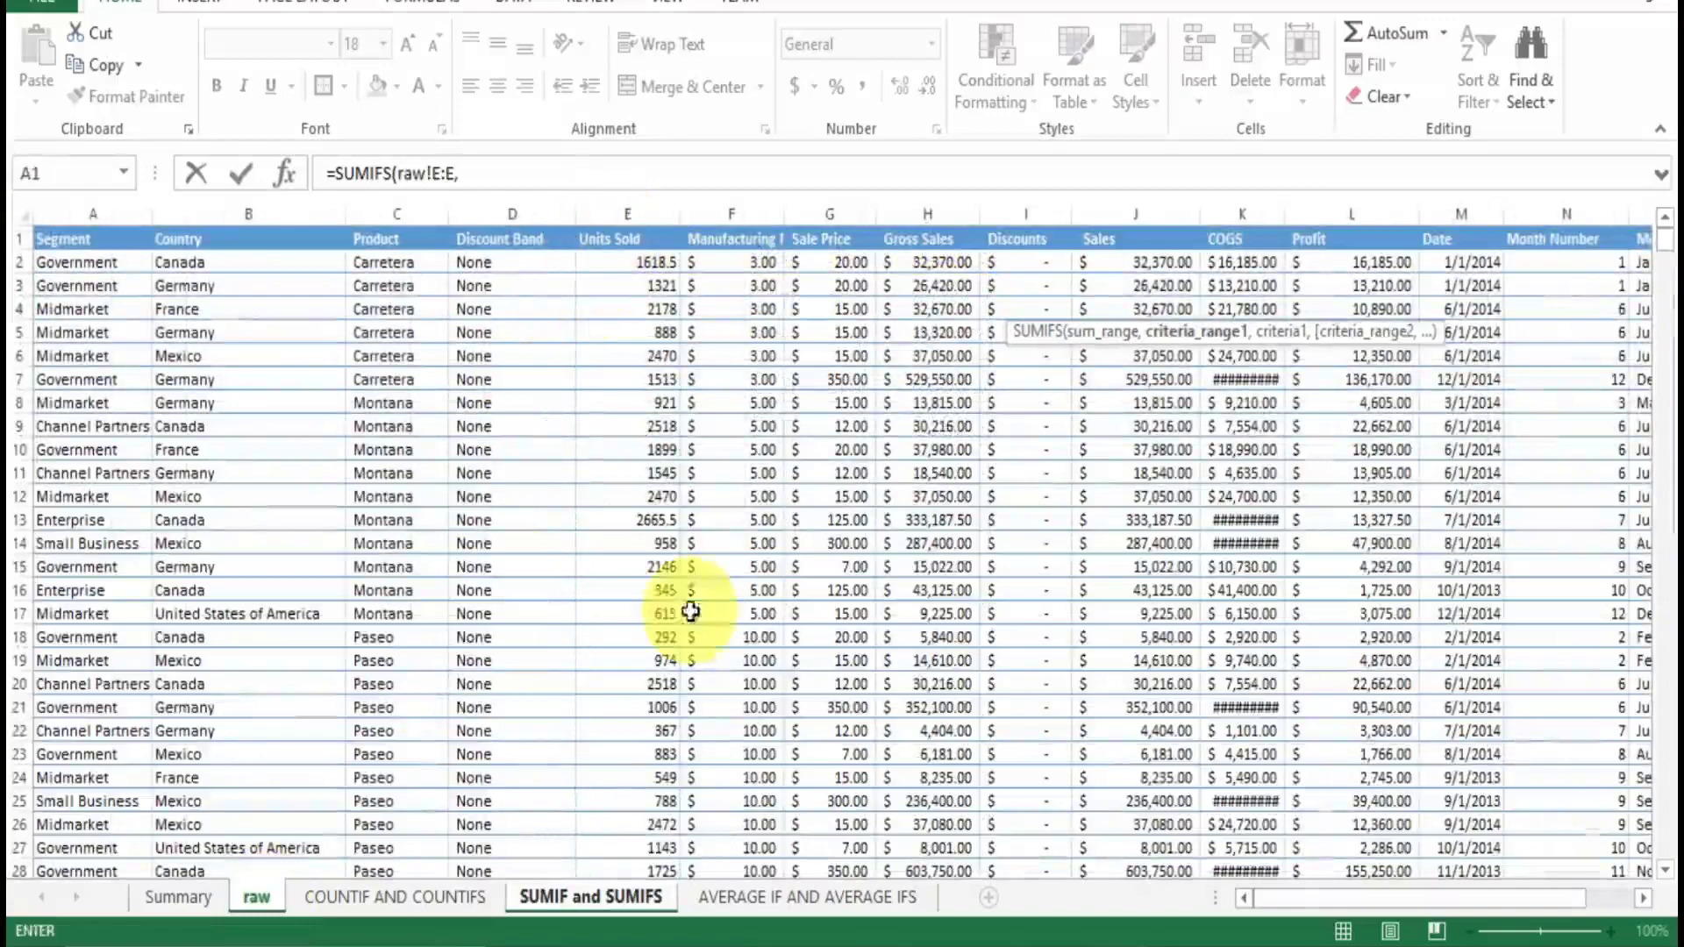
{"action": "left_click", "coordinate": [566, 896]}
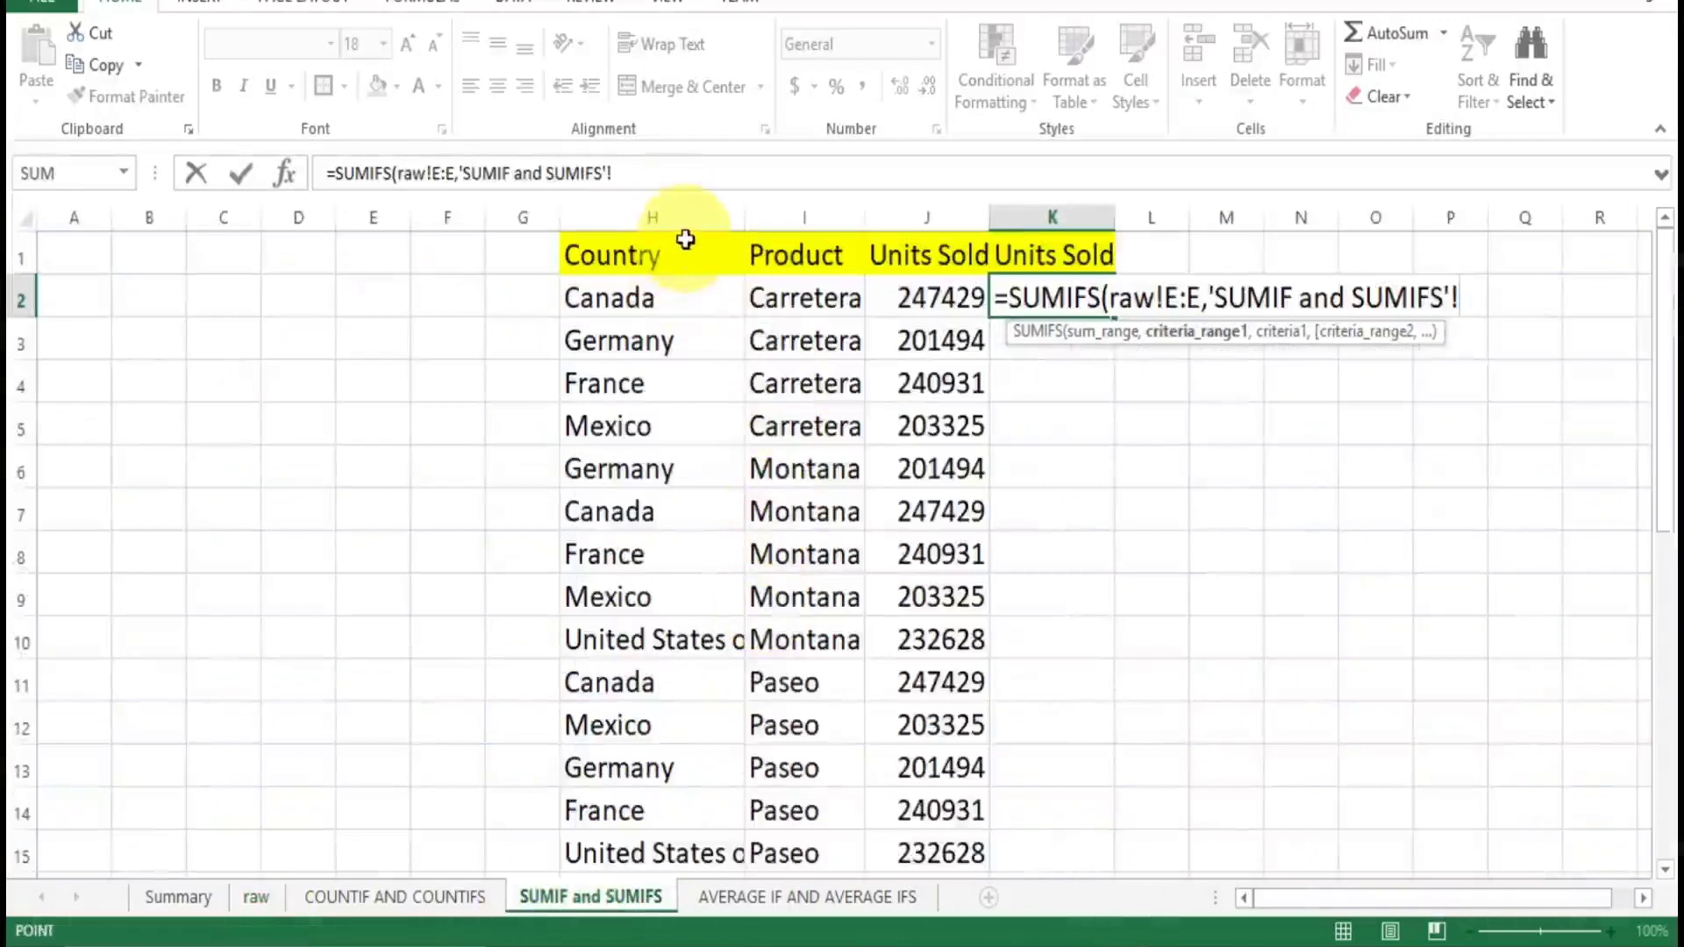
{"action": "left_click", "coordinate": [261, 896]}
{"action": "left_click", "coordinate": [215, 209]}
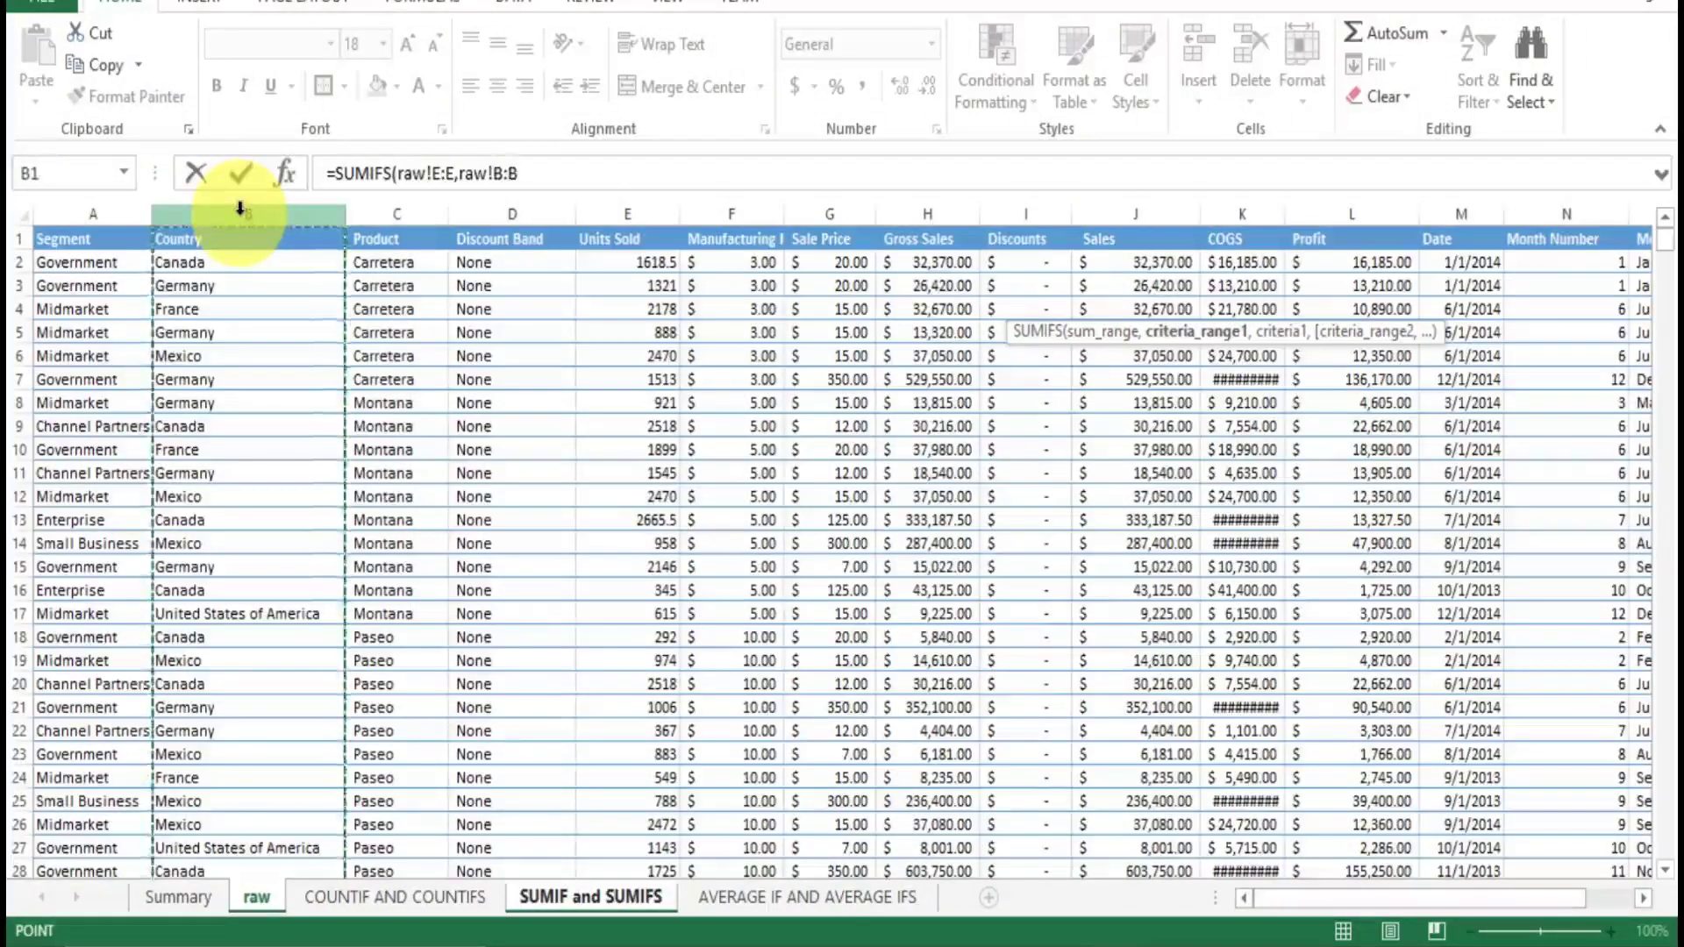
{"action": "type", "text": ","}
Add Canada in H2, raw!C:C and Carretera in I2 as criteria, and commit the formula
{"action": "left_click", "coordinate": [597, 896]}
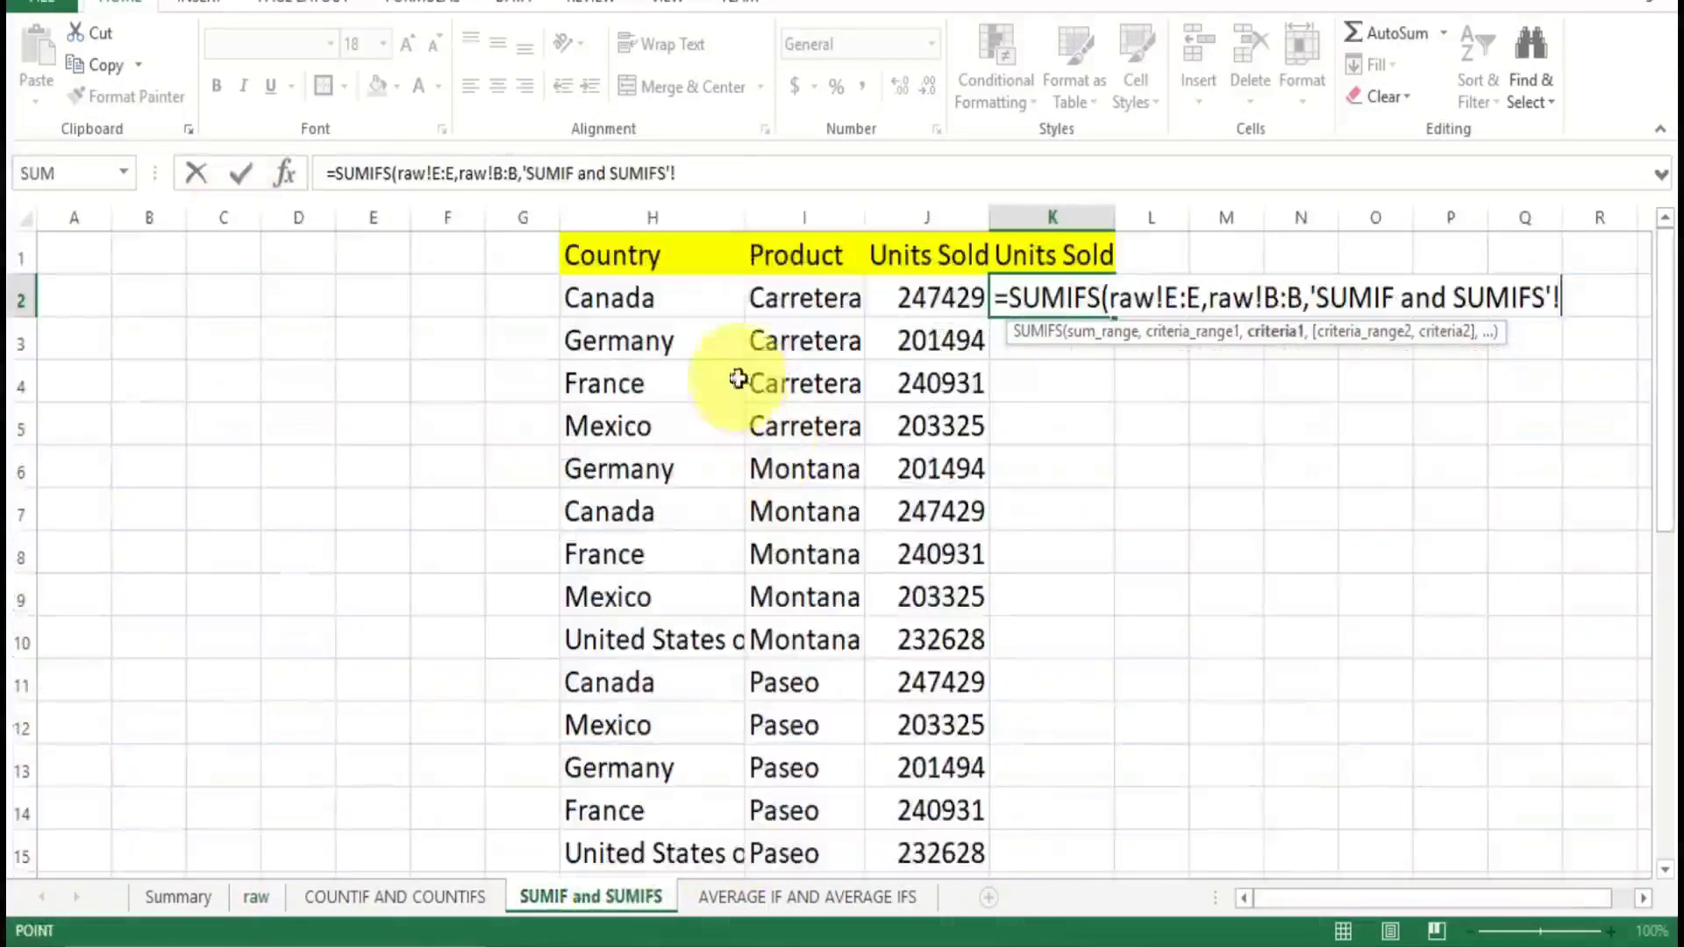
{"action": "left_click", "coordinate": [706, 299]}
{"action": "type", "text": ",raw!"}
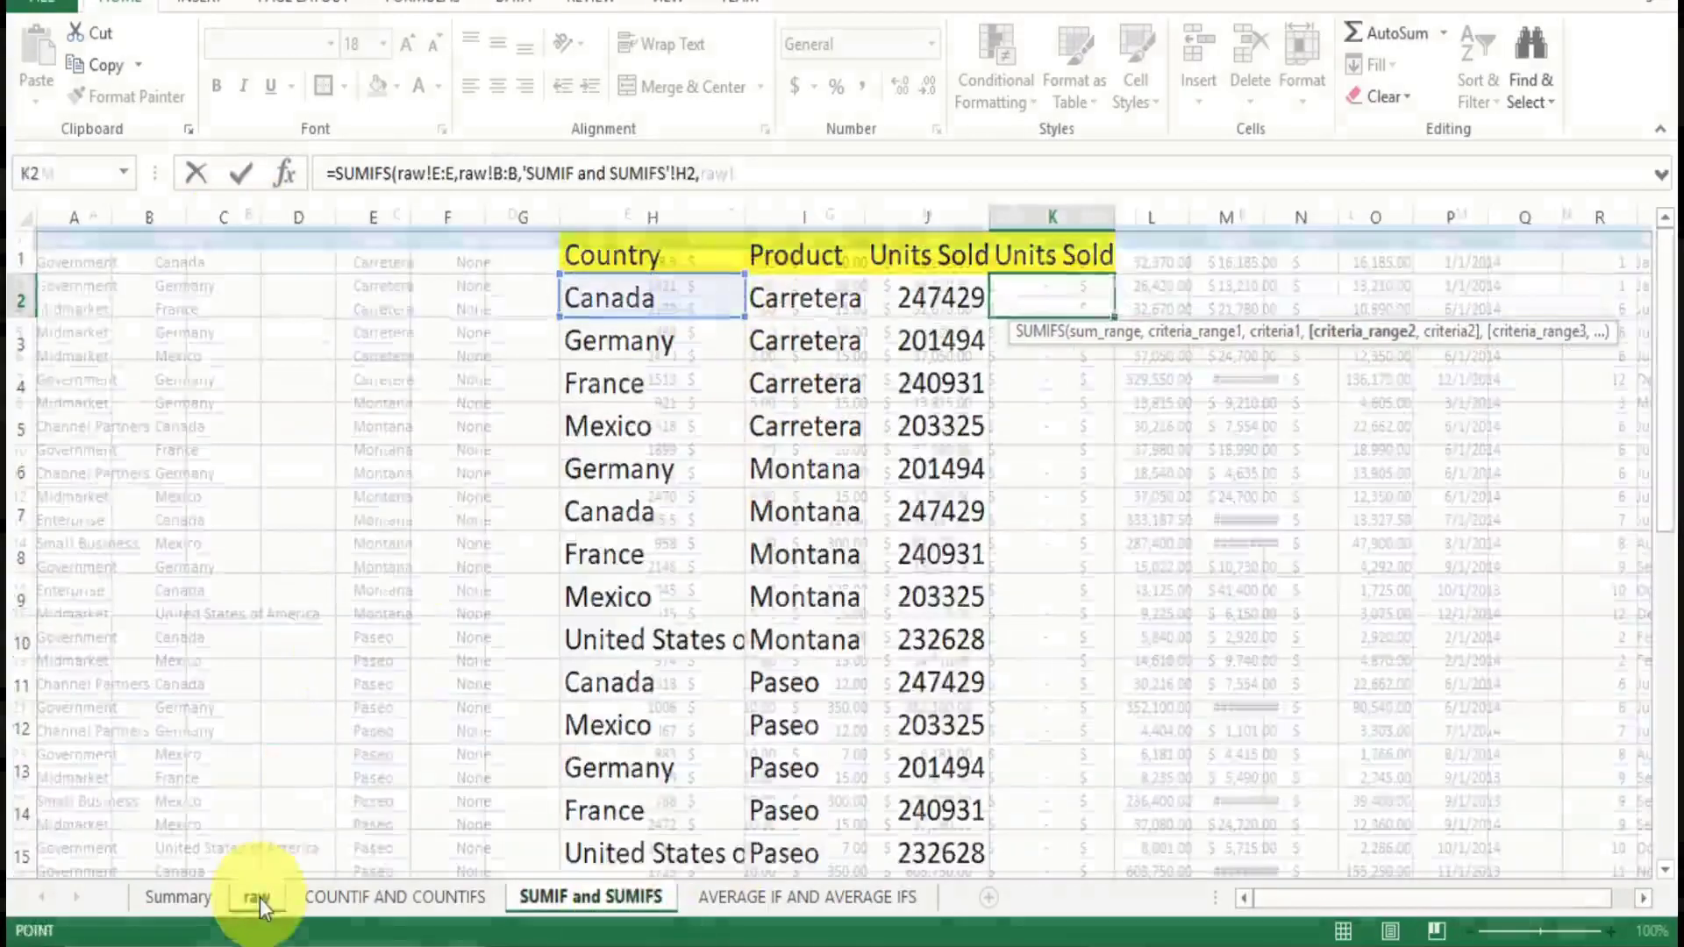
{"action": "left_click", "coordinate": [257, 896]}
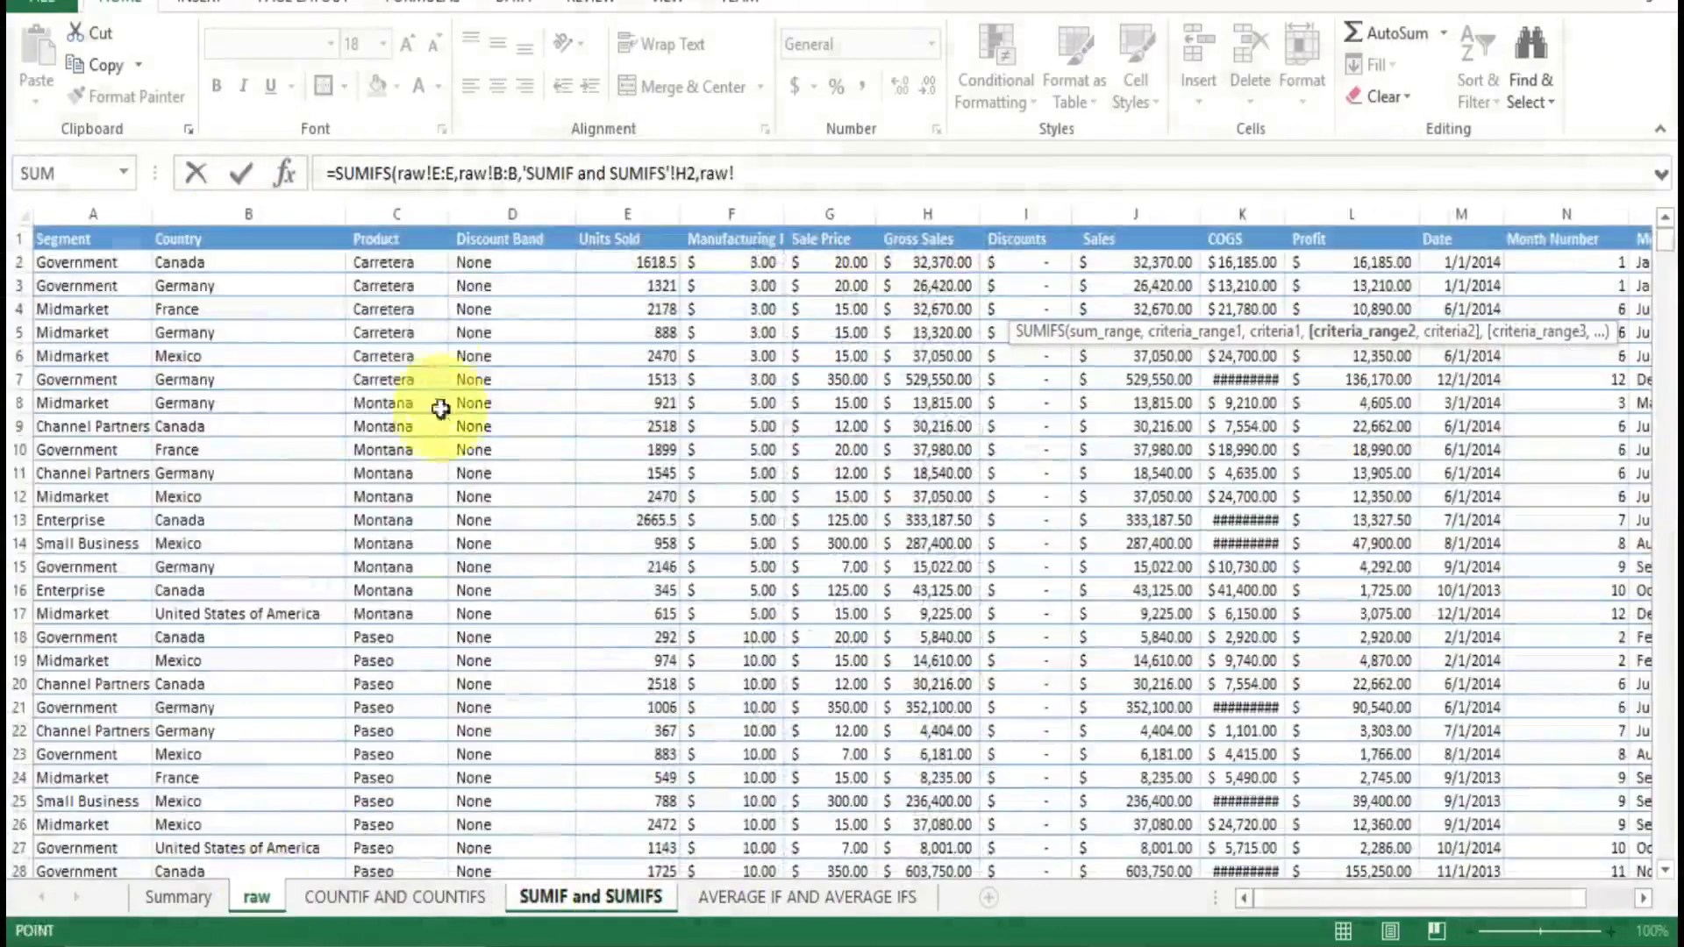
{"action": "left_click", "coordinate": [413, 216]}
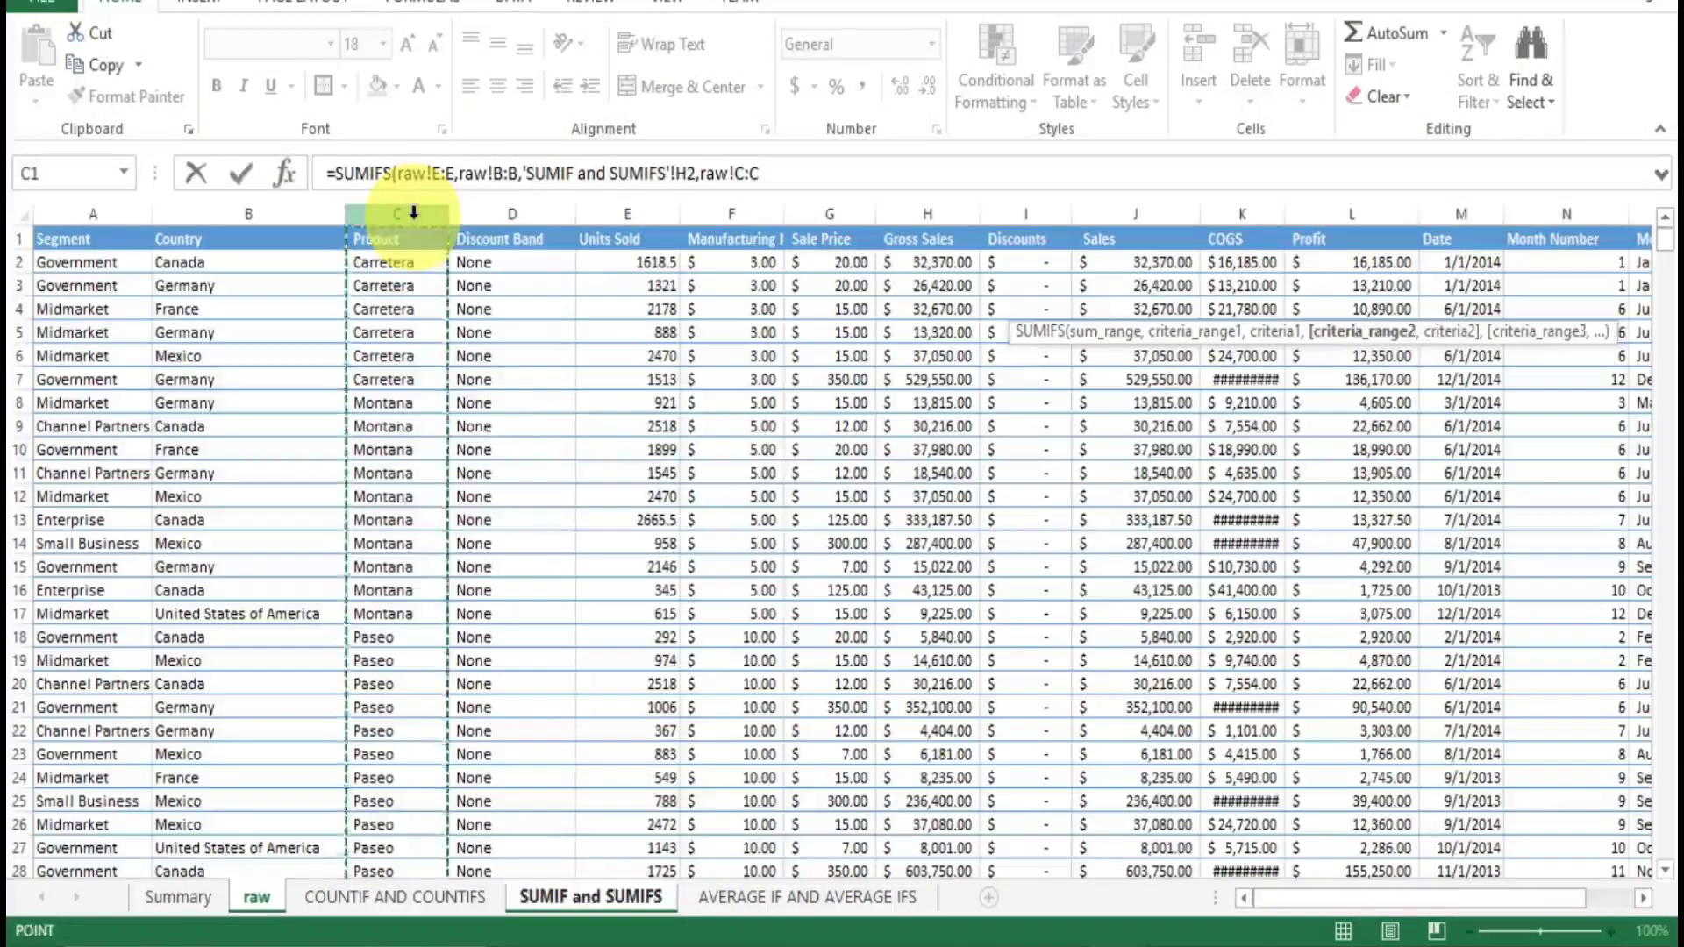
{"action": "type", "text": ","}
{"action": "left_click", "coordinate": [567, 897]}
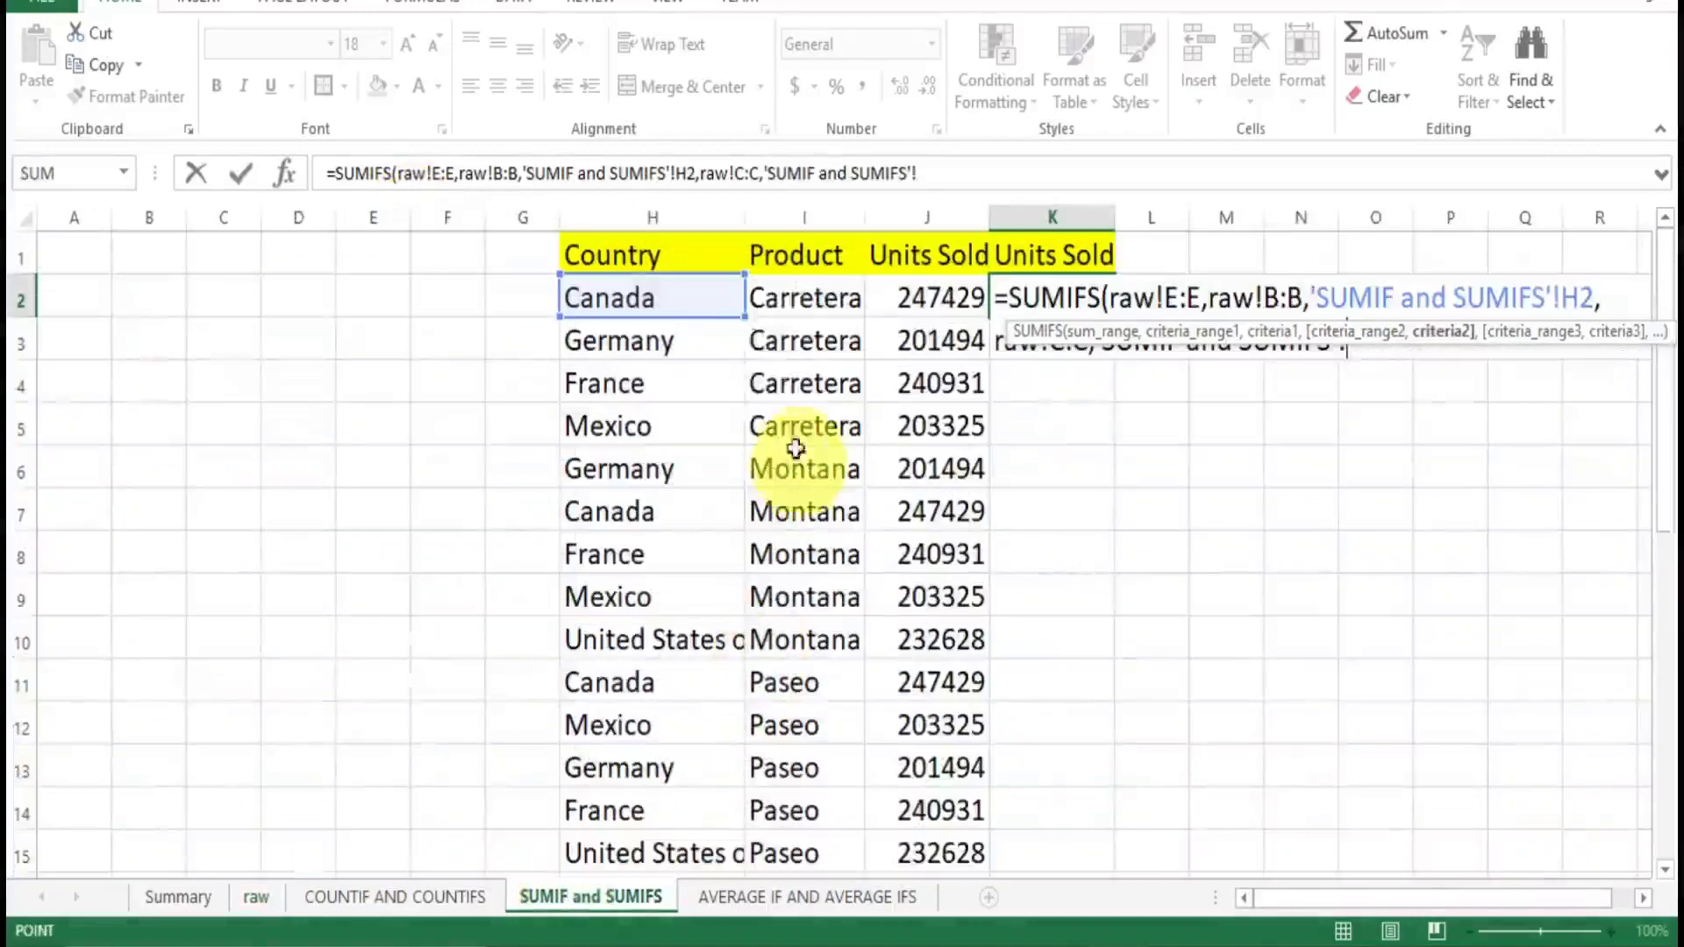
{"action": "left_click", "coordinate": [788, 302]}
{"action": "key", "text": "Return"}
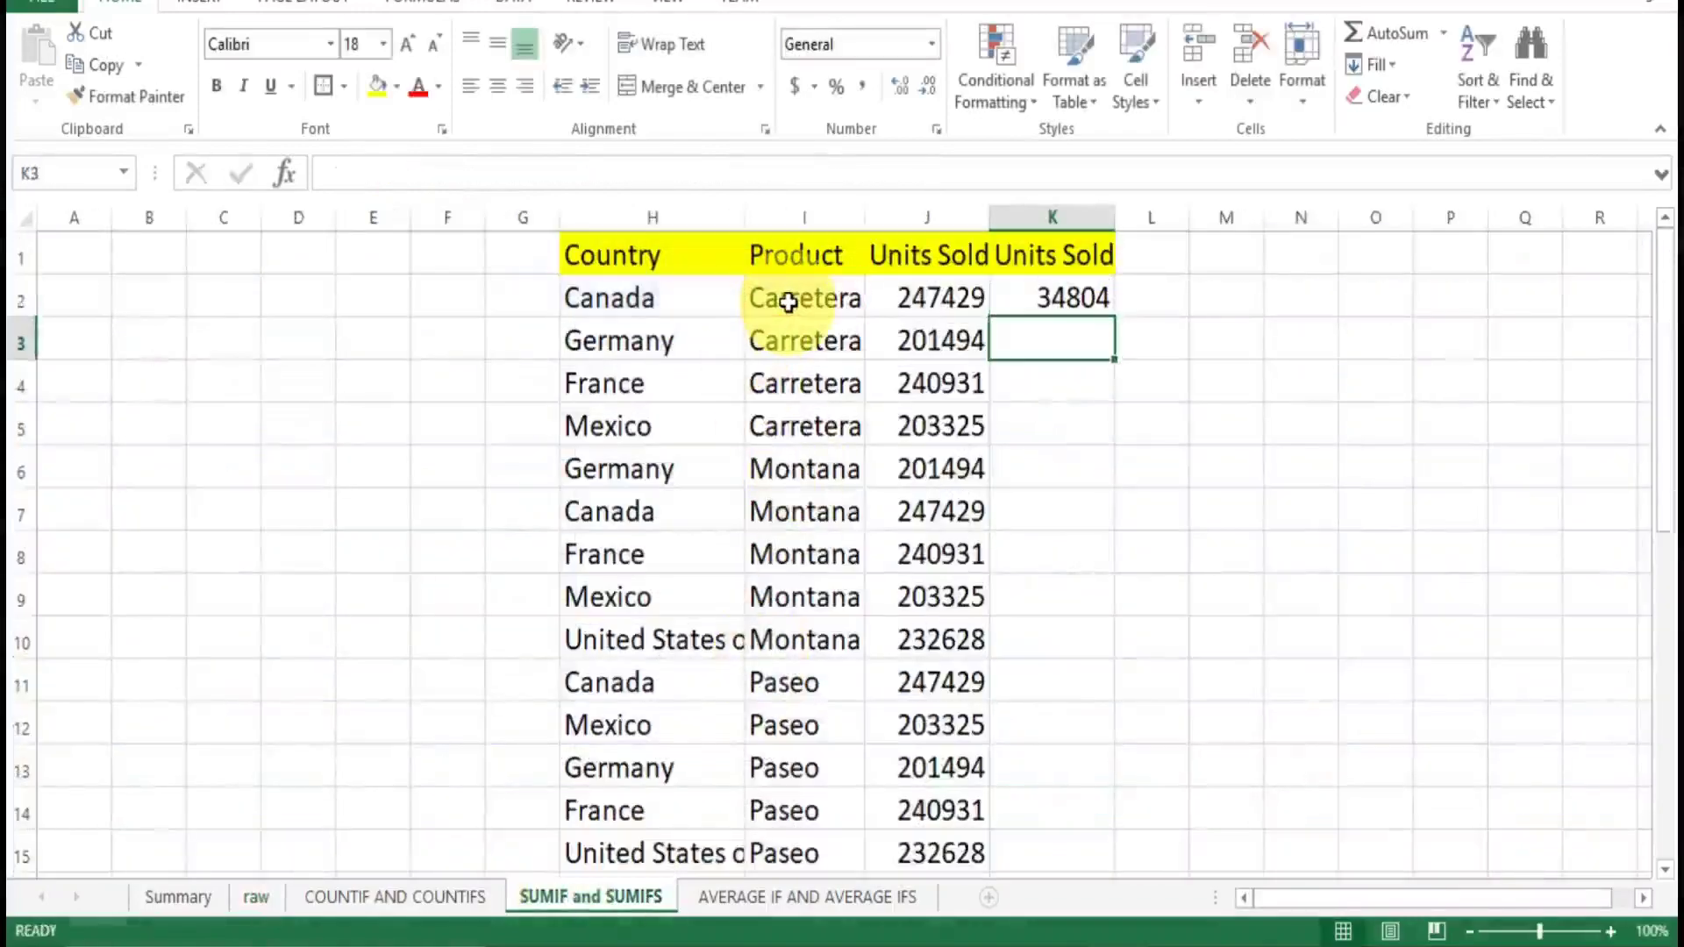
Copy the SUMIFS formula from K2 down to row 31 with the fill handle
{"action": "key", "text": "Up"}
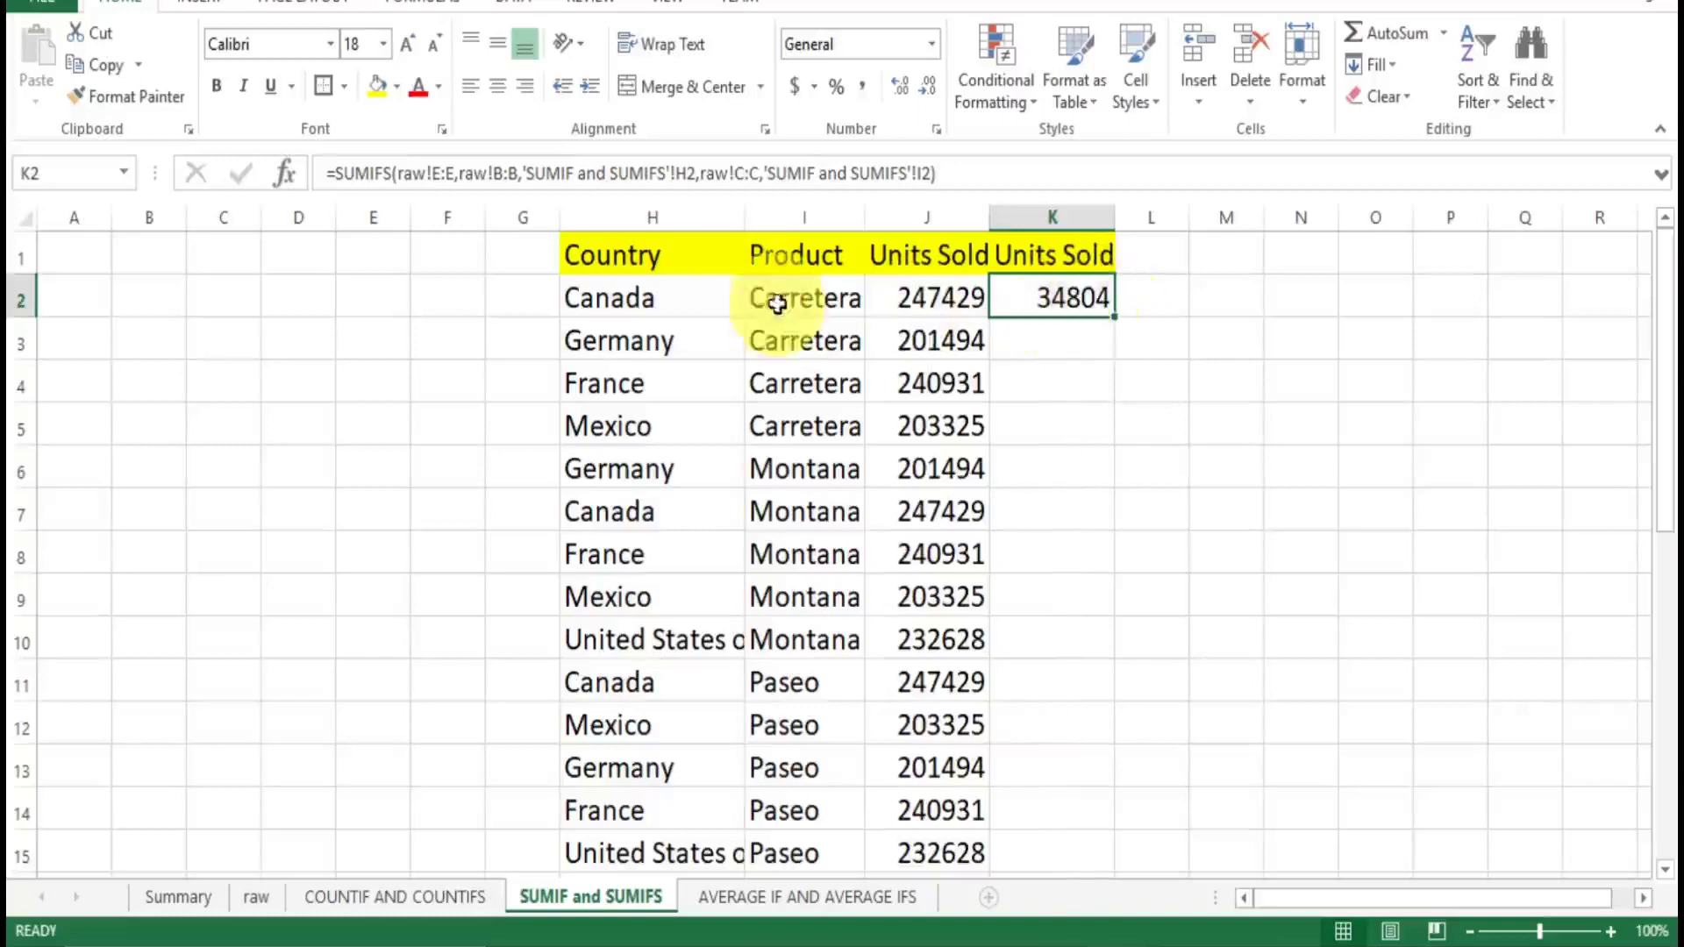
{"action": "left_click", "coordinate": [816, 300]}
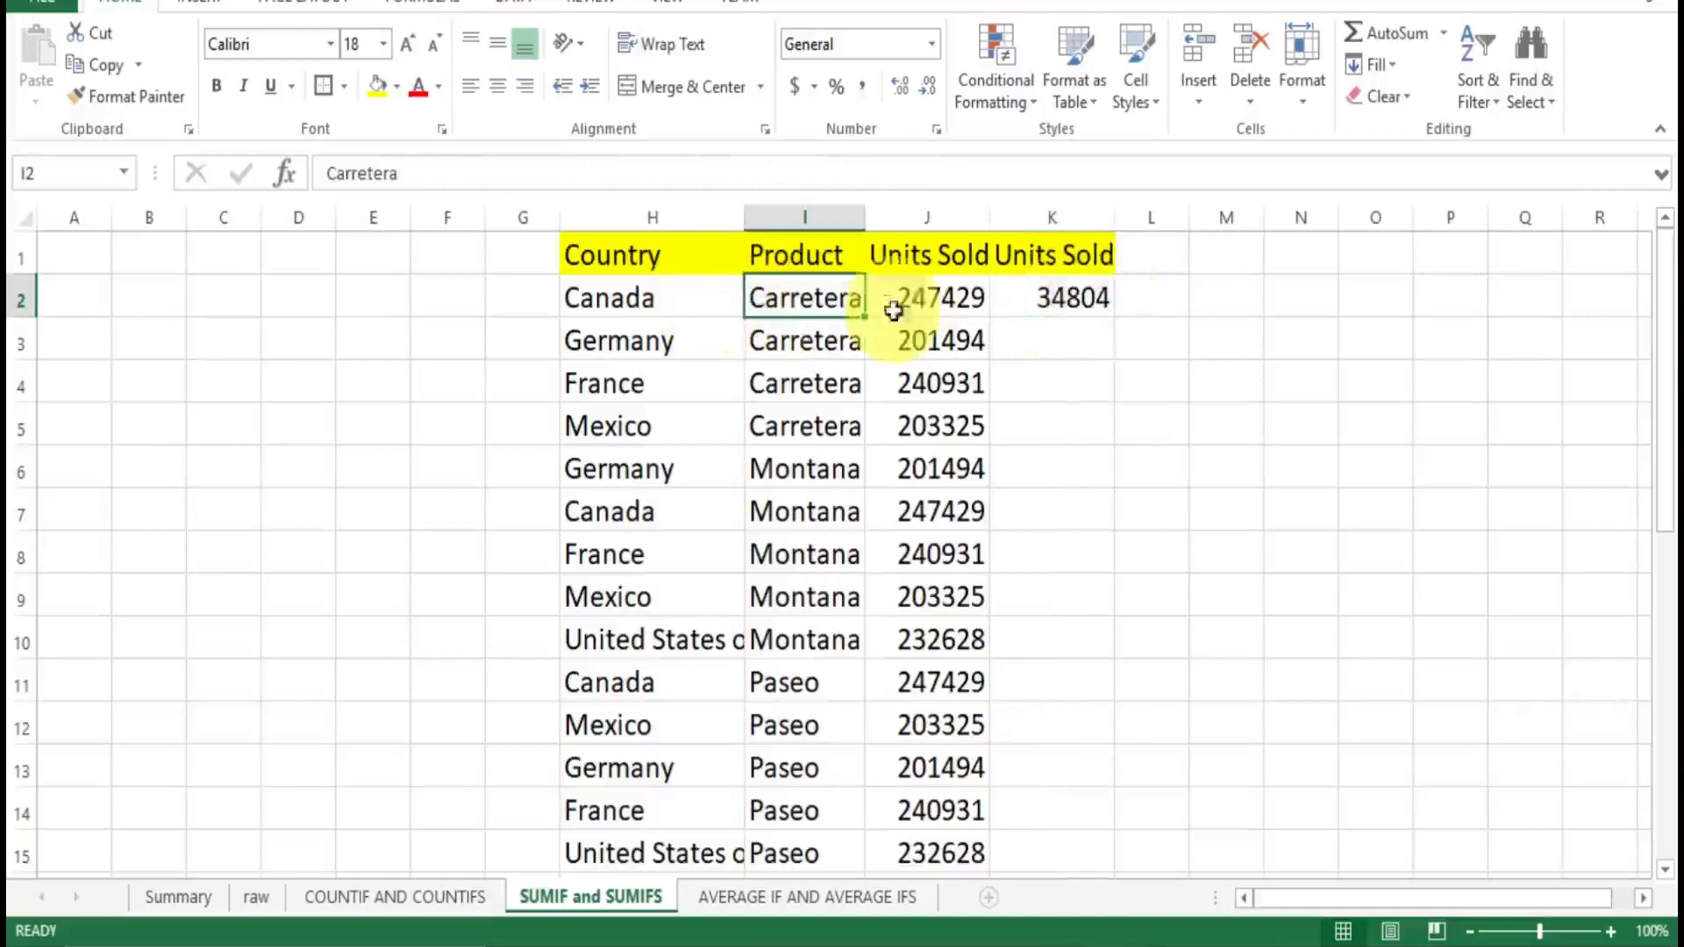
{"action": "left_click", "coordinate": [1059, 301]}
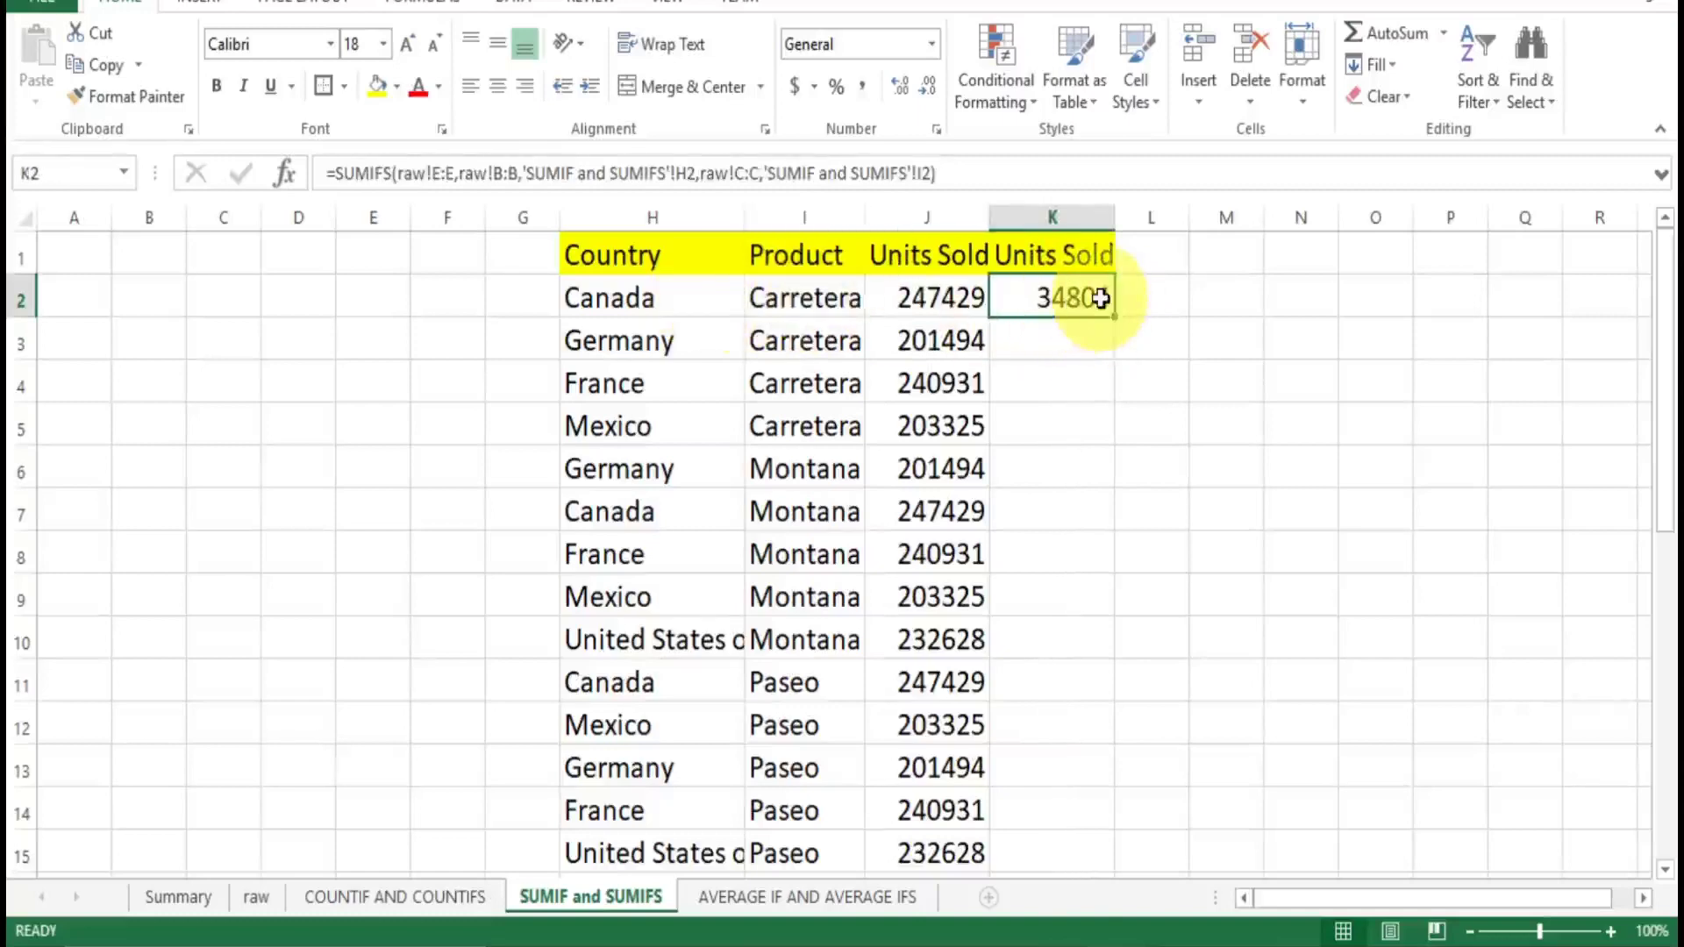
{"action": "double_click", "coordinate": [1101, 299]}
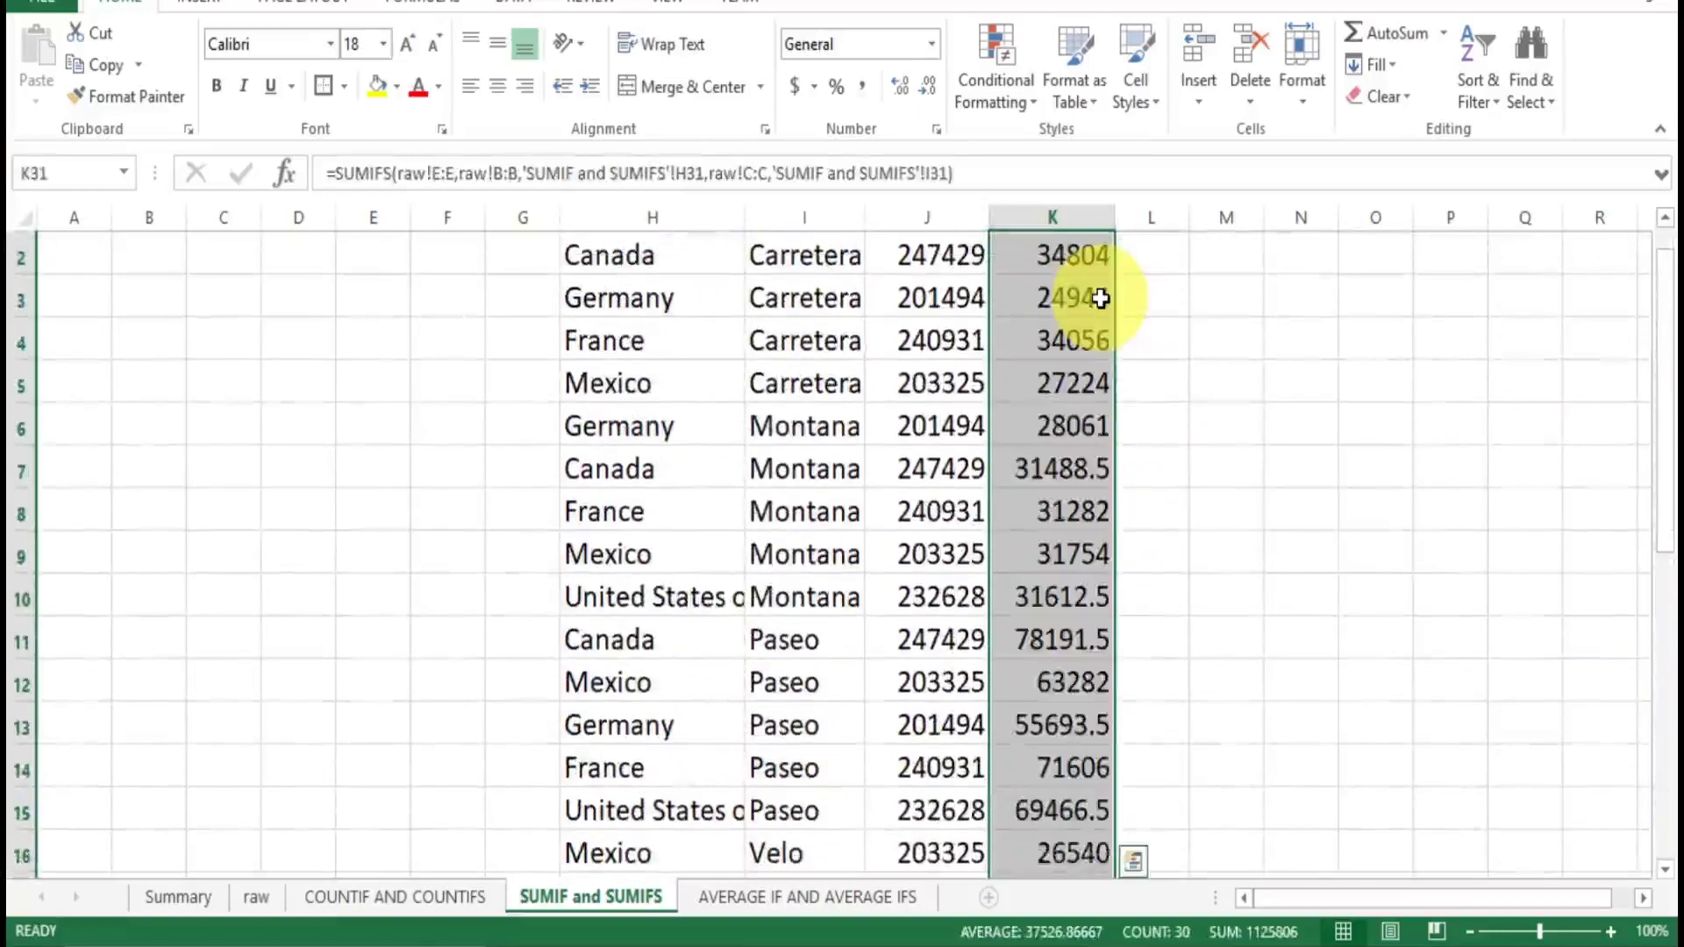
{"action": "scroll", "coordinate": [1102, 299], "scroll_direction": "up", "scroll_amount": 1}
{"action": "left_click", "coordinate": [1096, 296]}
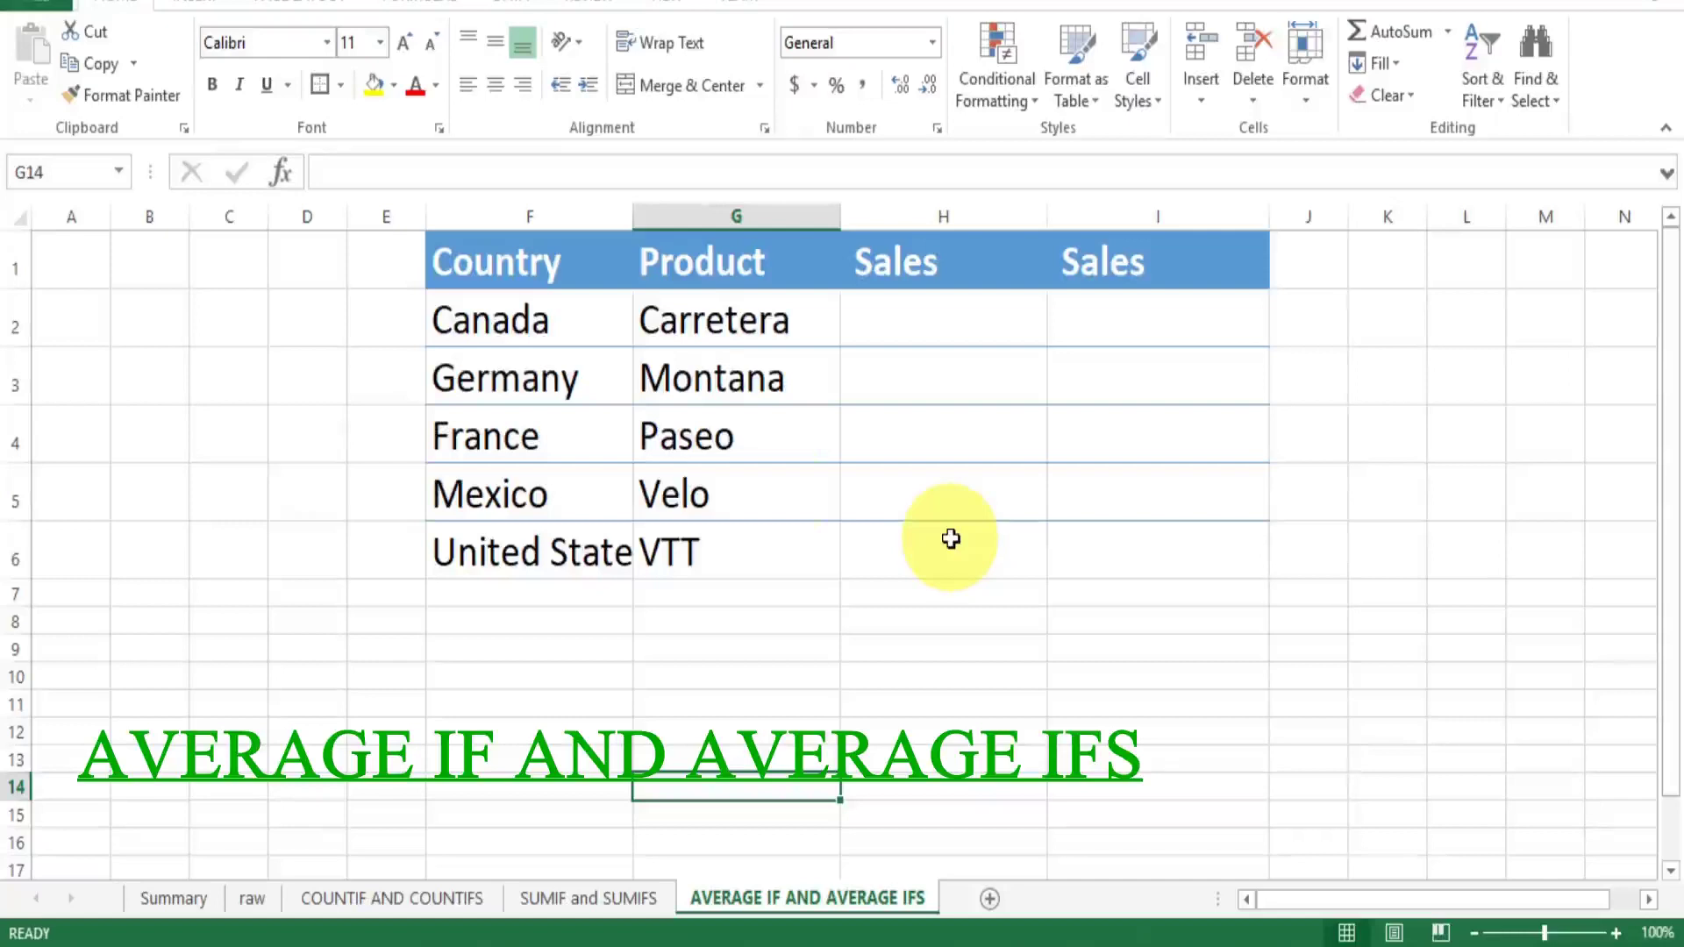
{"action": "left_click_drag", "start_coordinate": [526, 215], "coordinate": [659, 269]}
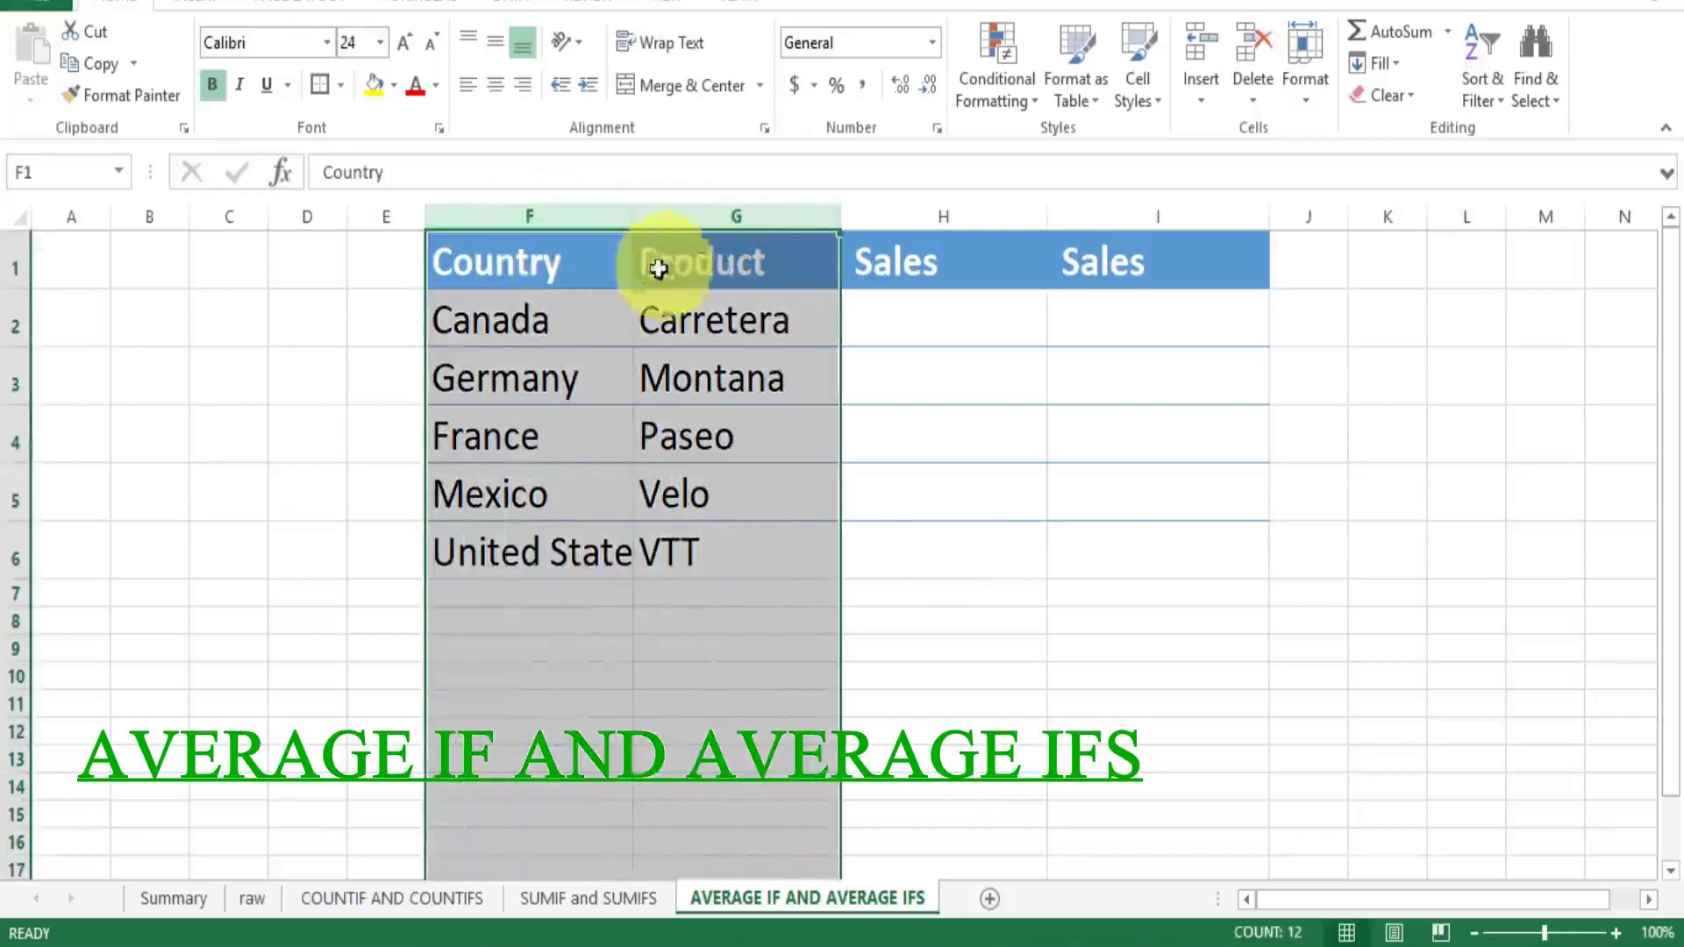
{"action": "left_click", "coordinate": [576, 263]}
{"action": "left_click", "coordinate": [725, 263]}
{"action": "left_click", "coordinate": [932, 282]}
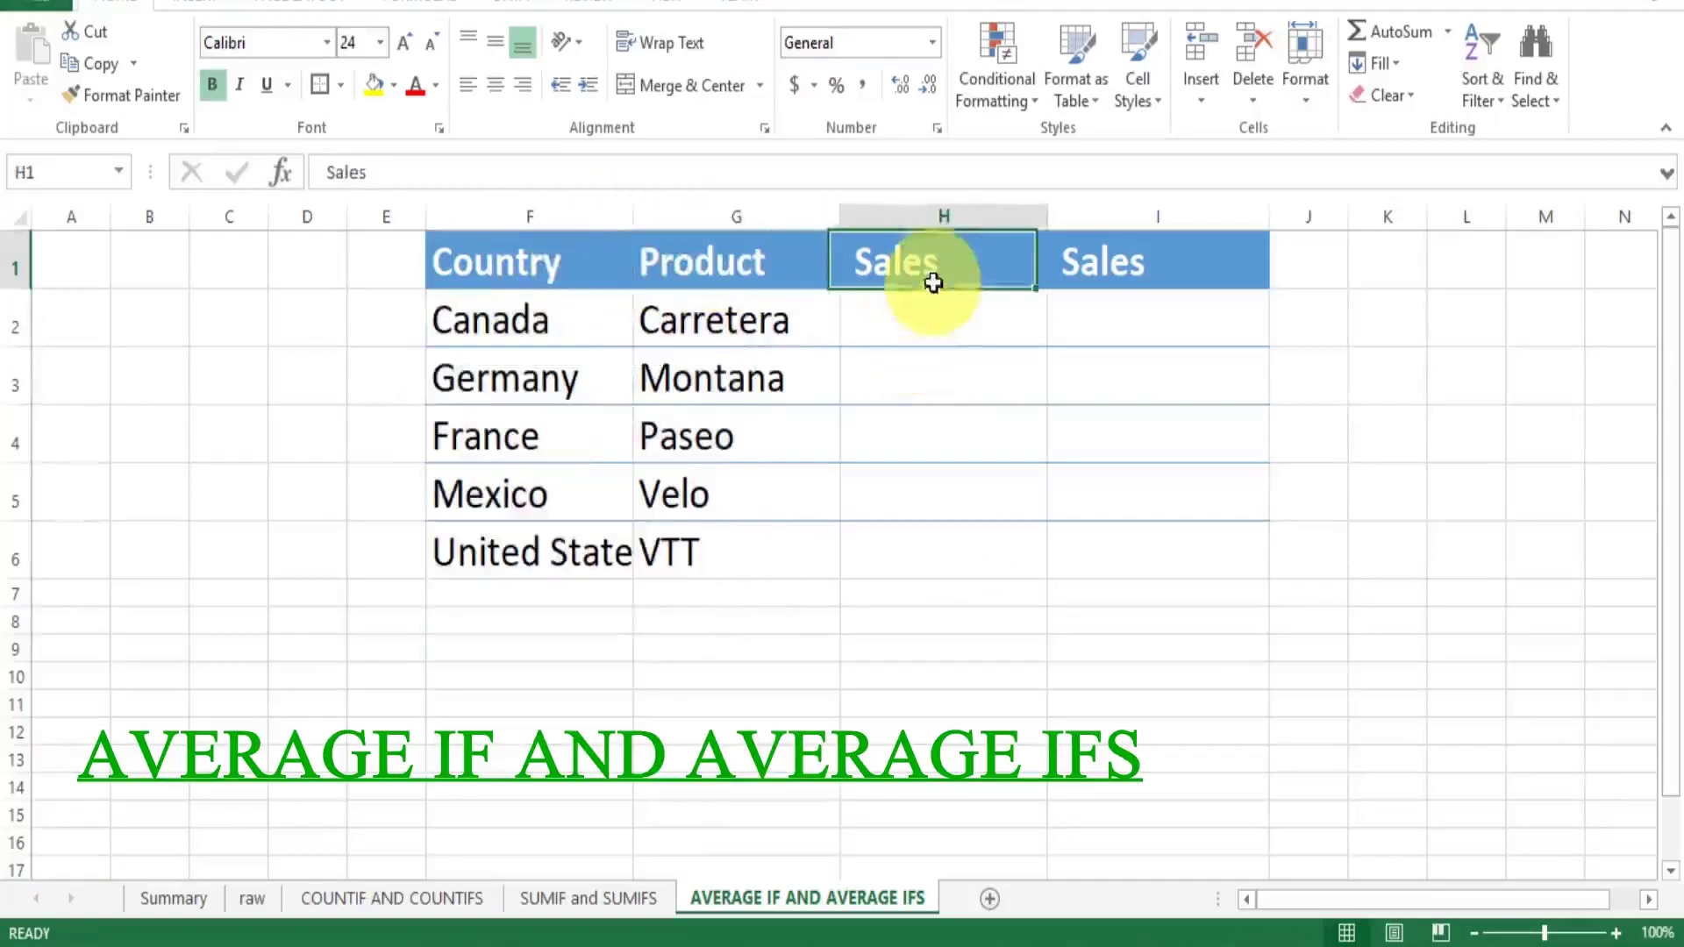
{"action": "left_click", "coordinate": [1134, 281]}
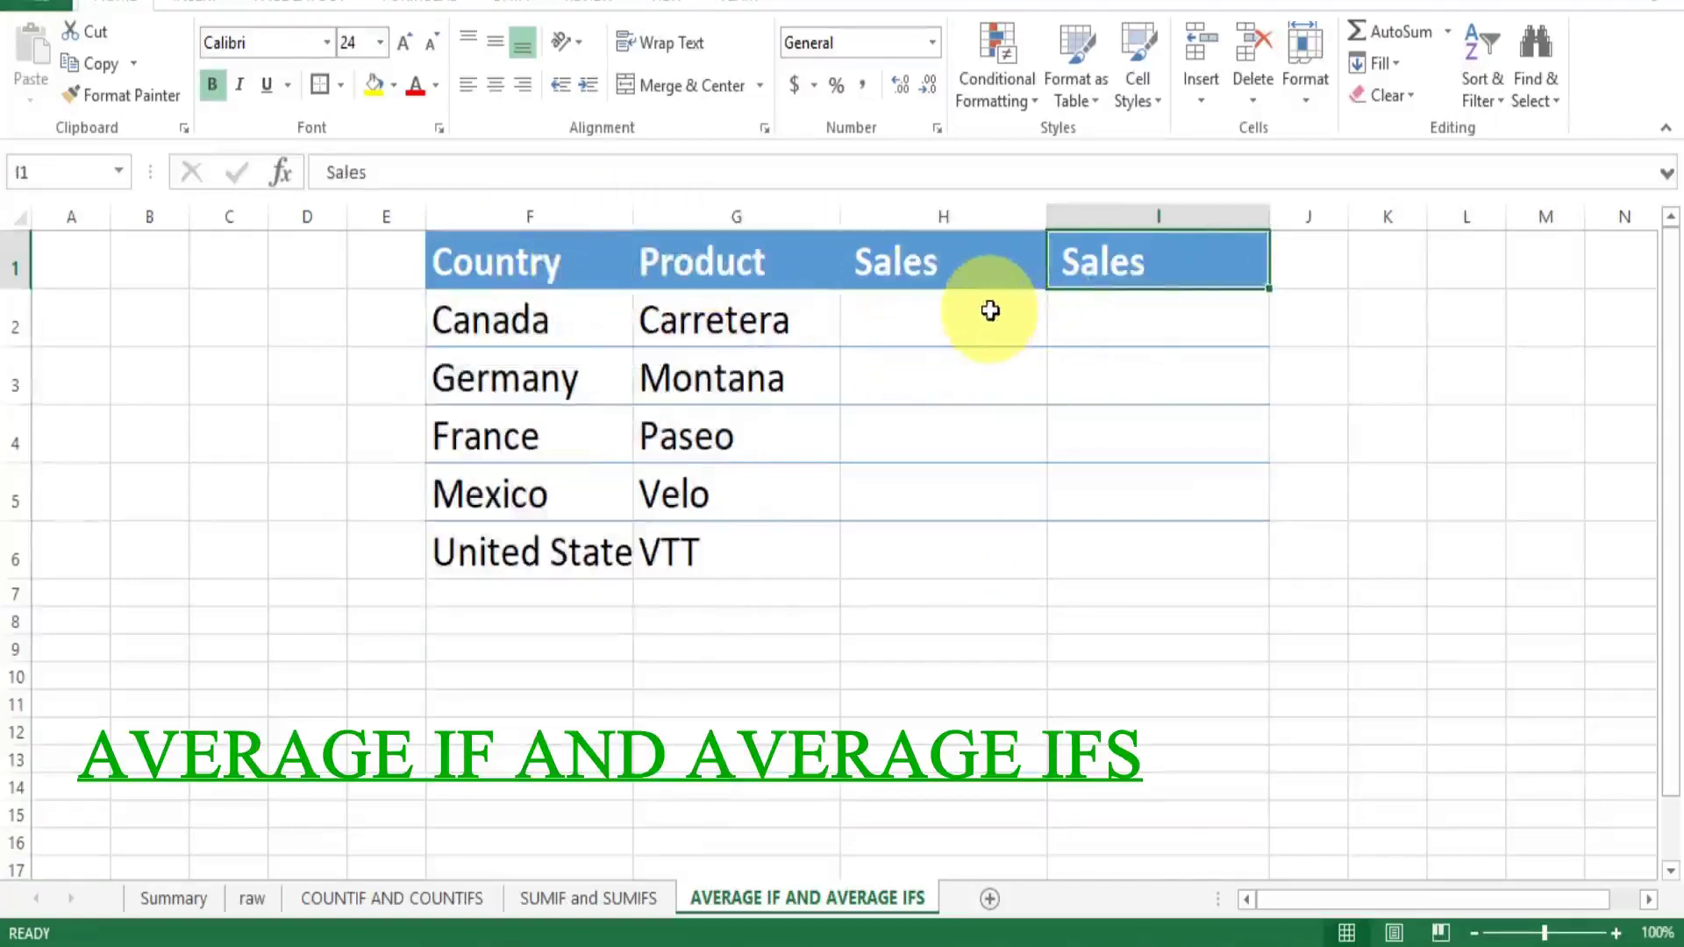
{"action": "left_click", "coordinate": [571, 218]}
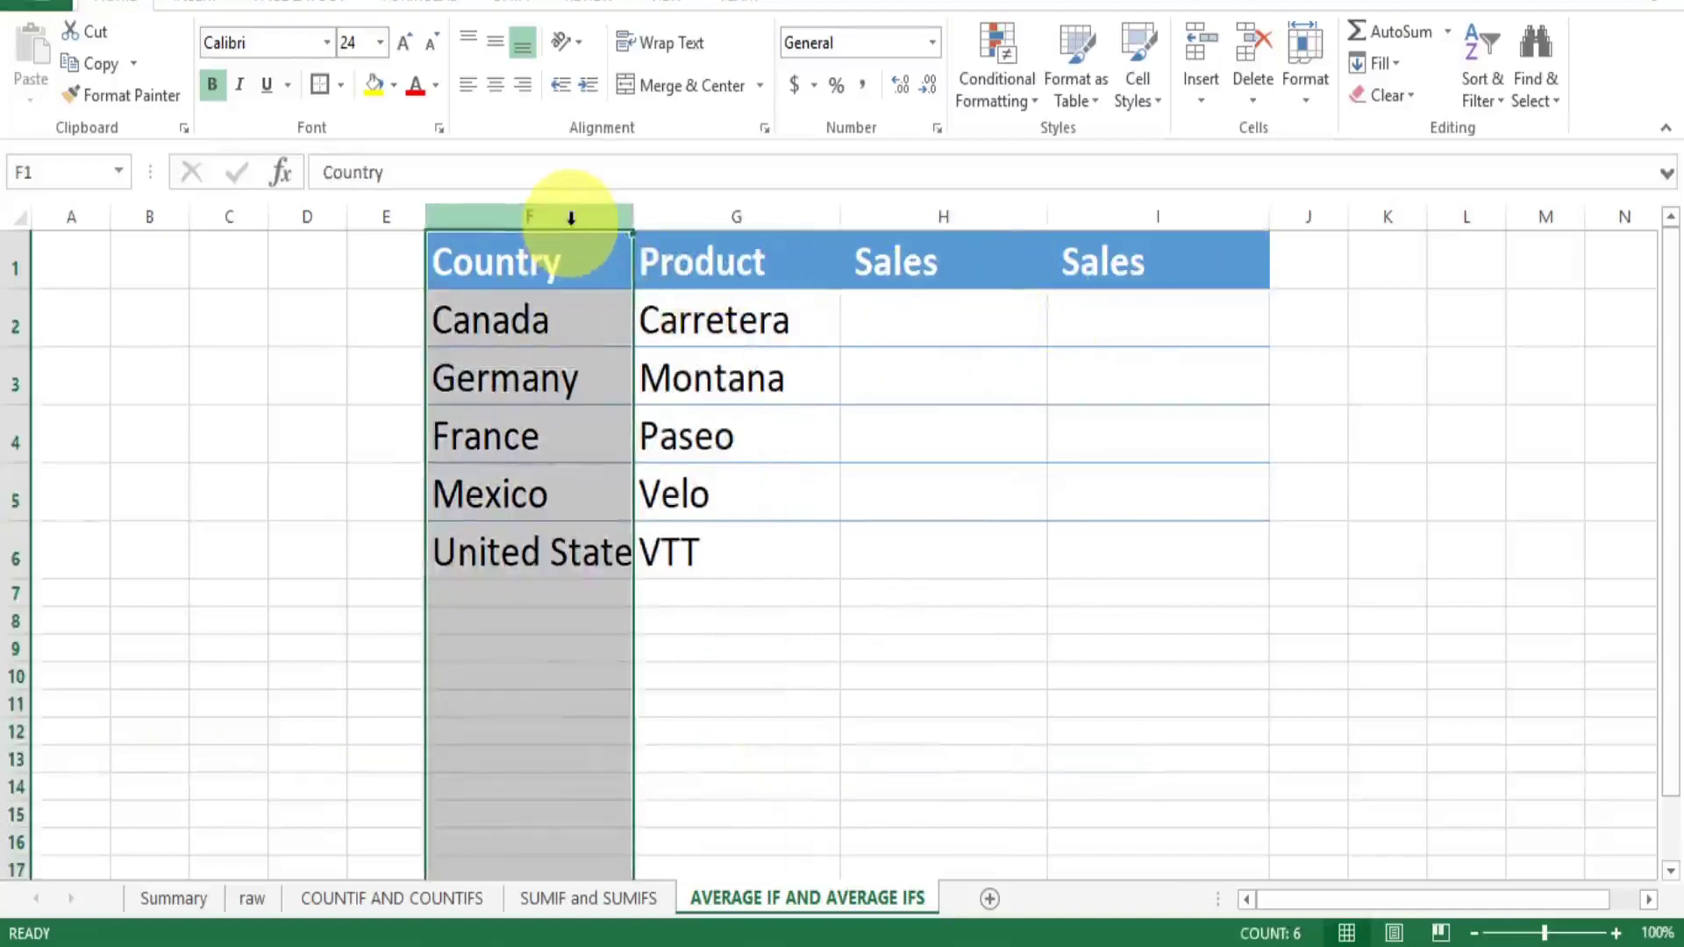
{"action": "left_click", "coordinate": [894, 215]}
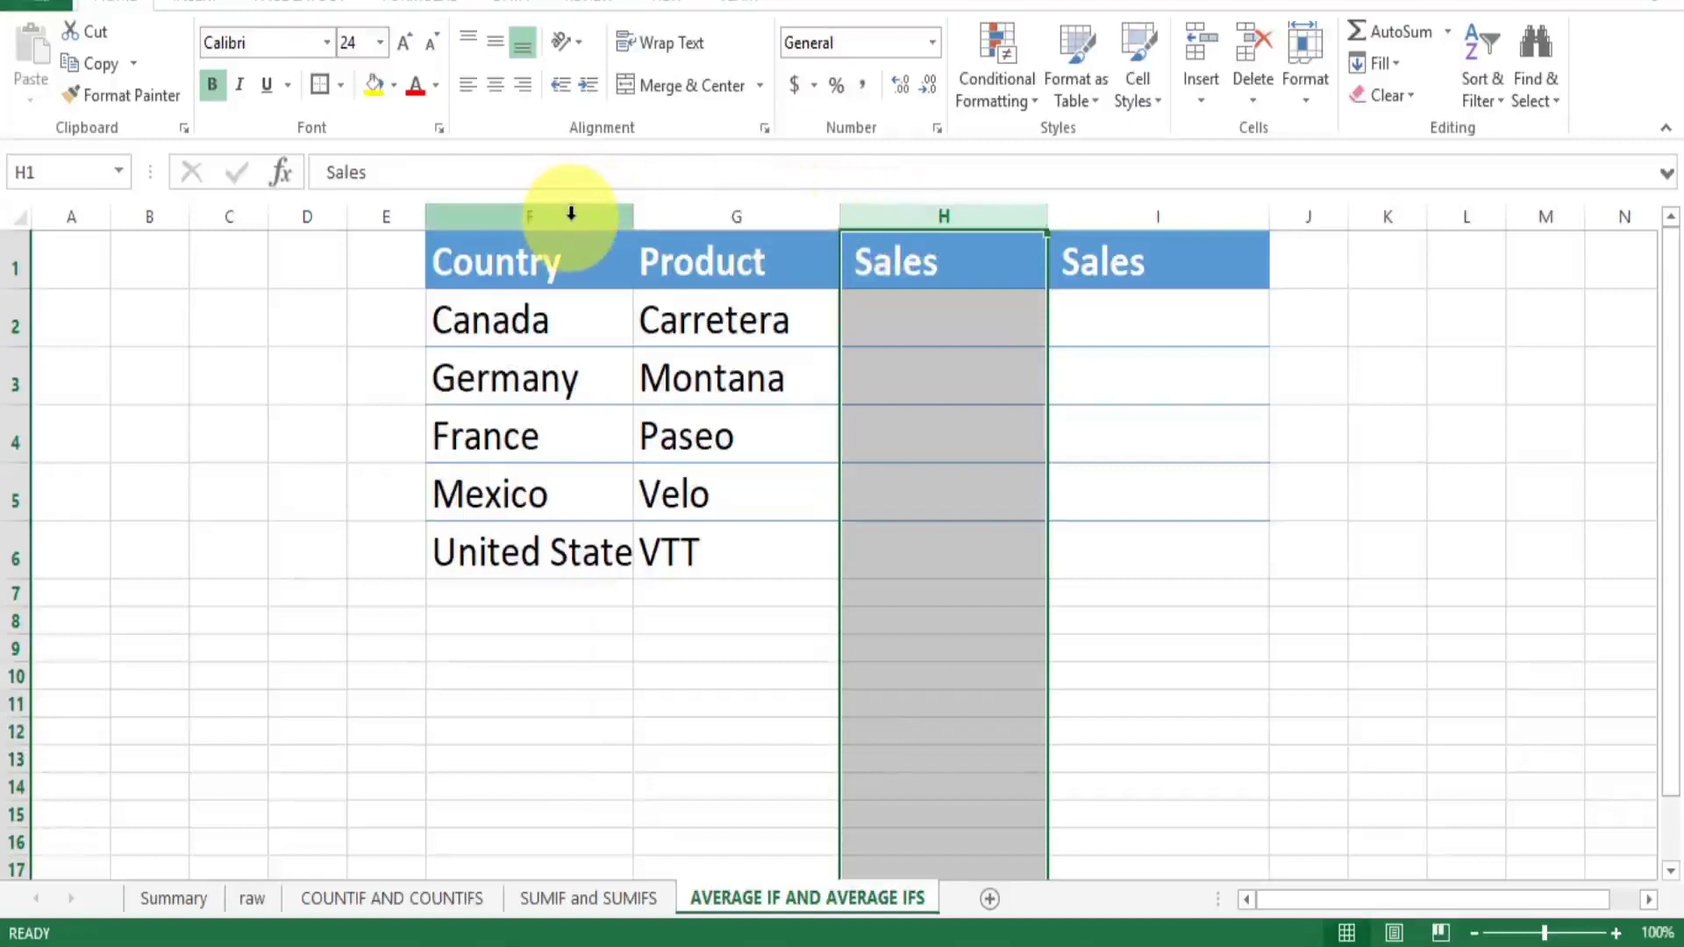
{"action": "left_click_drag", "start_coordinate": [571, 213], "coordinate": [702, 233]}
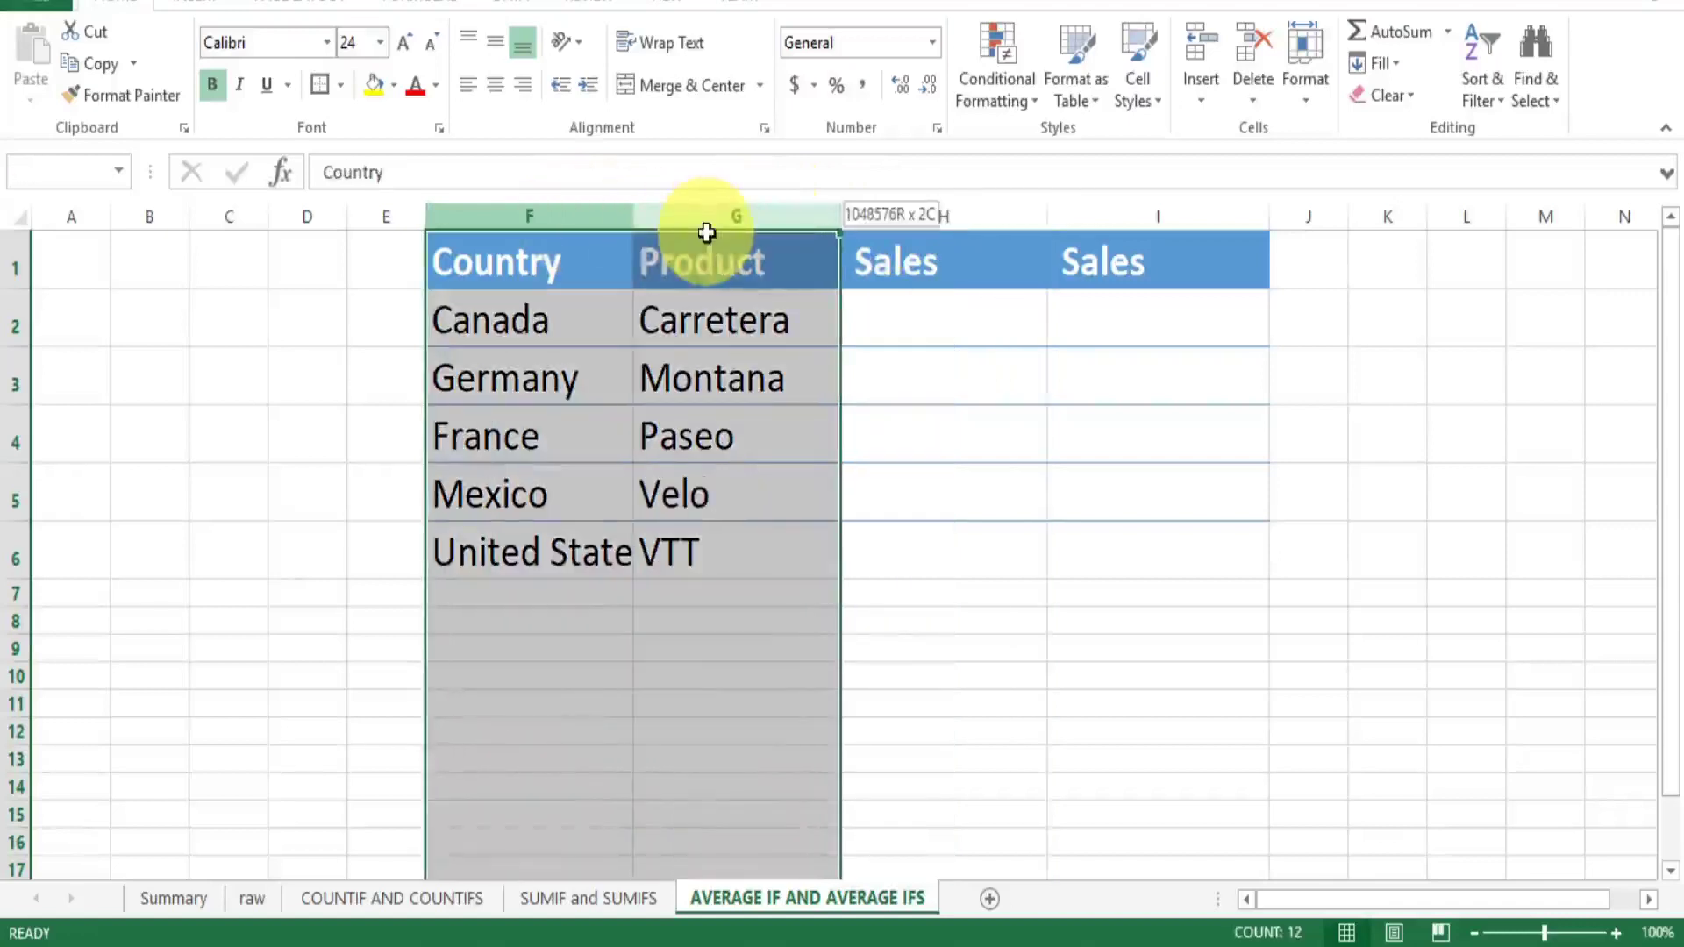
{"action": "left_click", "coordinate": [1120, 221]}
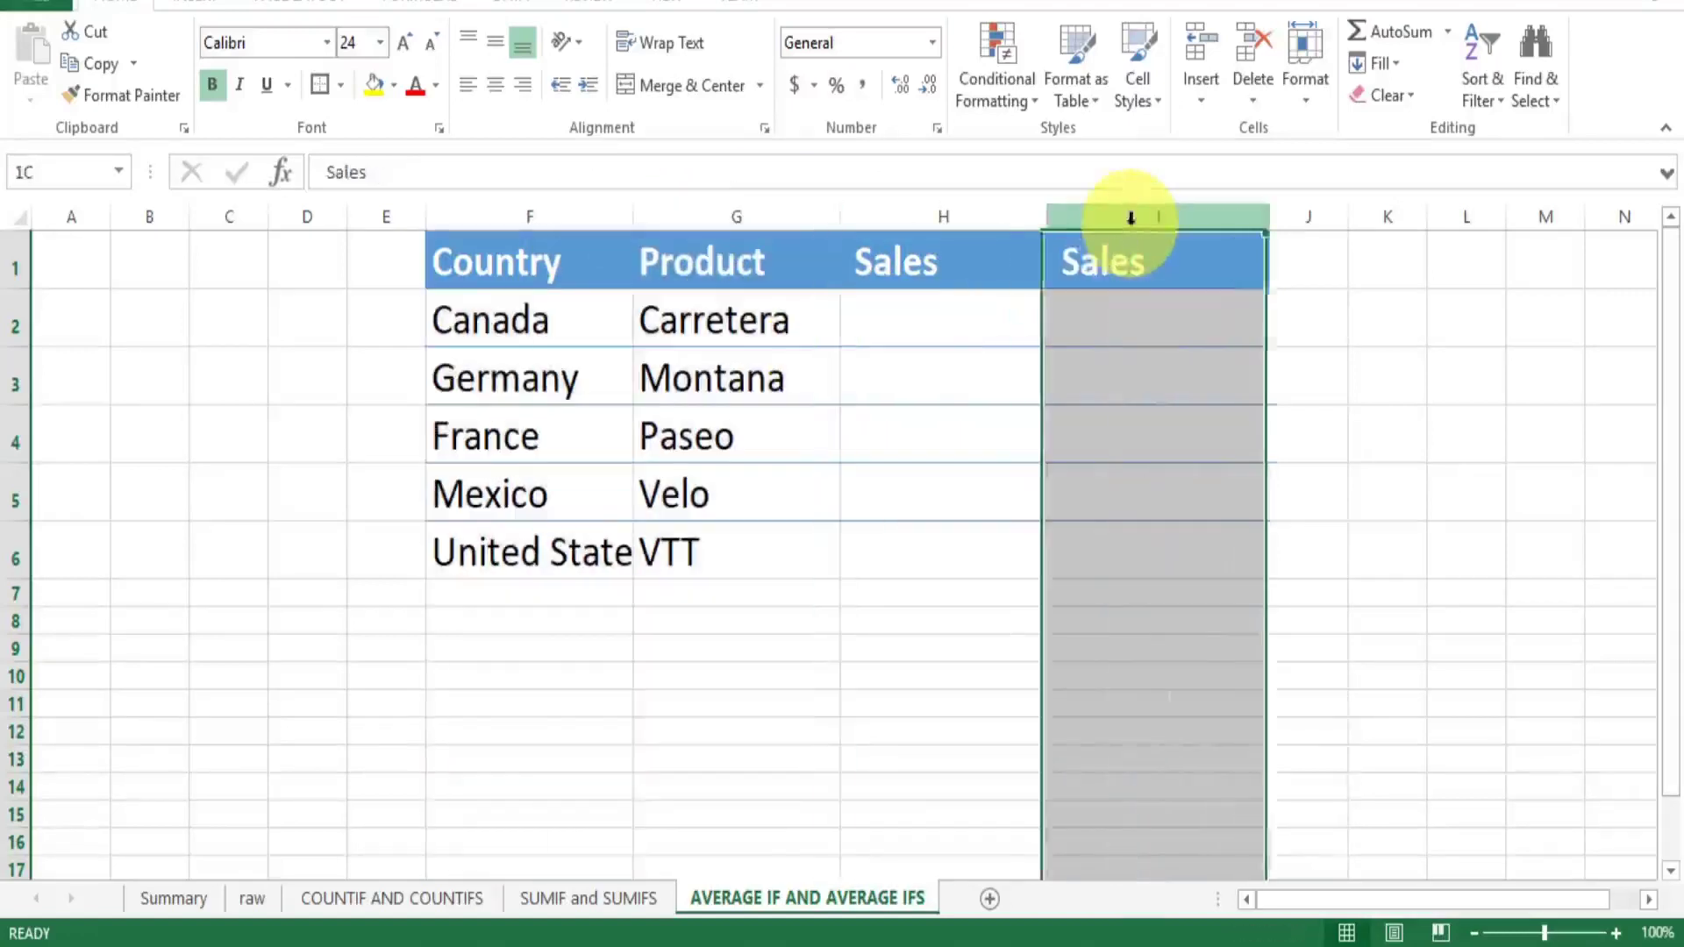
Build =AVERAGEIF(raw!B:B, F2, raw!J:J) in H2 to average Canada's raw Sales
{"action": "left_click", "coordinate": [970, 324]}
{"action": "type", "text": "=AVE"}
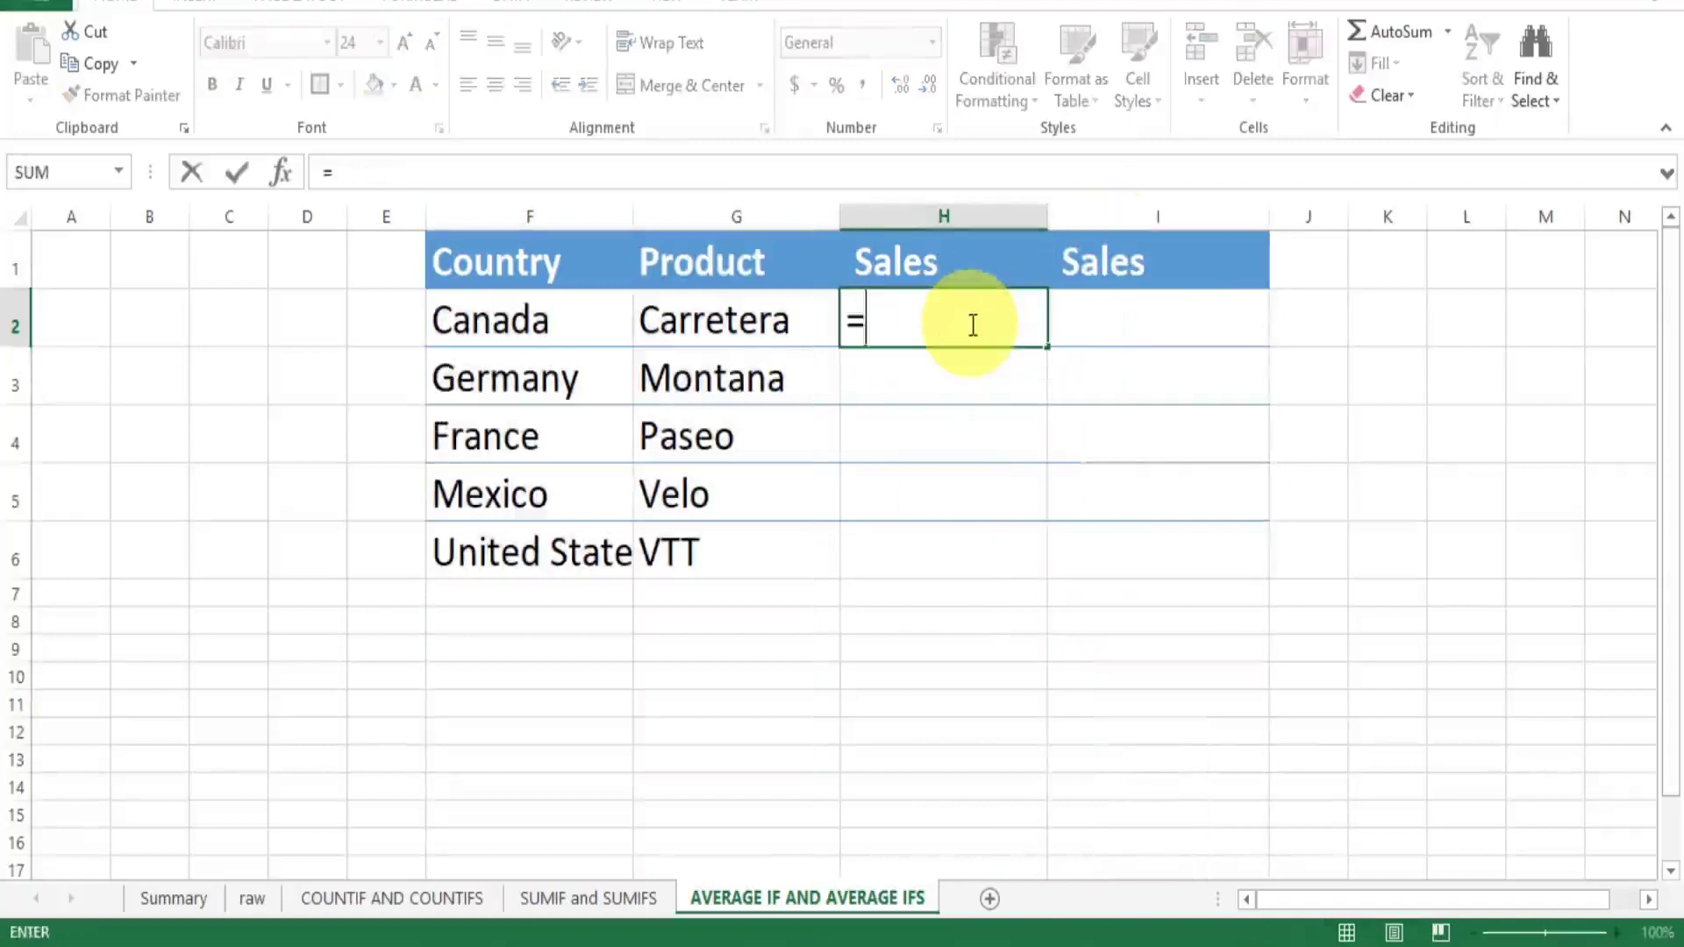
{"action": "key", "text": "Down"}
{"action": "key", "text": "Down"}
{"action": "key", "text": "Down"}
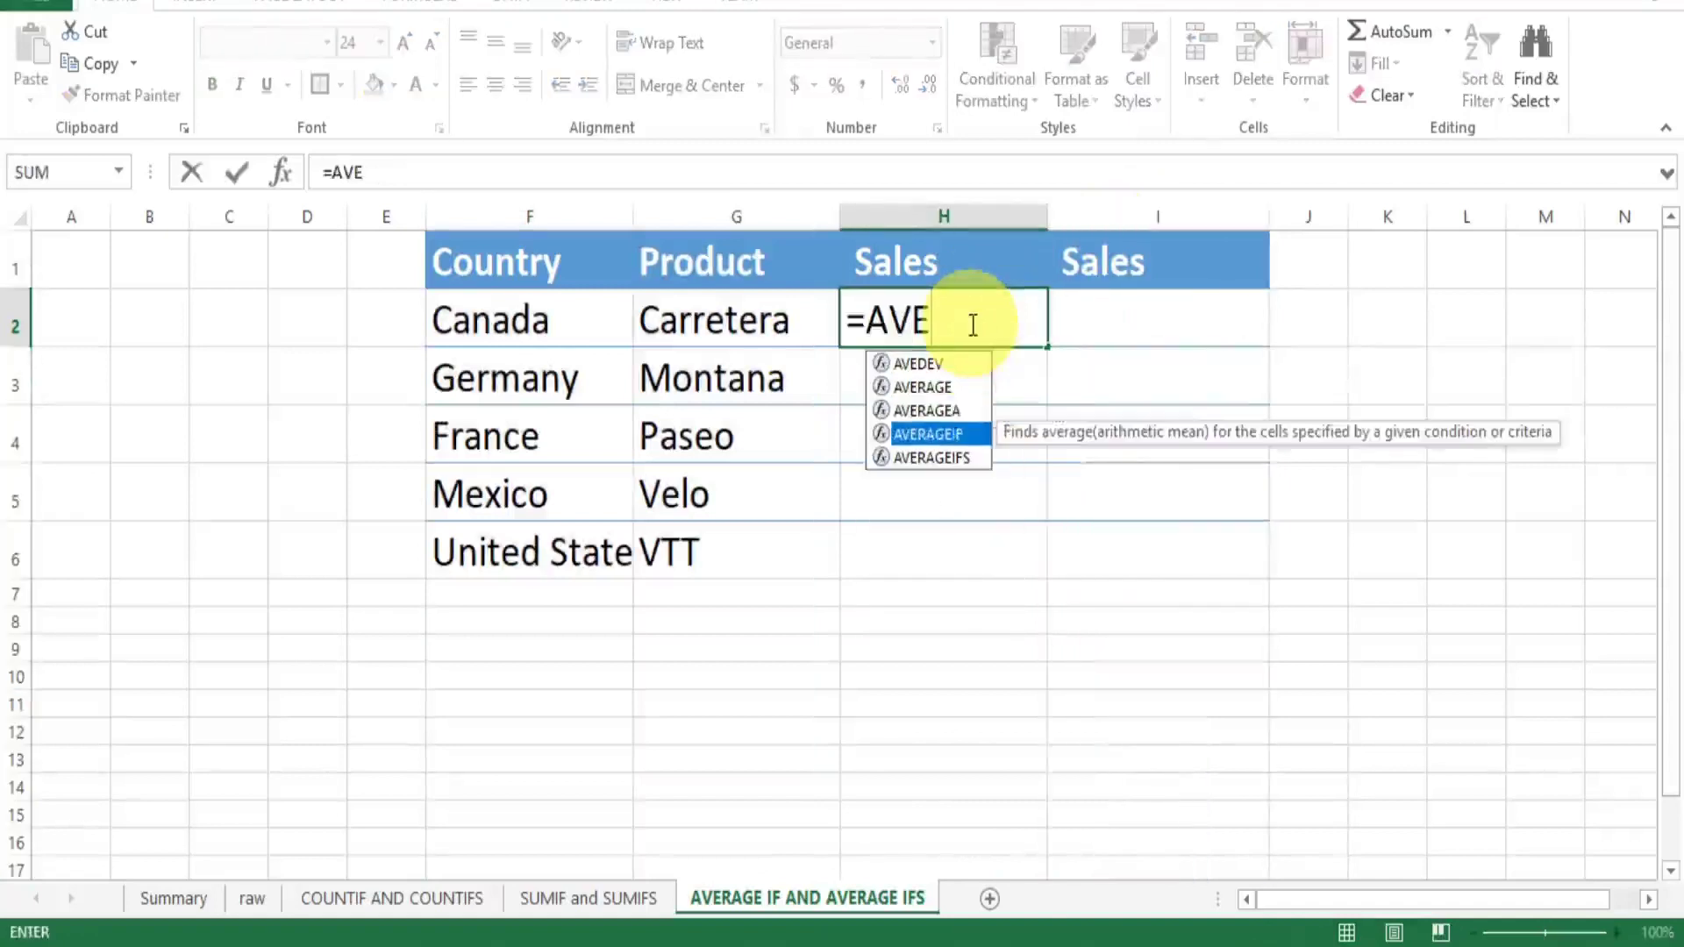
{"action": "key", "text": "Tab"}
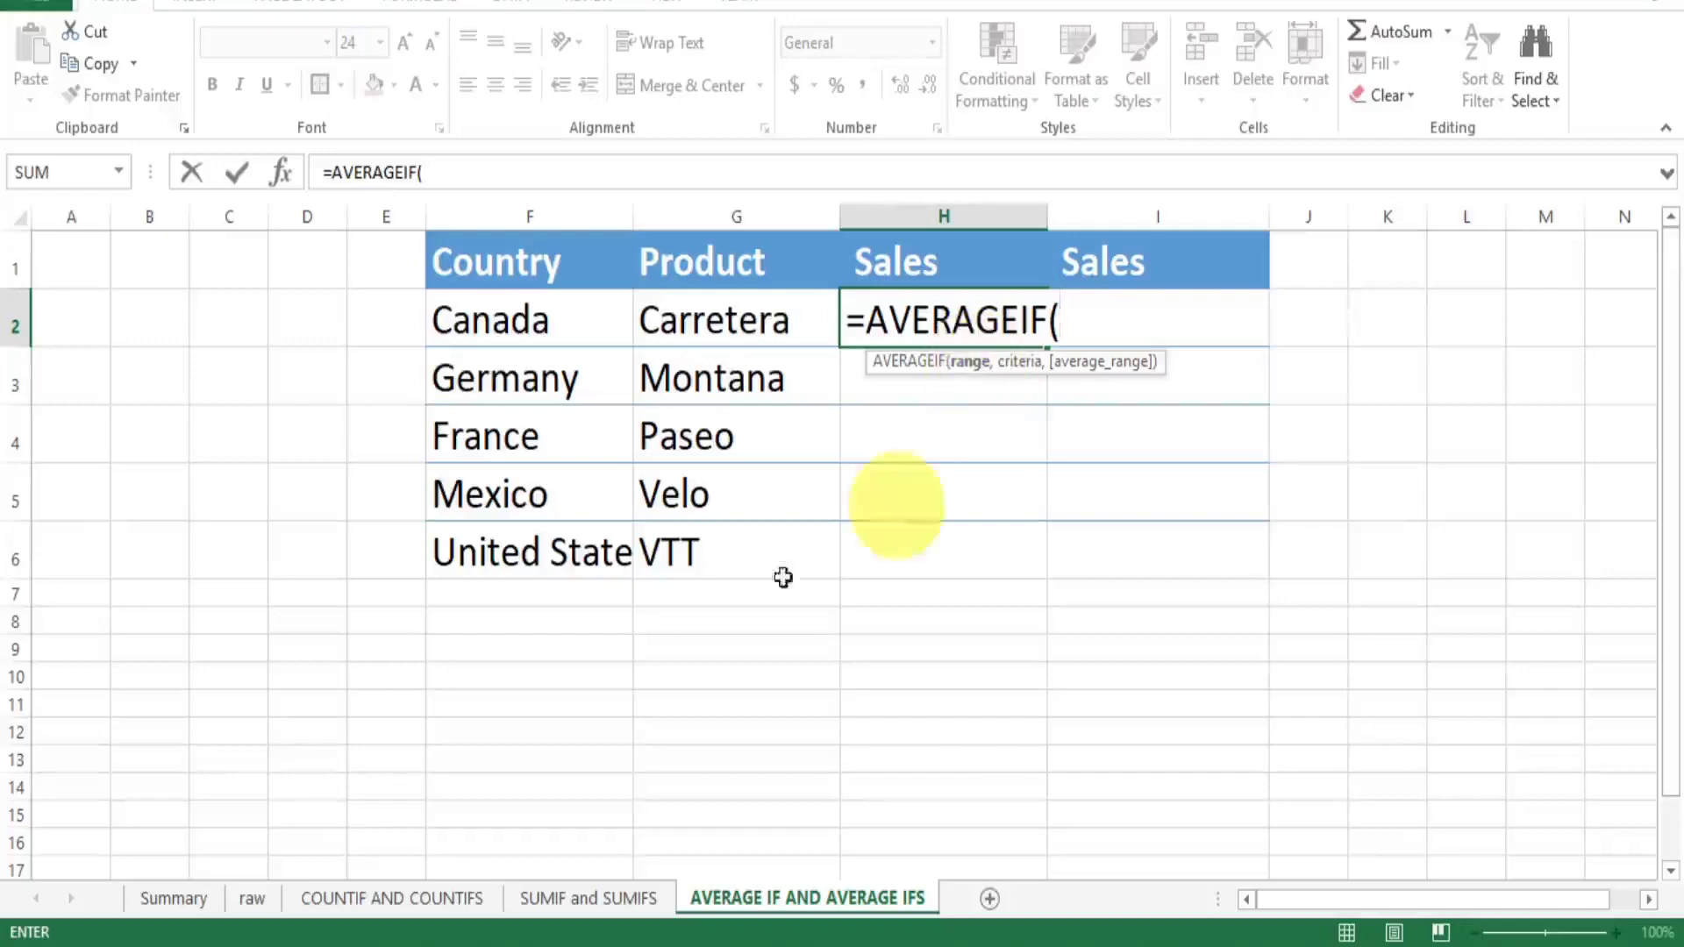
{"action": "left_click", "coordinate": [251, 903]}
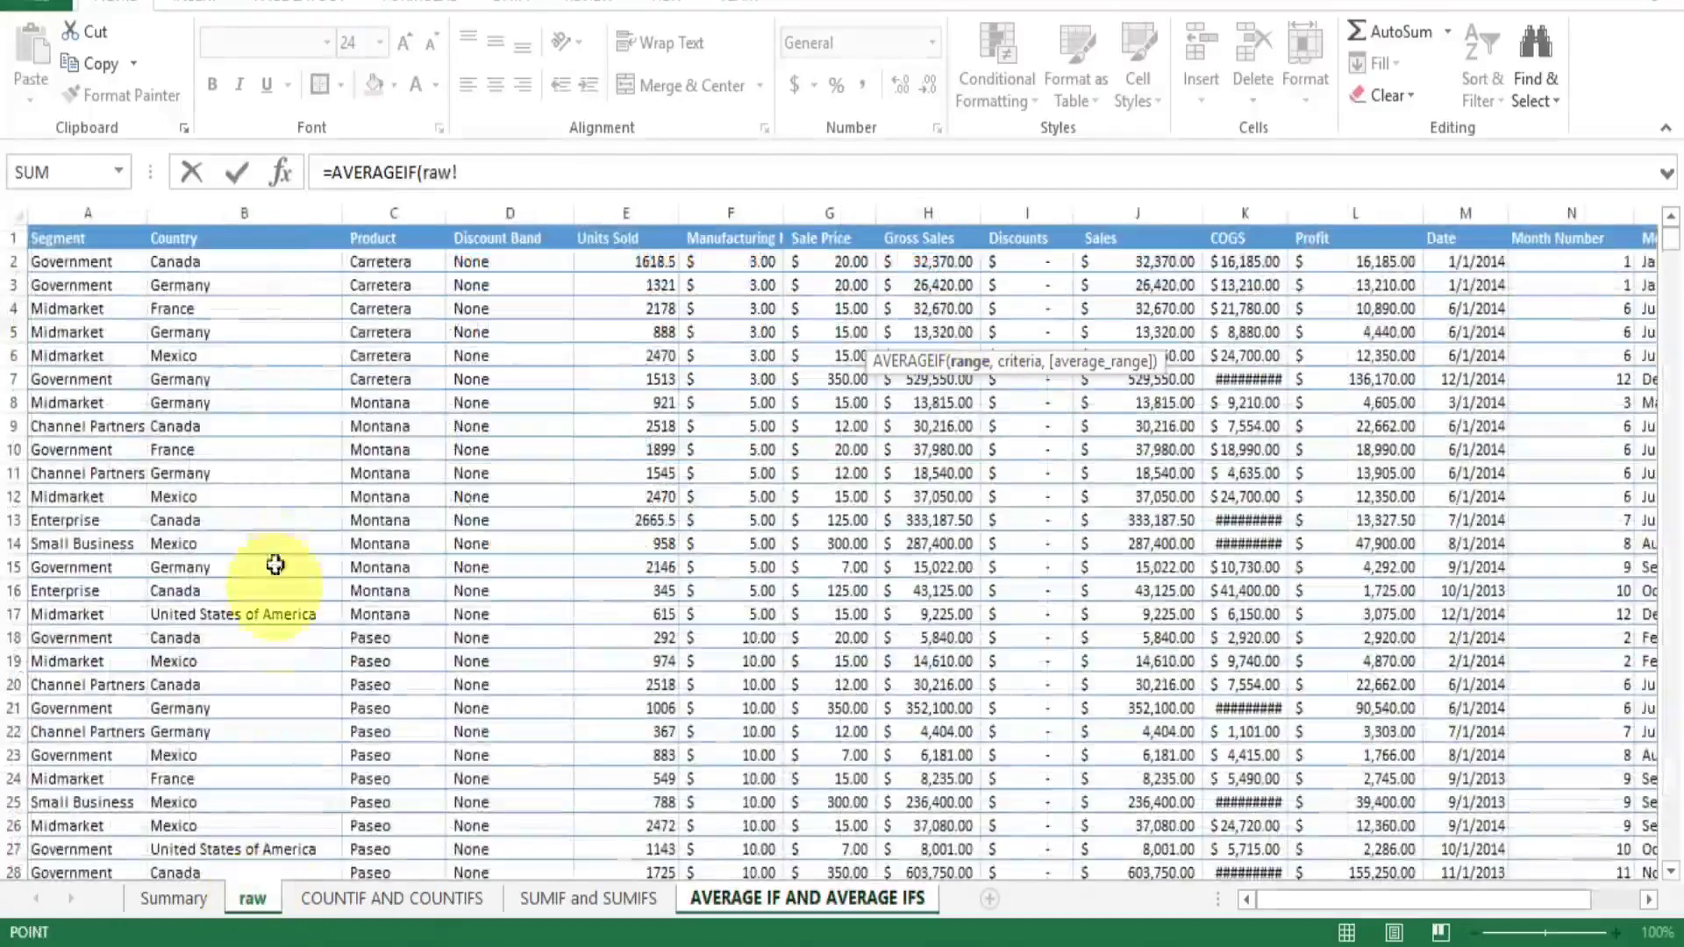
{"action": "left_click", "coordinate": [255, 213]}
{"action": "type", "text": ","}
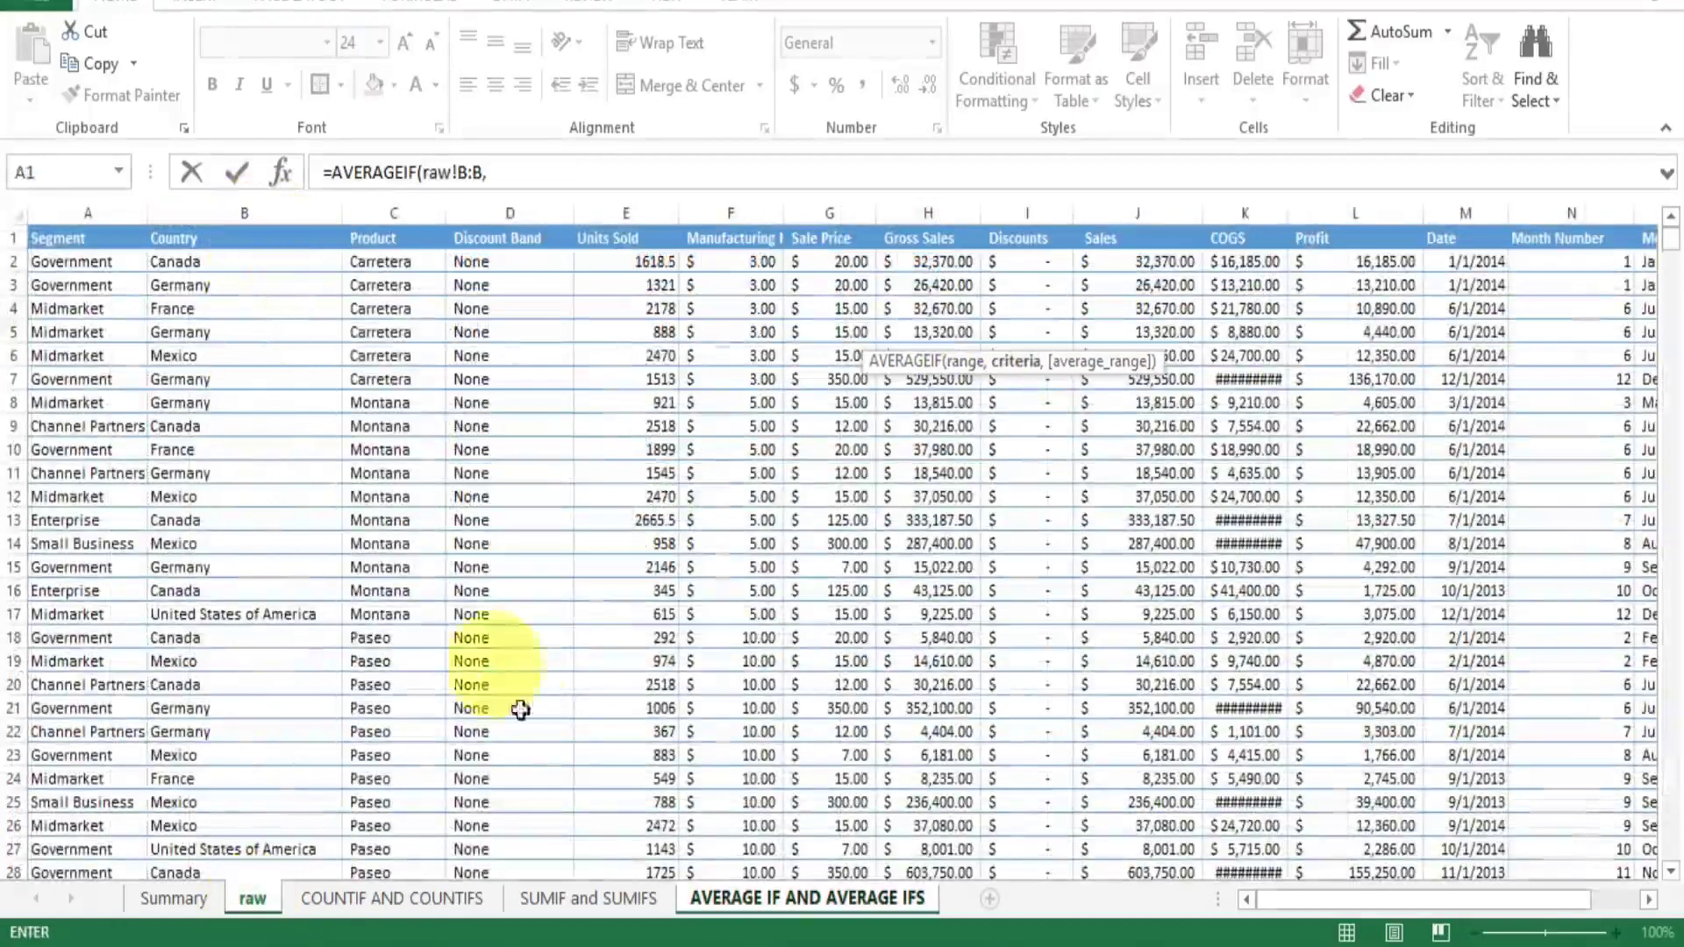
{"action": "left_click", "coordinate": [752, 899]}
{"action": "left_click", "coordinate": [526, 314]}
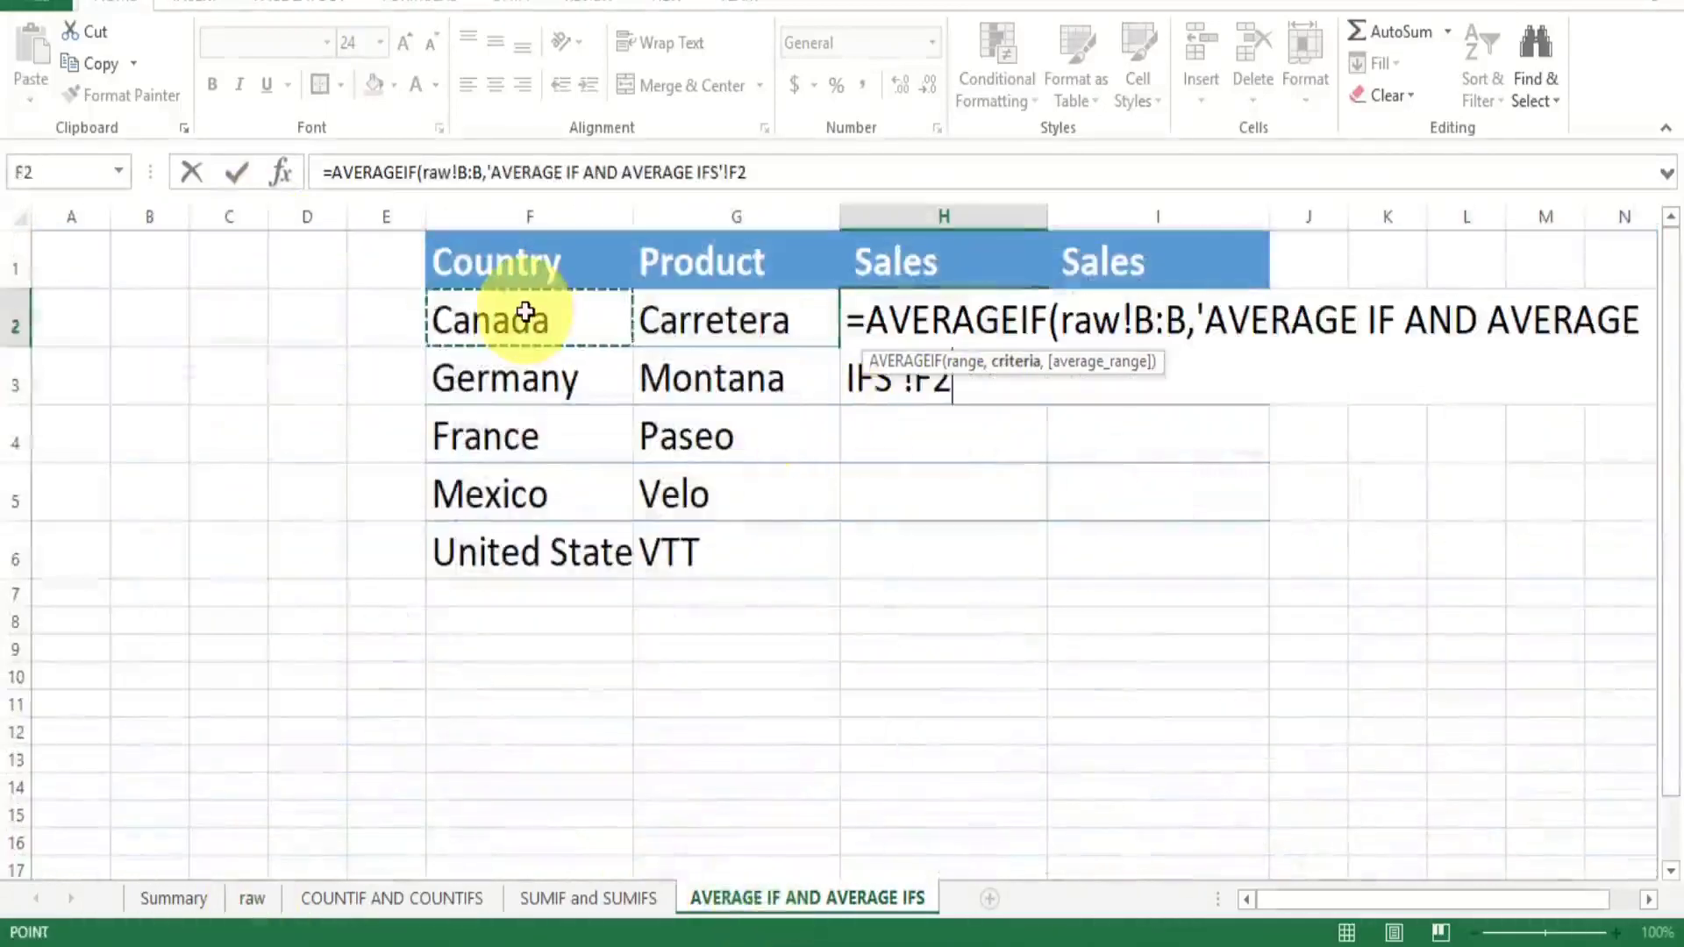
{"action": "type", "text": ","}
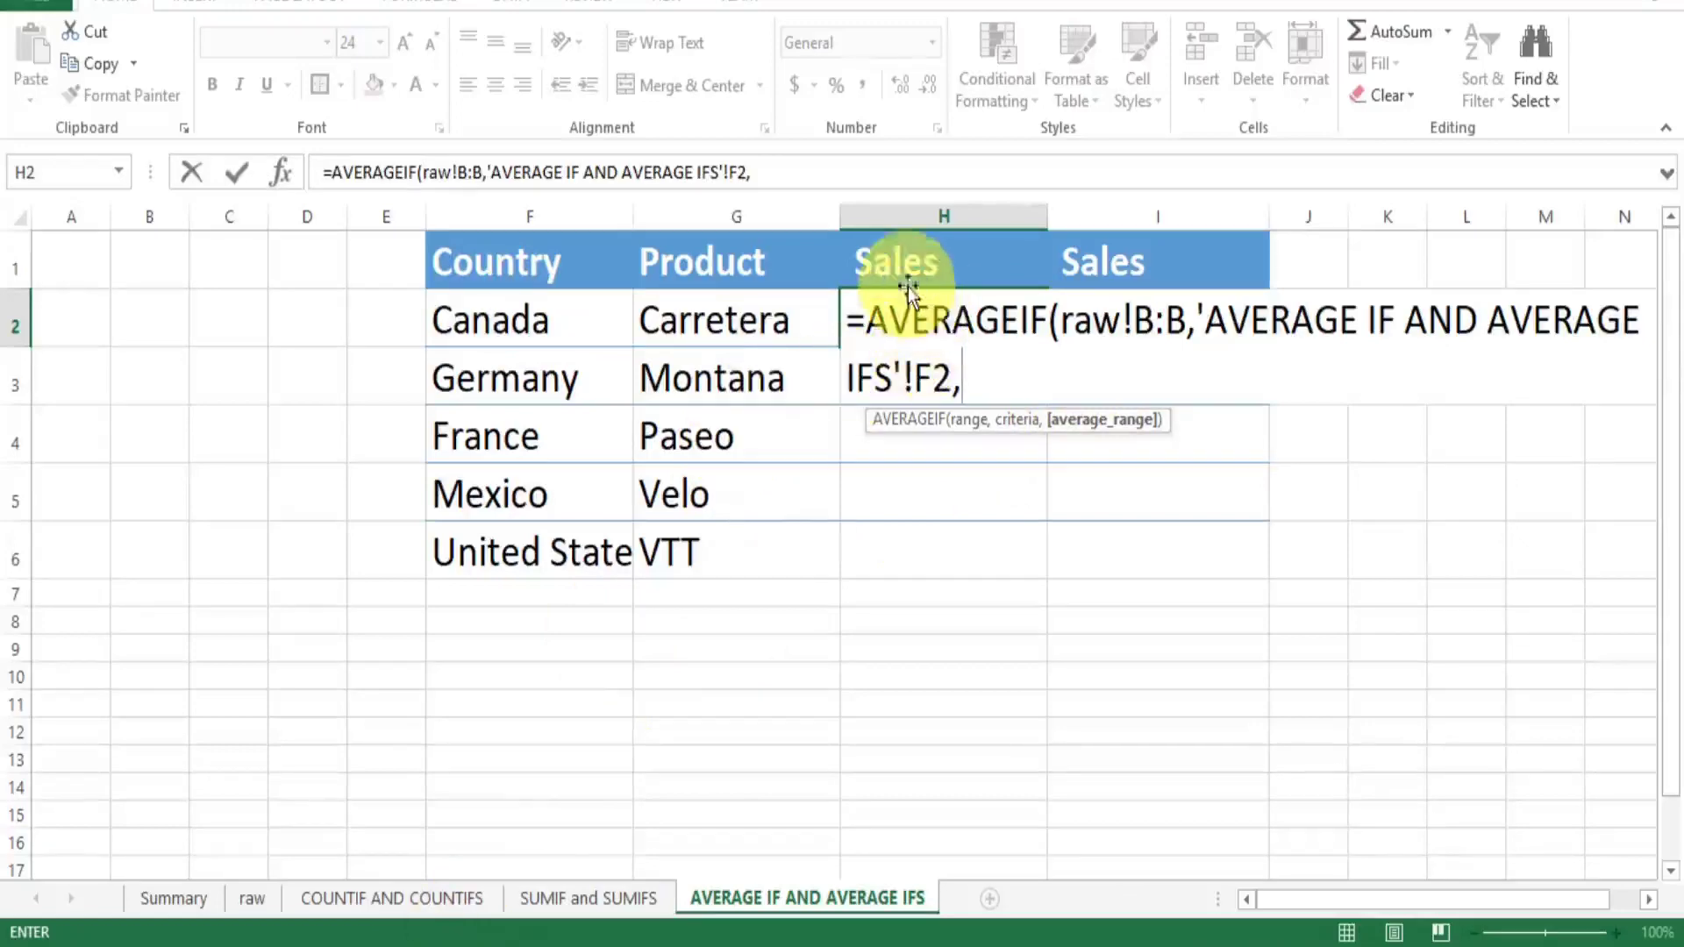
{"action": "left_click", "coordinate": [252, 899]}
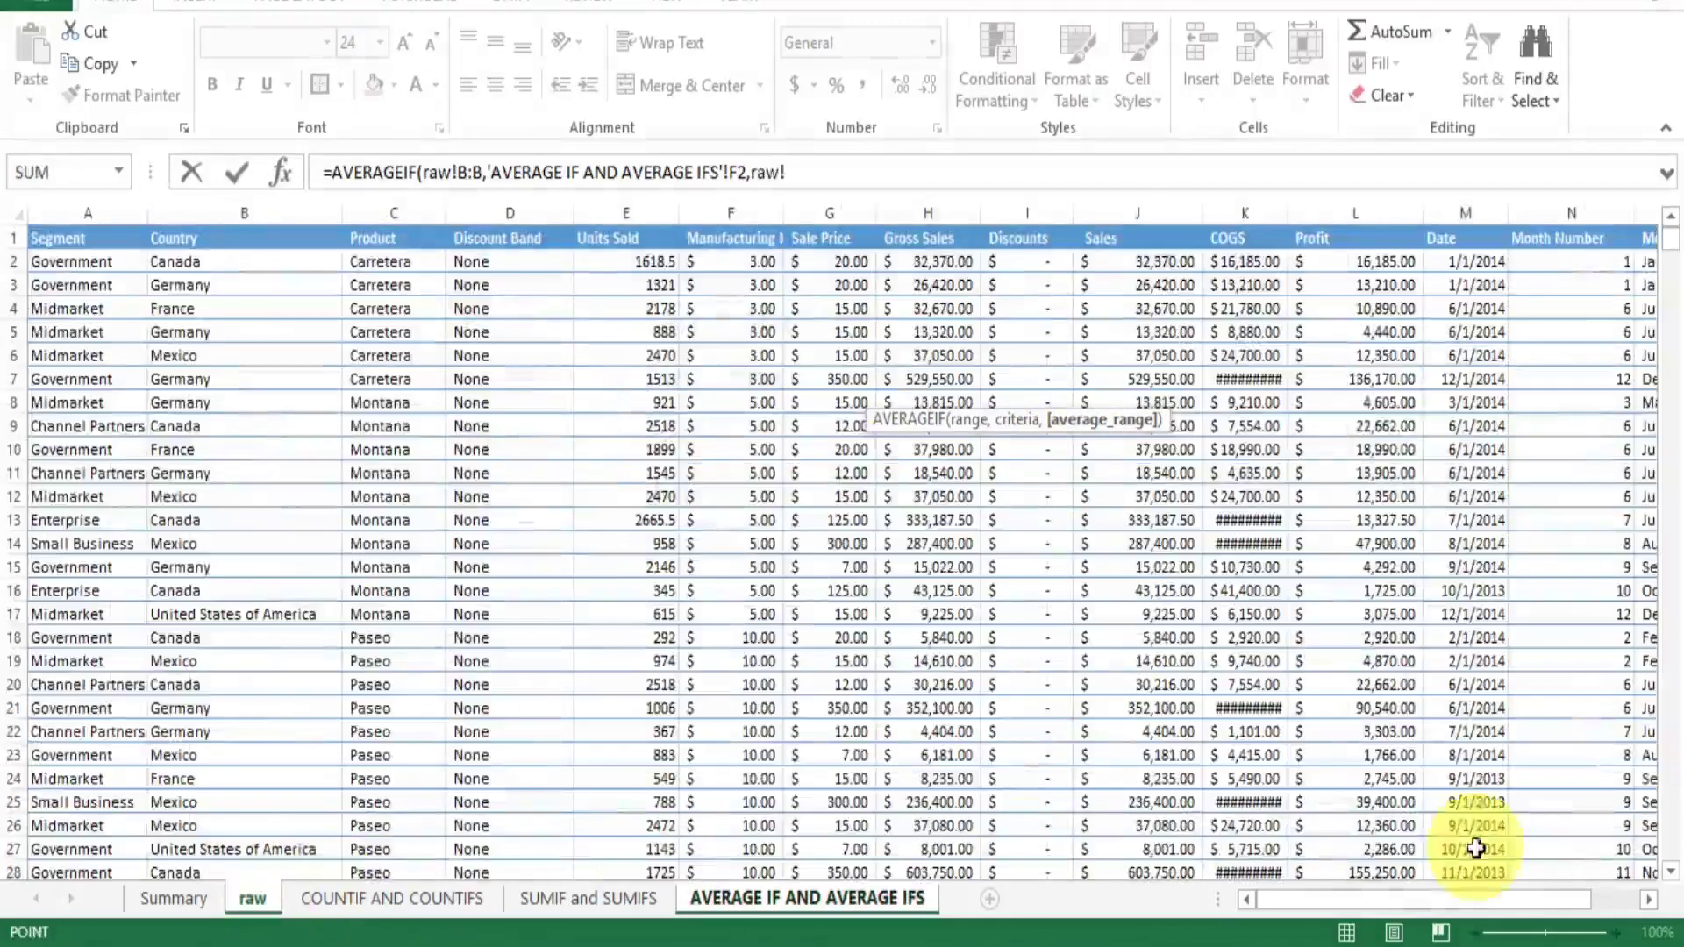
{"action": "left_click", "coordinate": [1134, 215]}
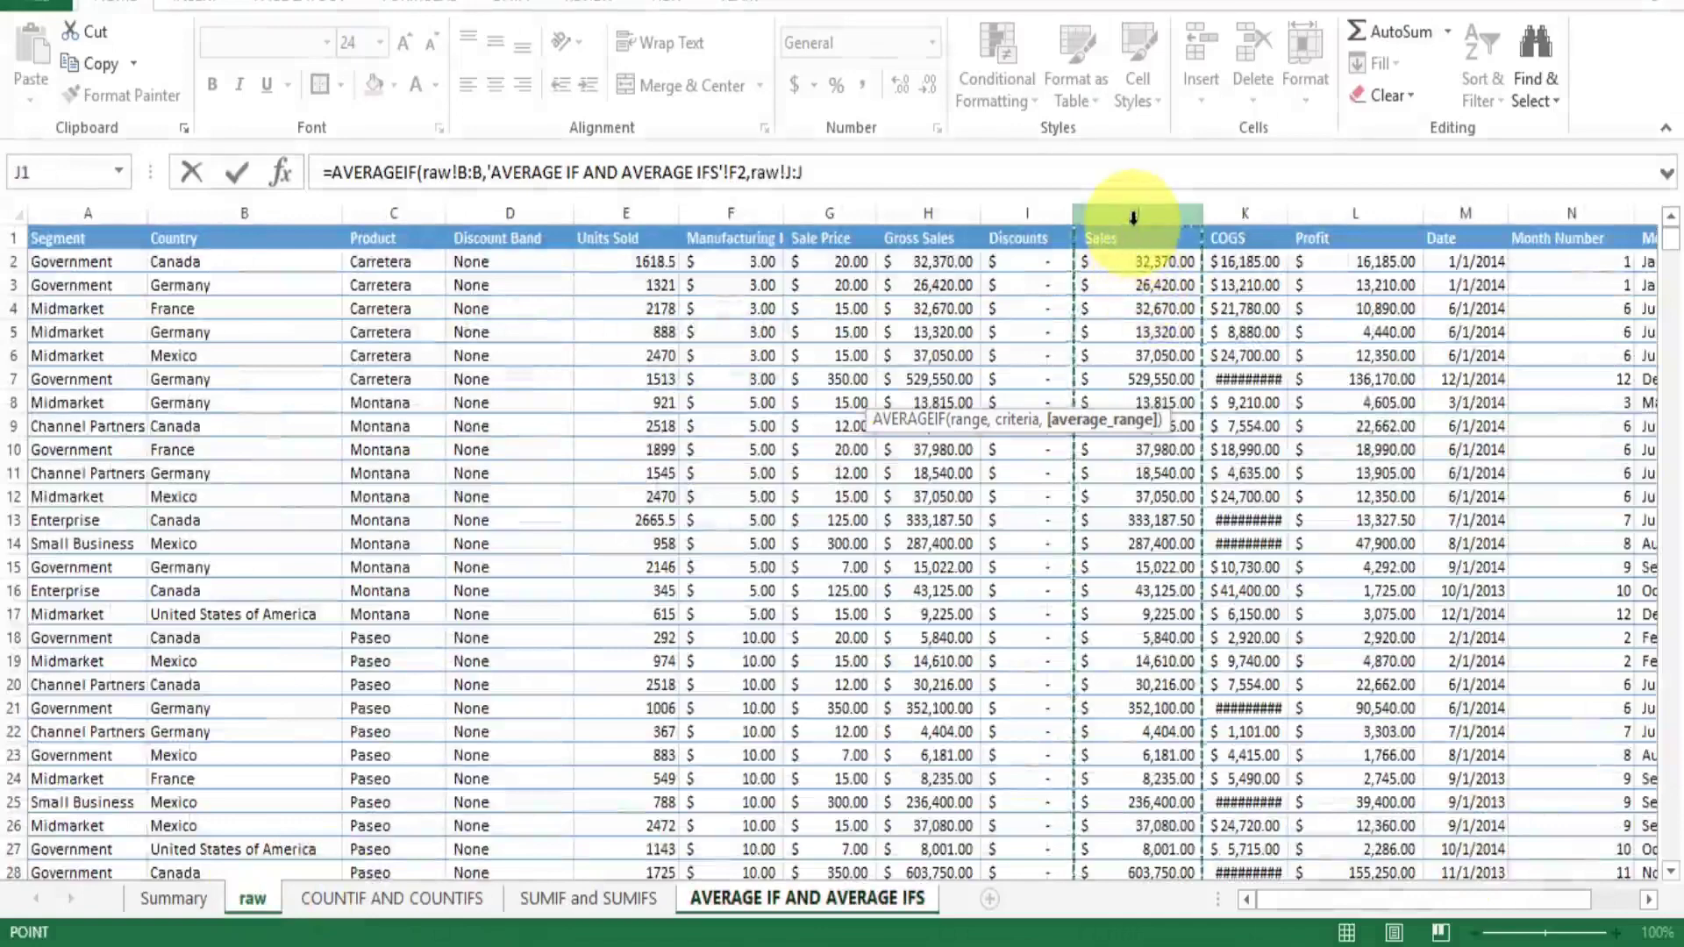
Finish the AVERAGEIF formula in H2 and fill it down through H6 with Ctrl+D
{"action": "type", "text": ")"}
{"action": "key", "text": "Return"}
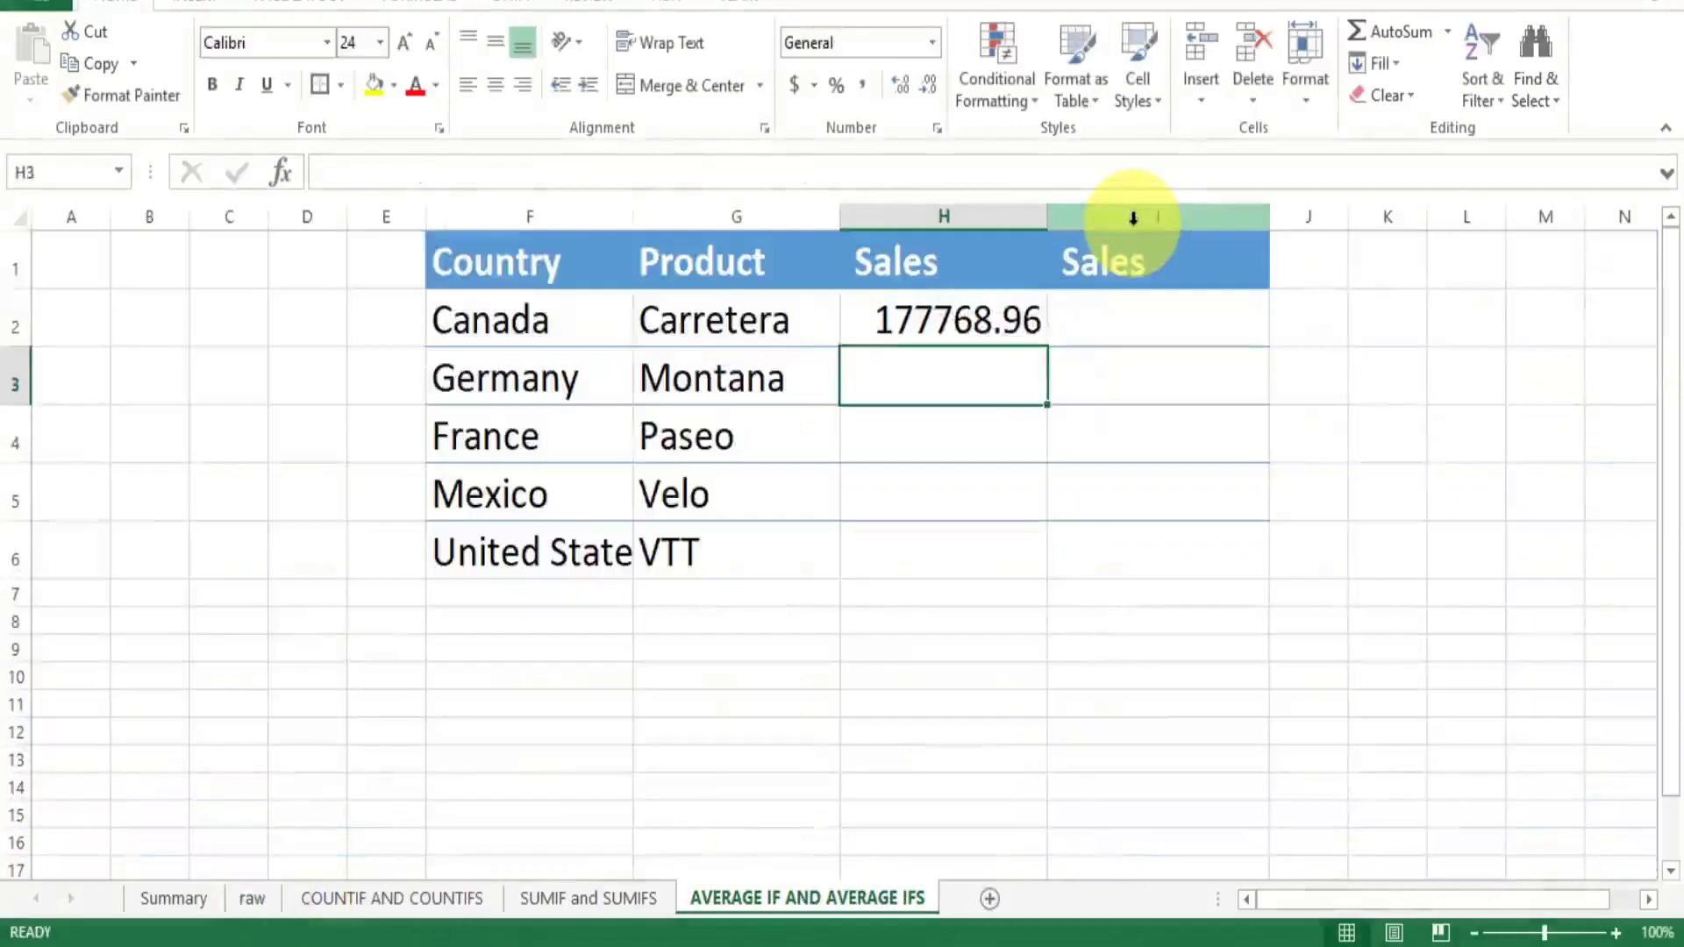
{"action": "key", "text": "Up"}
{"action": "key", "text": "Left"}
{"action": "key", "text": "Right"}
{"action": "key", "text": "Down"}
{"action": "key", "text": "Down"}
{"action": "key", "text": "Down"}
{"action": "key", "text": "Down"}
{"action": "key", "text": "shift+Up"}
{"action": "key", "text": "shift+Up"}
{"action": "key", "text": "shift+Up"}
{"action": "key", "text": "shift+Up"}
{"action": "key", "text": "ctrl+d"}
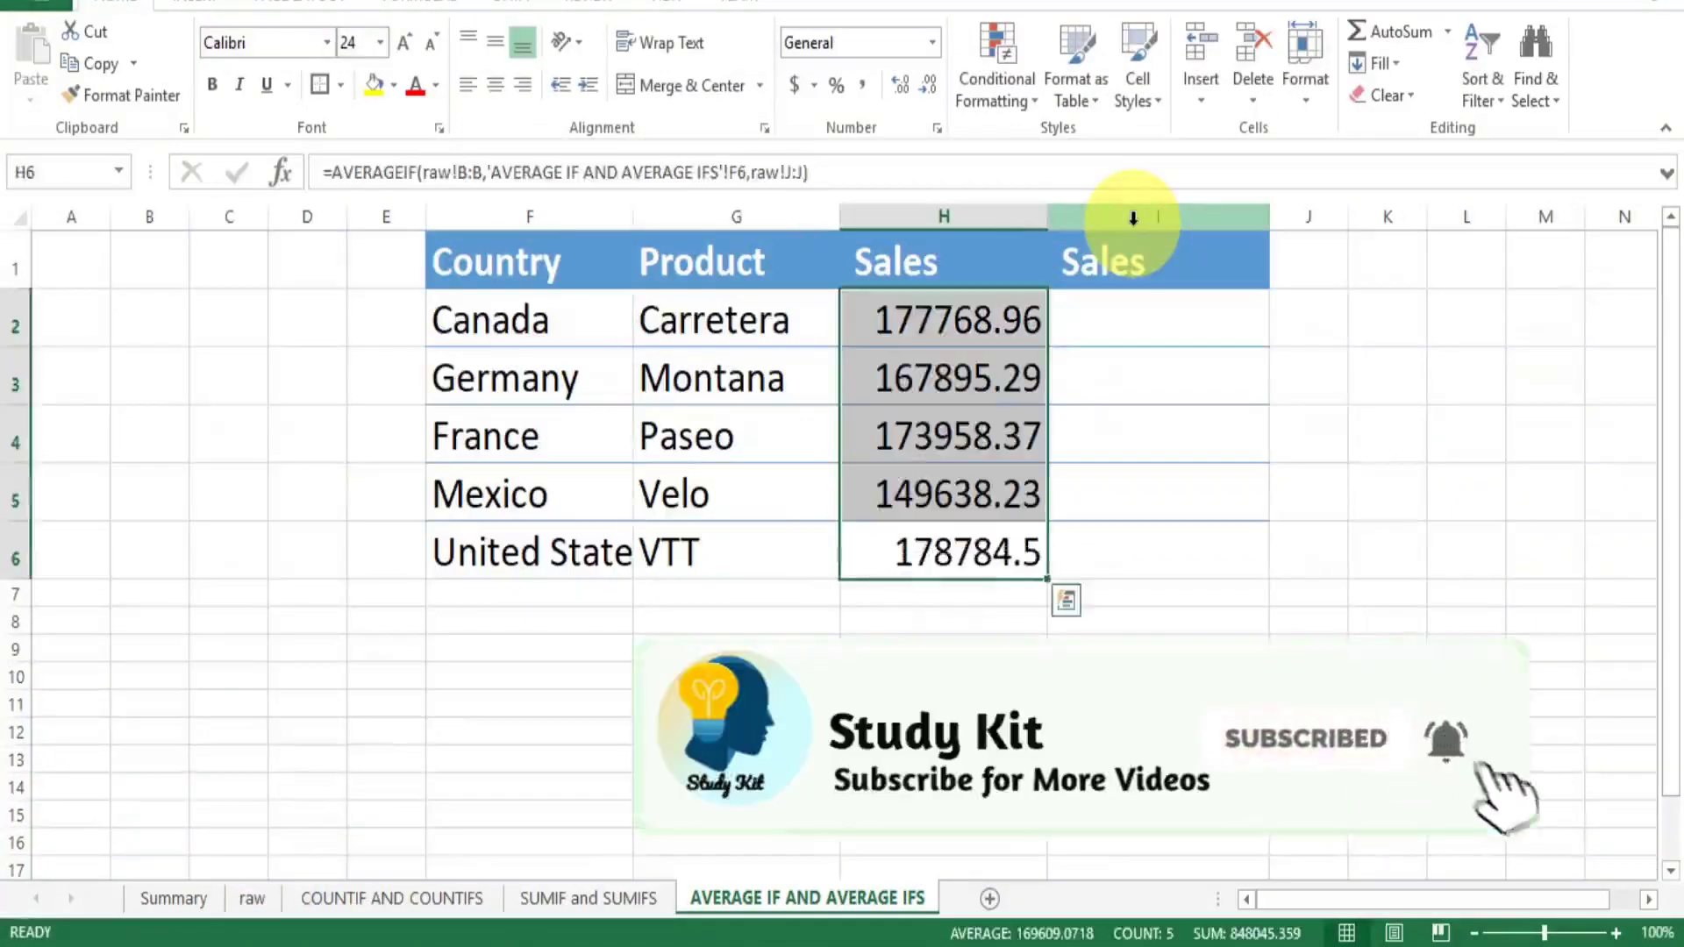
Check the Canada, Germany and France rows against the H2:H6 average results
{"action": "left_click", "coordinate": [940, 309]}
{"action": "left_click", "coordinate": [526, 319]}
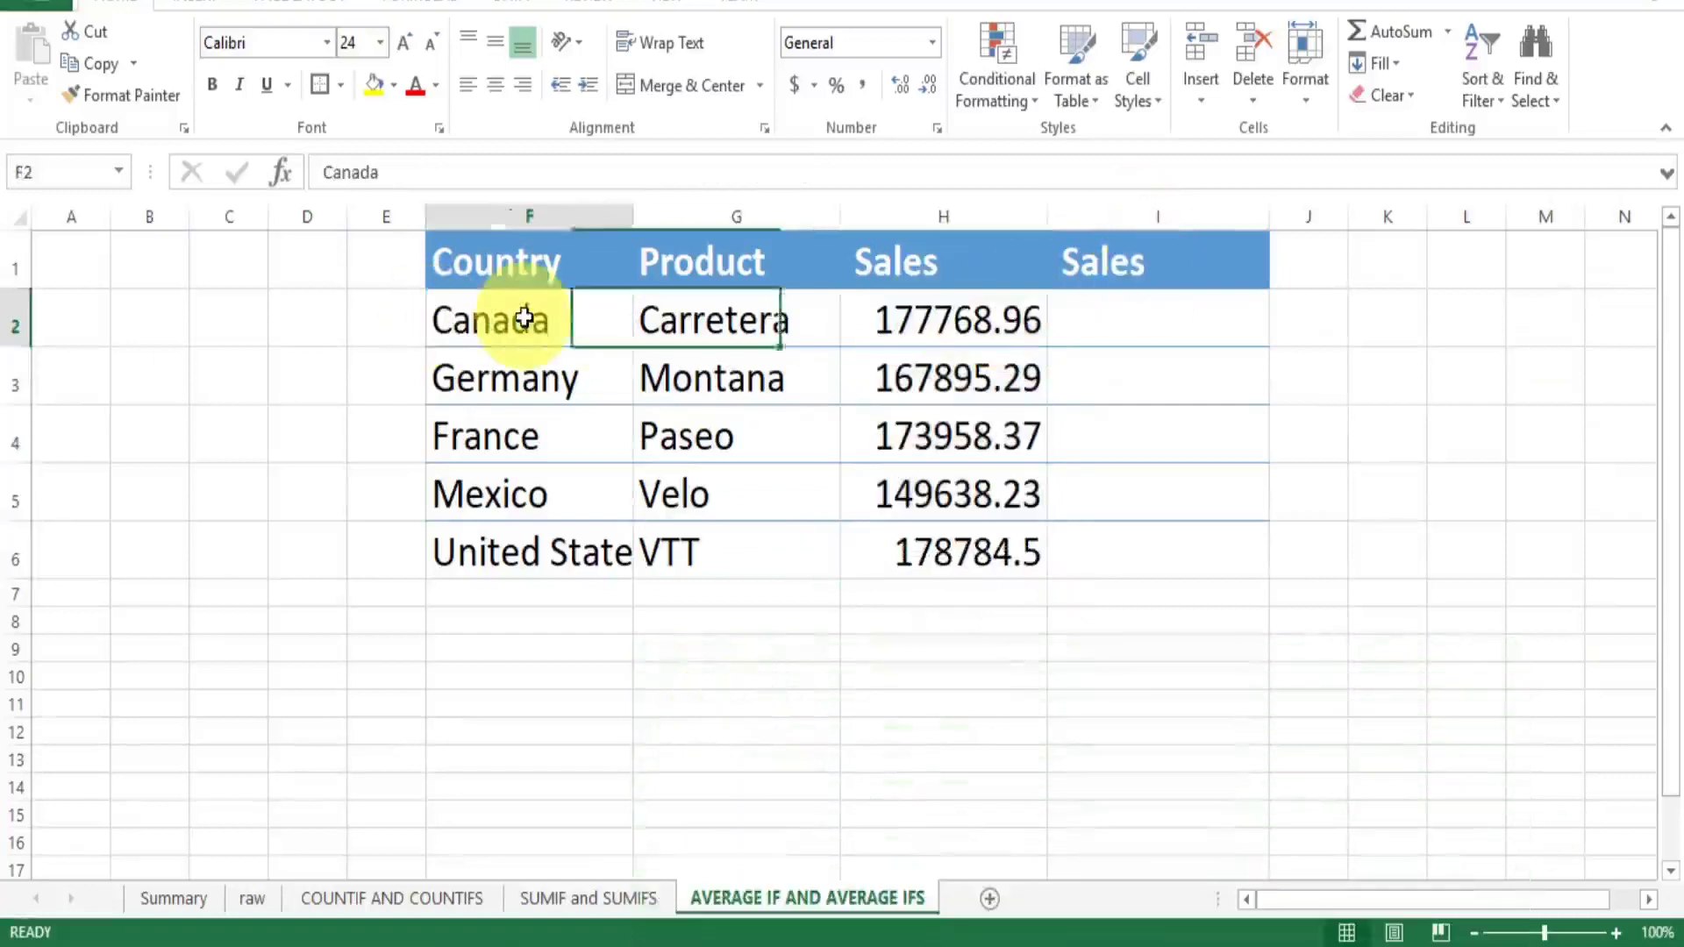
{"action": "left_click", "coordinate": [1022, 323]}
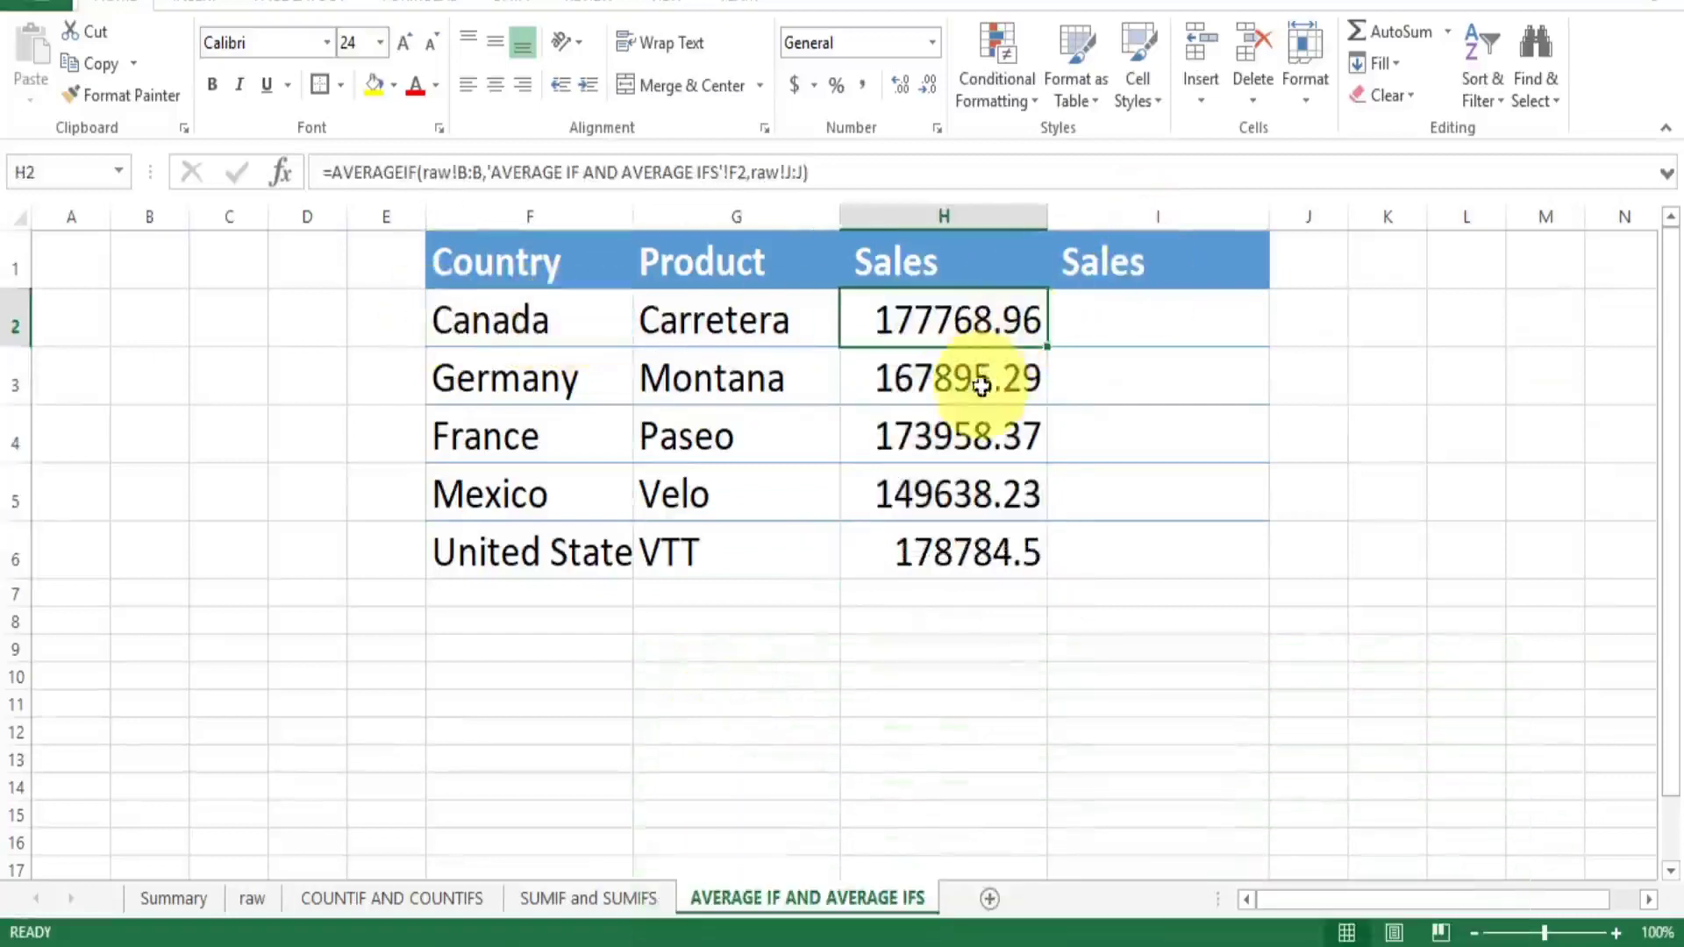
{"action": "left_click", "coordinate": [601, 362]}
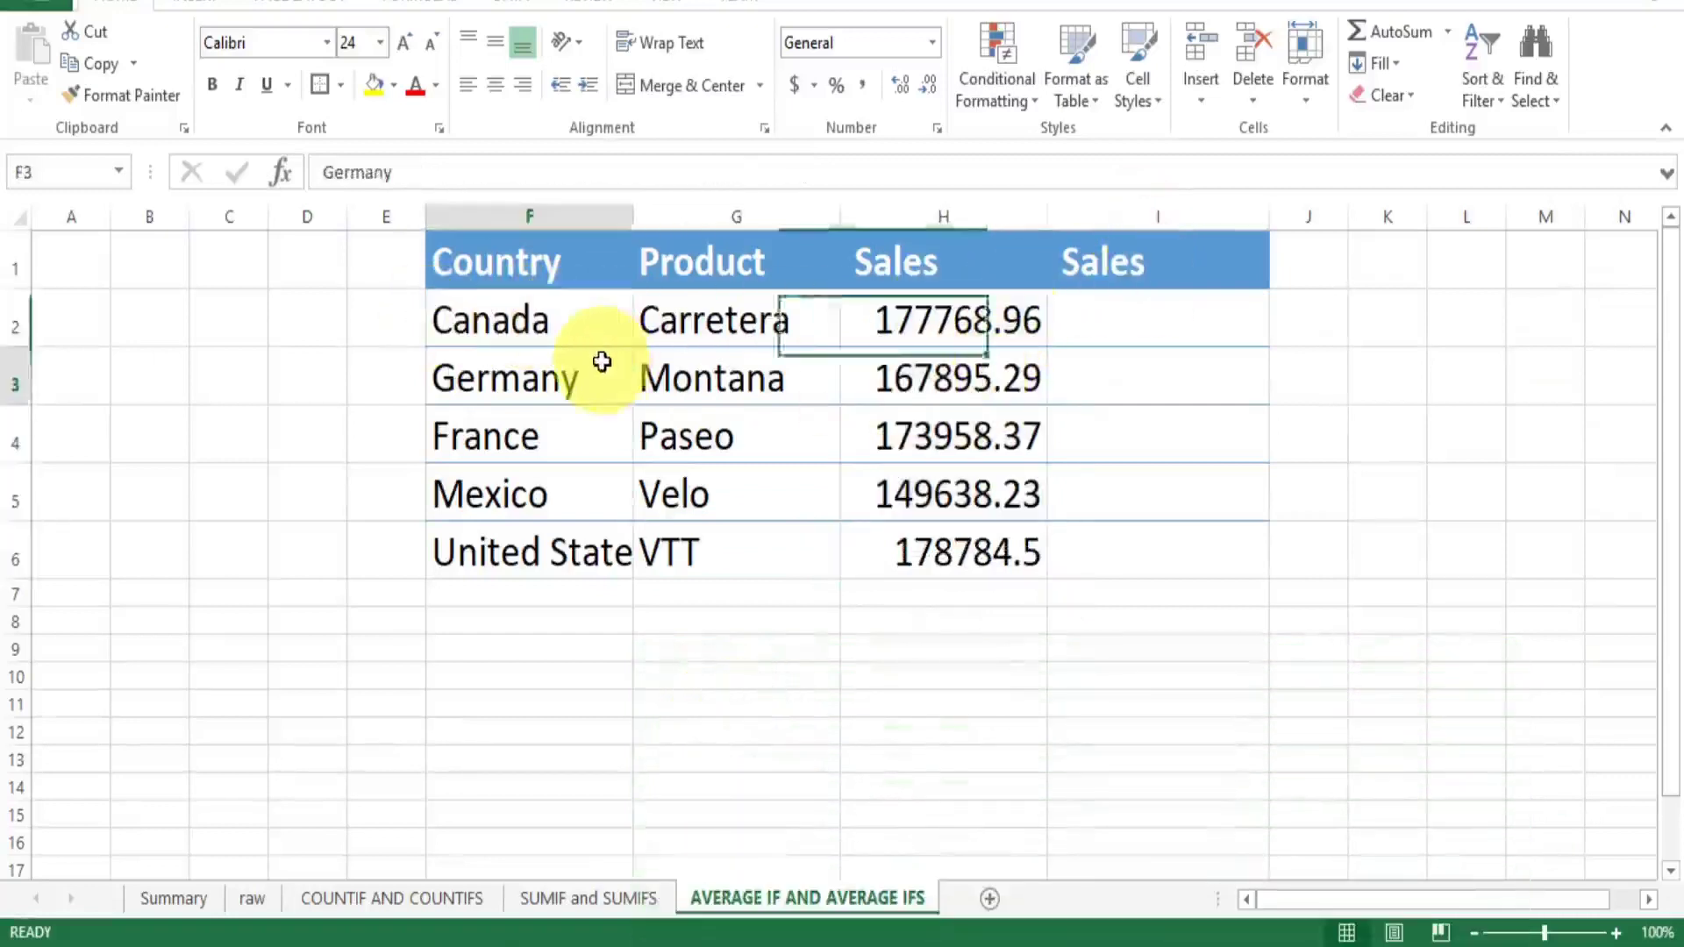
{"action": "left_click", "coordinate": [576, 440]}
{"action": "left_click_drag", "start_coordinate": [500, 324], "coordinate": [519, 533]}
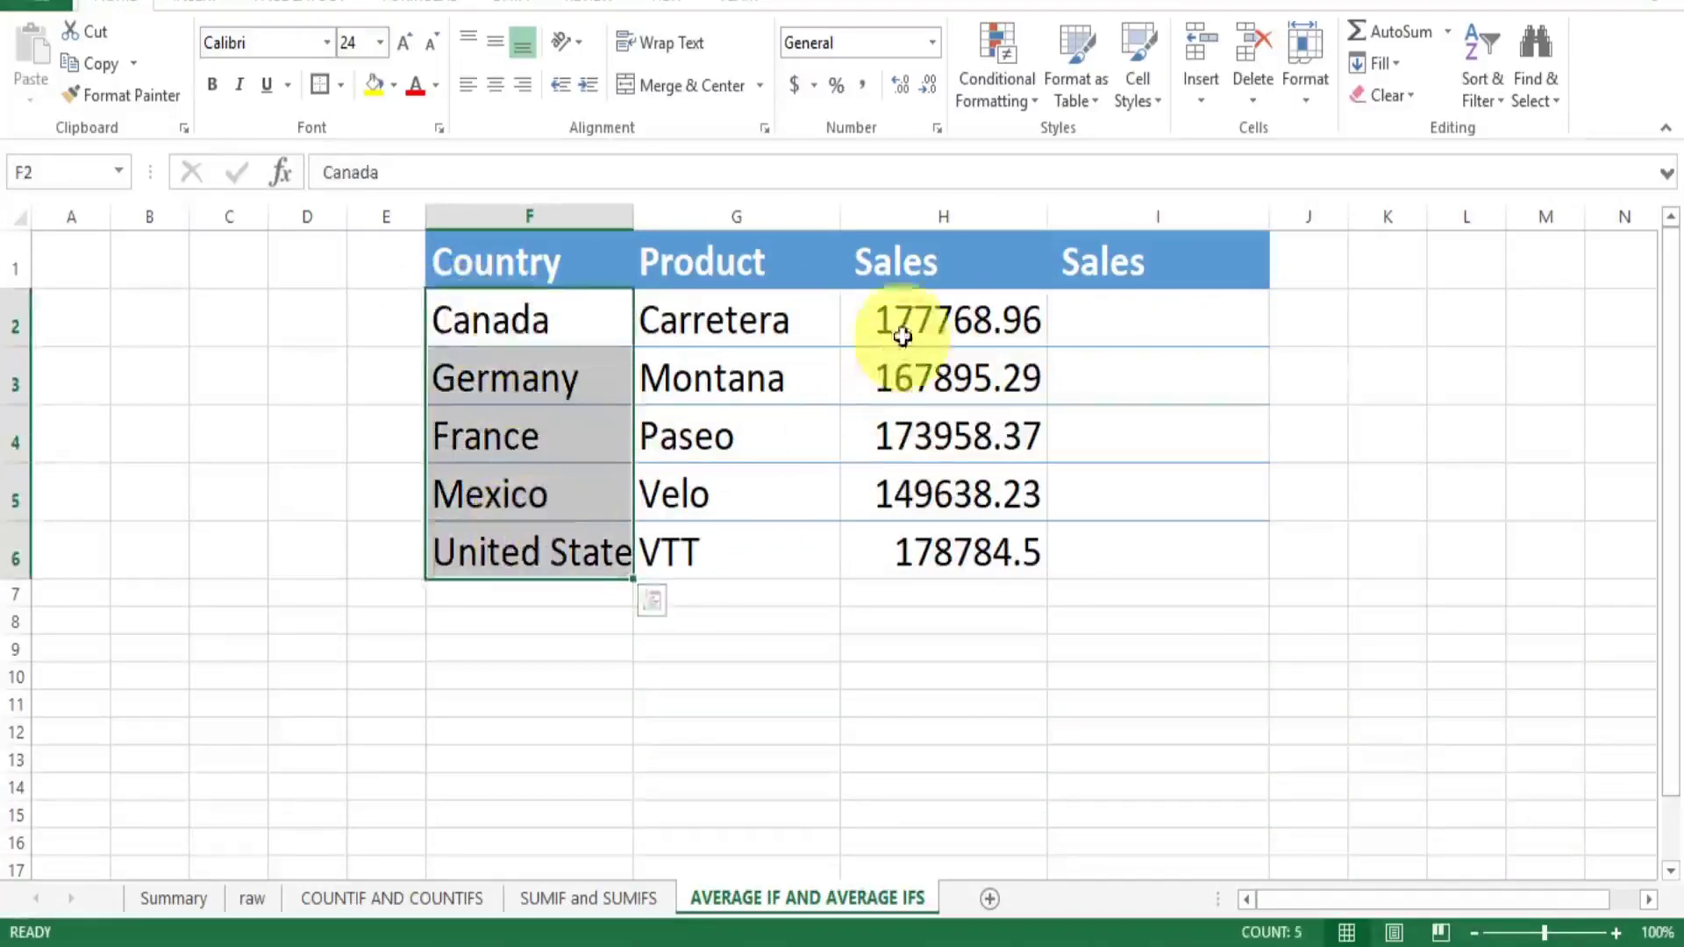
{"action": "left_click_drag", "start_coordinate": [903, 327], "coordinate": [934, 539]}
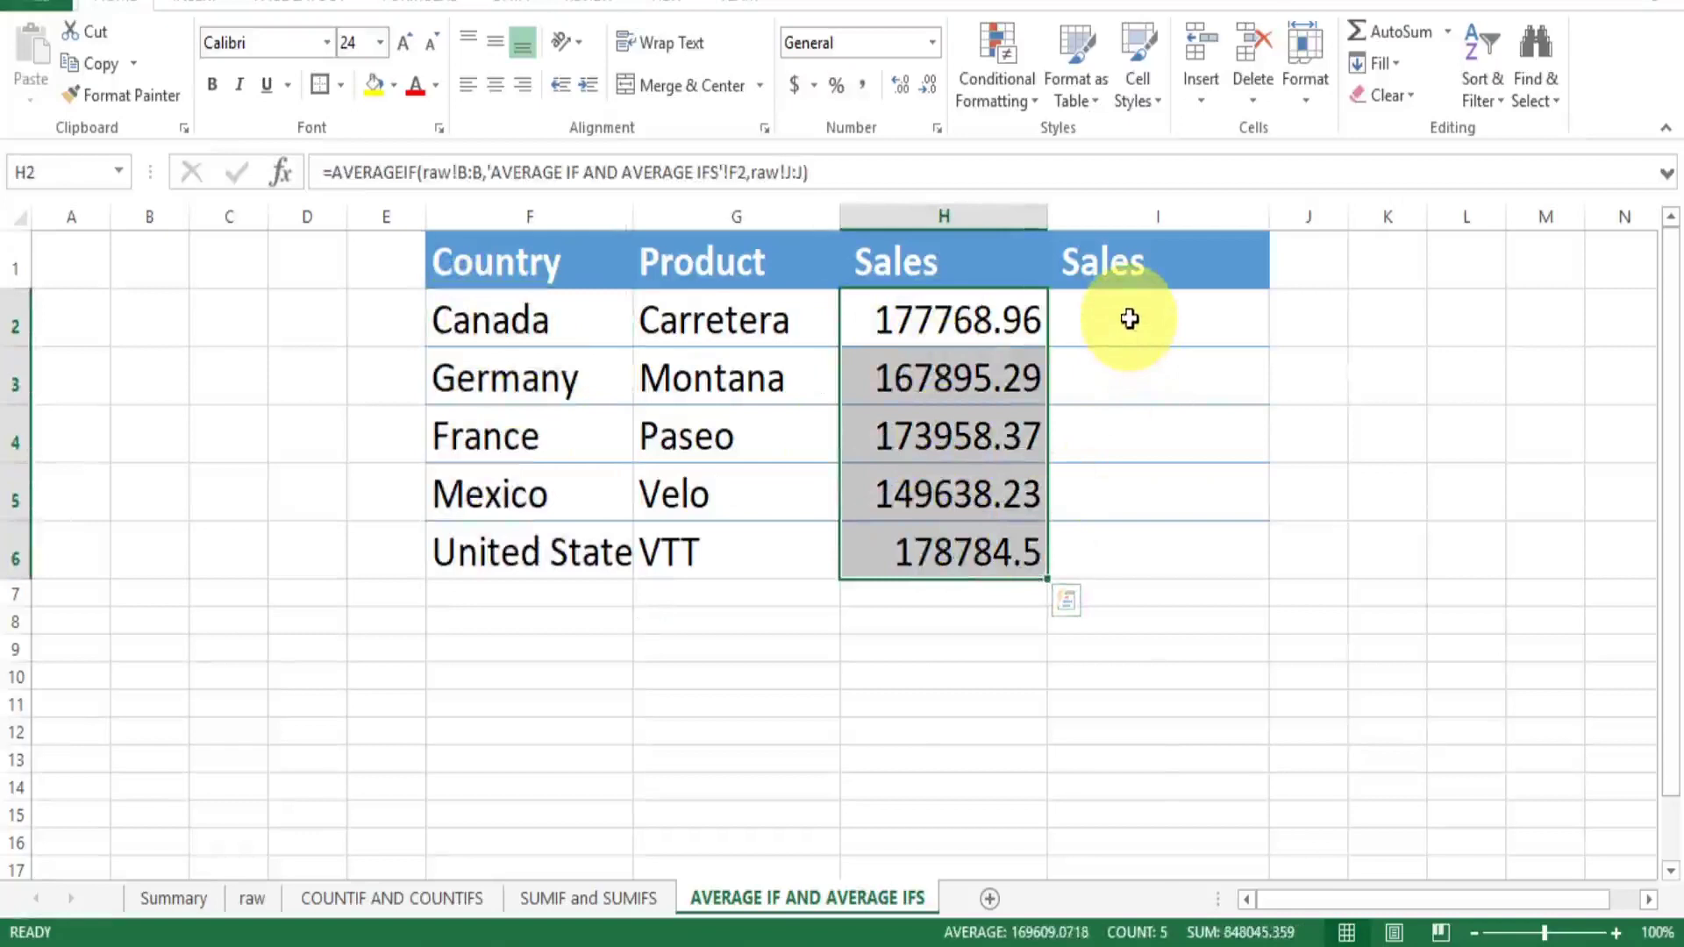
{"action": "left_click", "coordinate": [519, 320]}
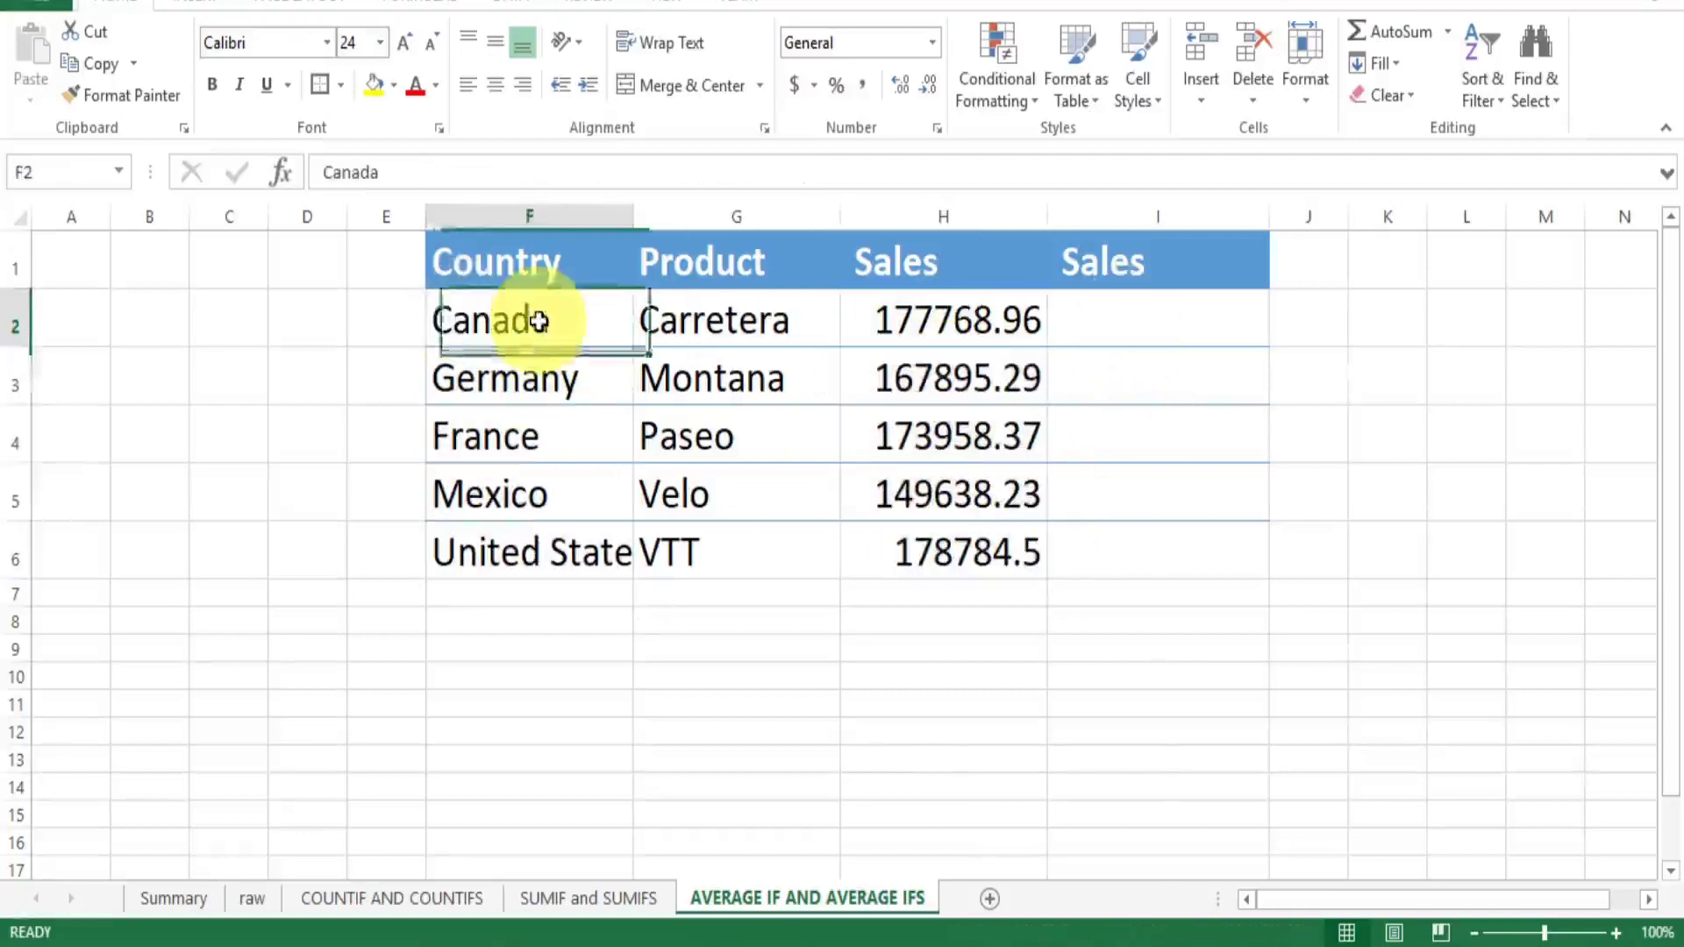
{"action": "left_click", "coordinate": [741, 327]}
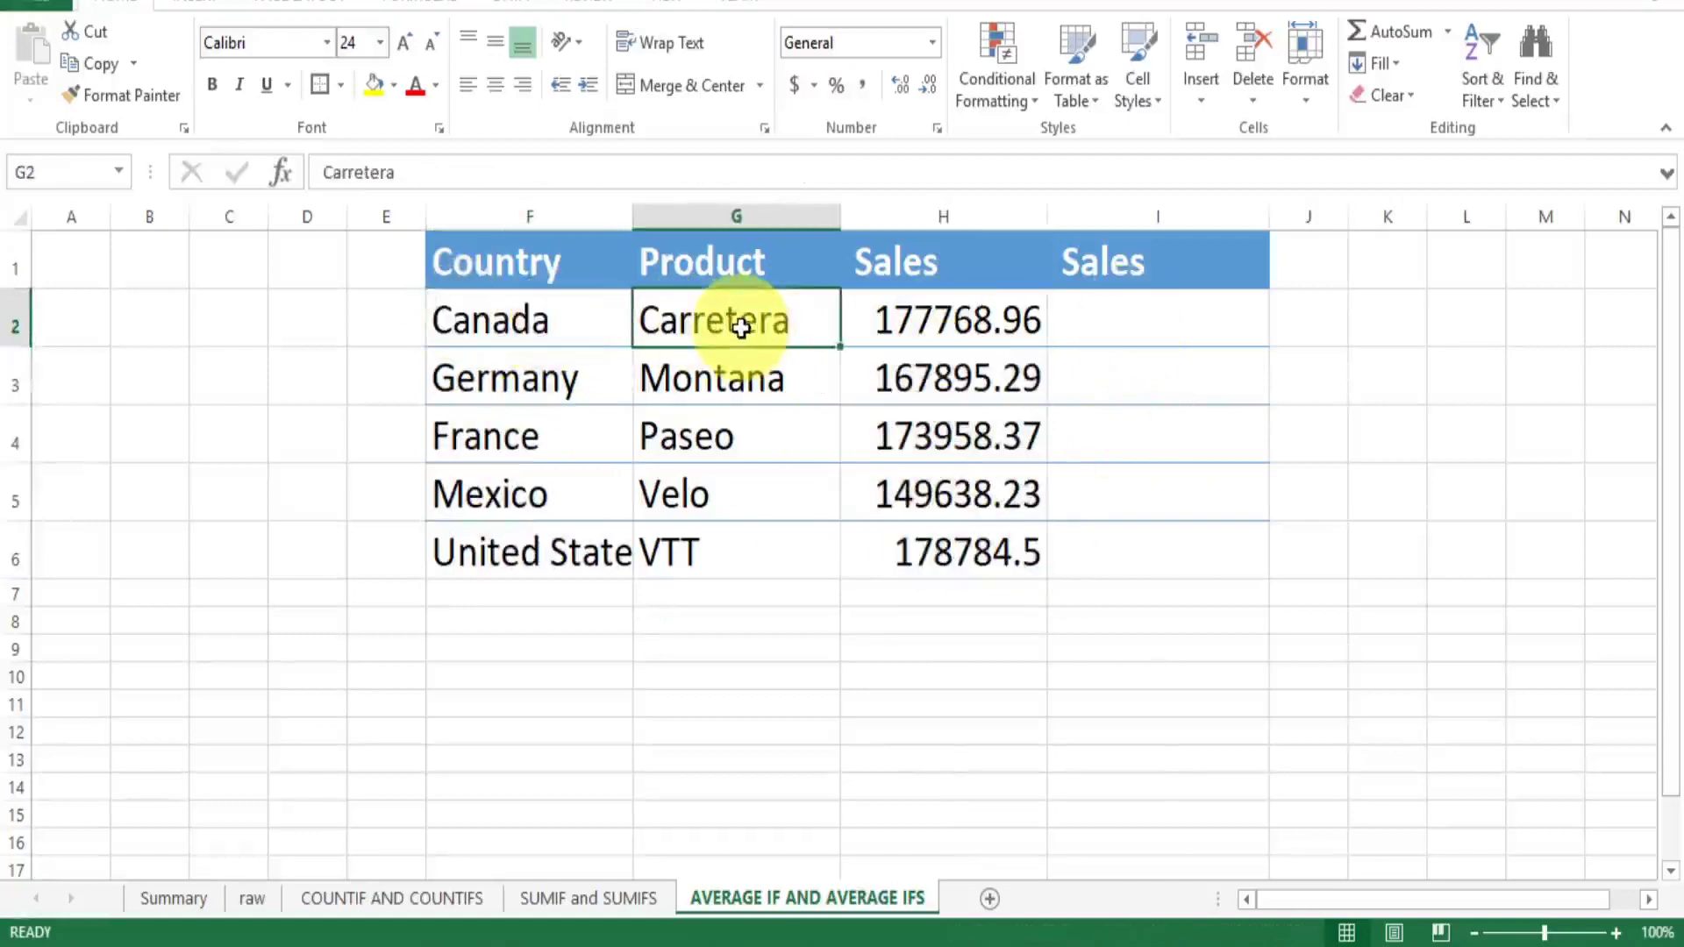
Start an AVERAGEIFS in I2 averaging raw!J:J, with raw!B:B as the first criteria range
{"action": "left_click", "coordinate": [1116, 332]}
{"action": "type", "text": "=A"}
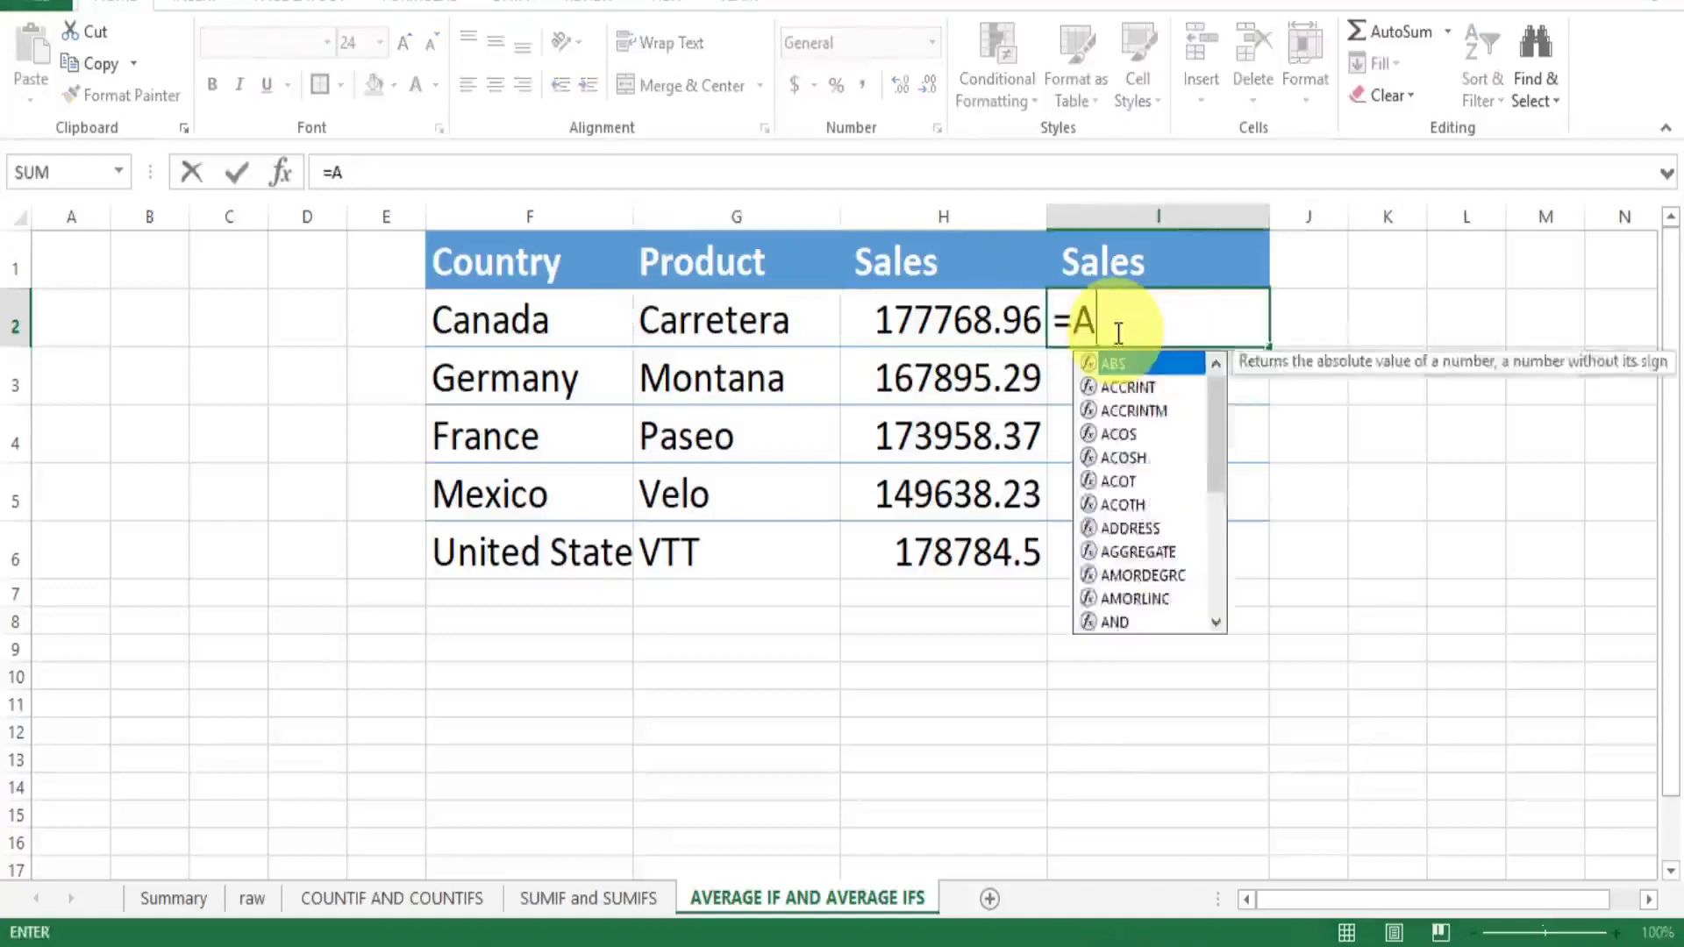
{"action": "type", "text": "VE"}
{"action": "key", "text": "Down"}
{"action": "key", "text": "Down"}
{"action": "key", "text": "Down"}
{"action": "key", "text": "Down"}
{"action": "key", "text": "Tab"}
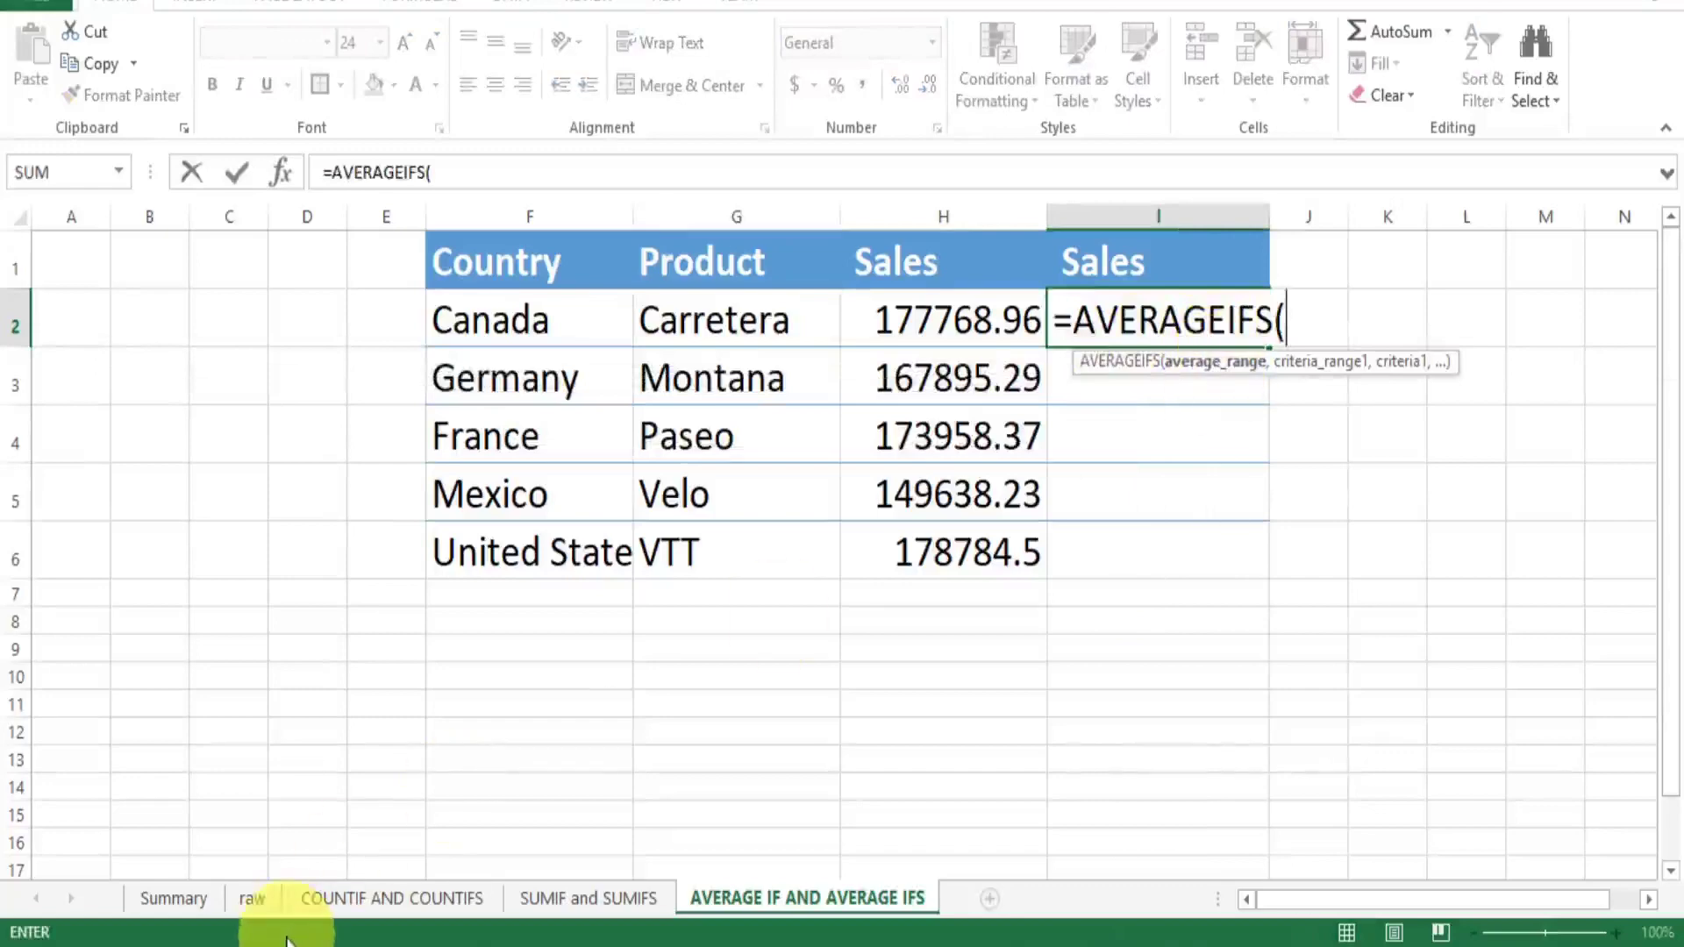
{"action": "left_click", "coordinate": [252, 899]}
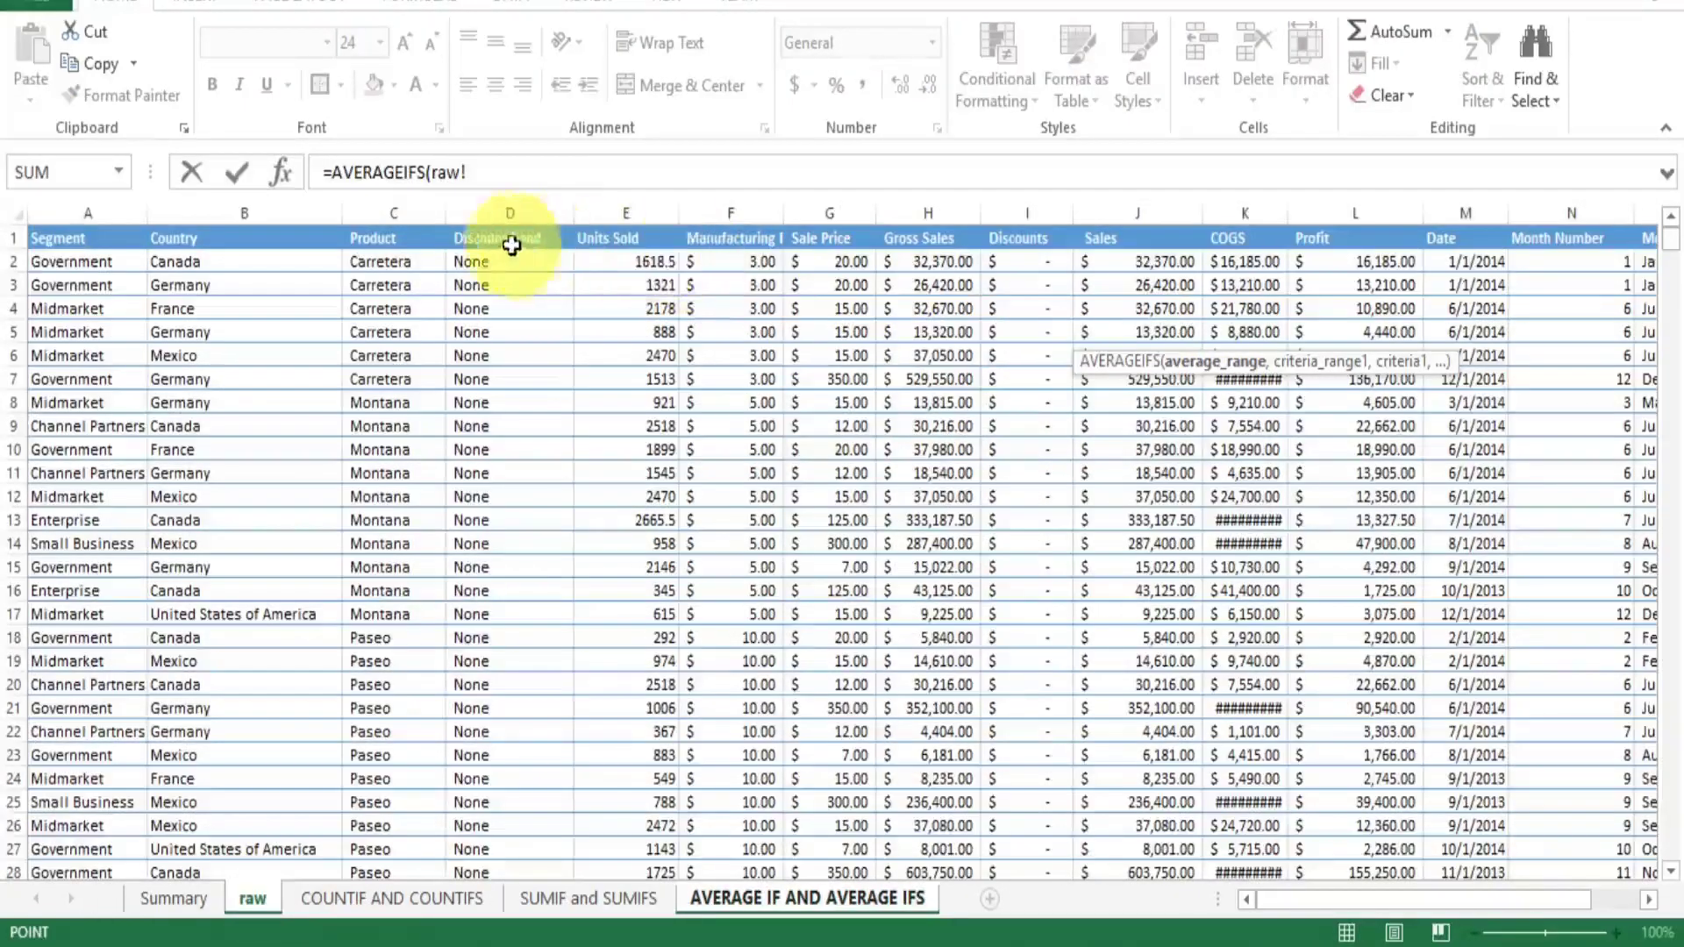
{"action": "left_click", "coordinate": [1132, 223]}
{"action": "type", "text": ","}
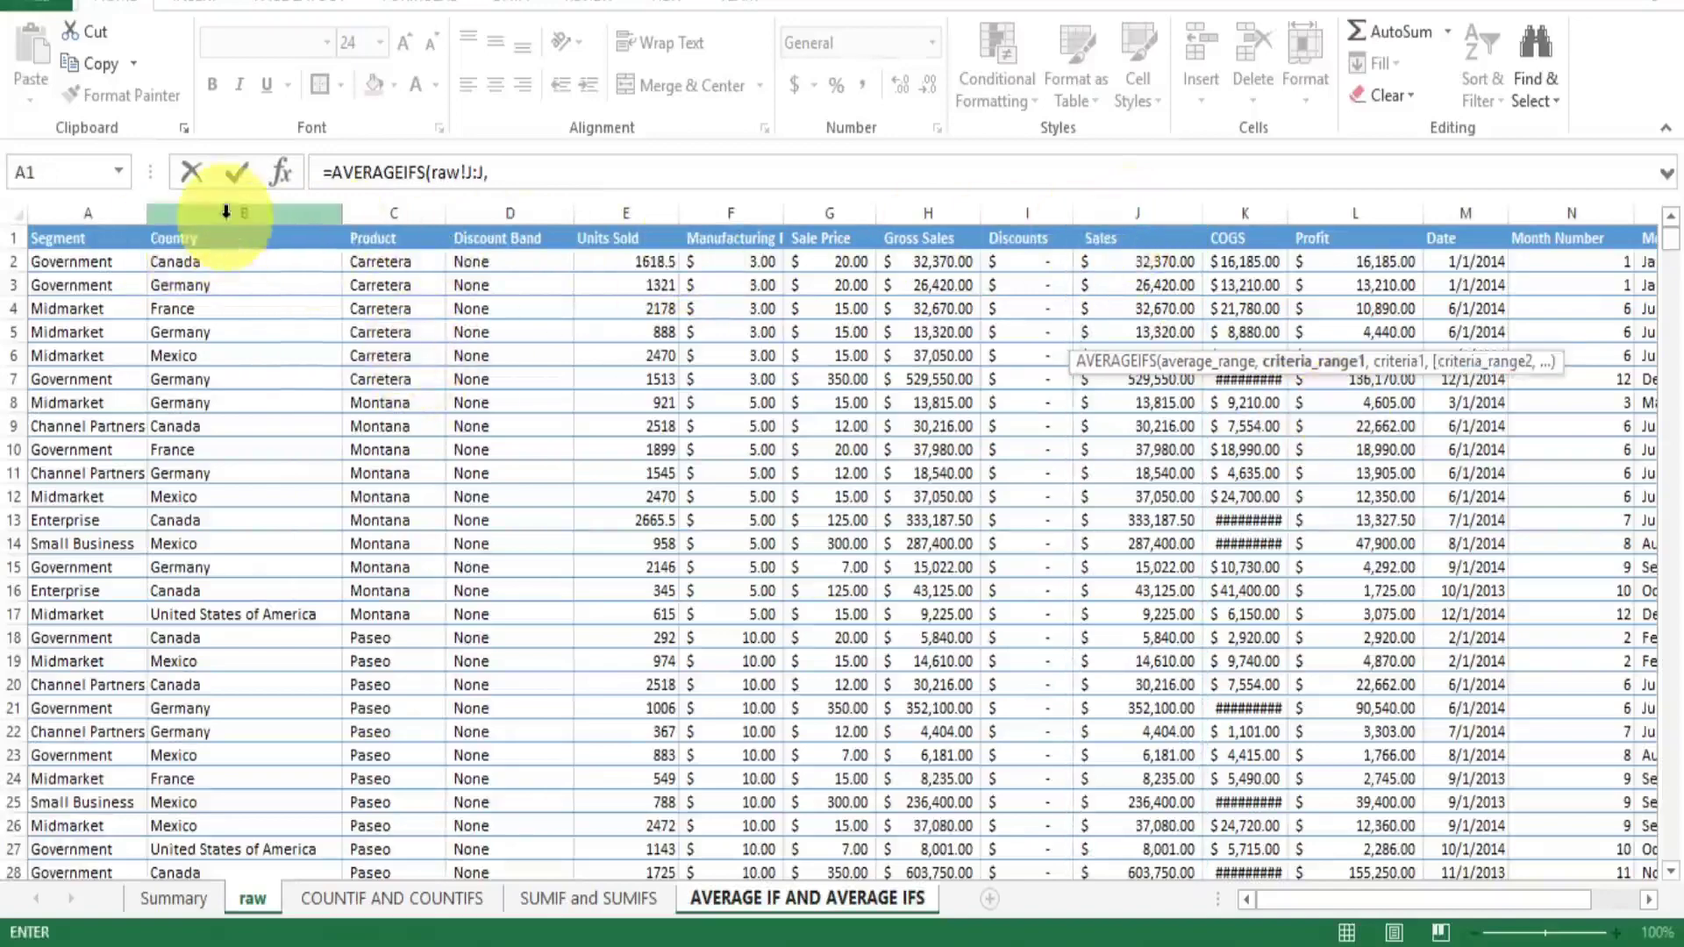
{"action": "left_click", "coordinate": [227, 211]}
{"action": "type", "text": ","}
Add criteria F2 (Canada), raw!C:C and G2 (Carretera), and commit the formula, giving 130510.217
{"action": "left_click", "coordinate": [767, 899]}
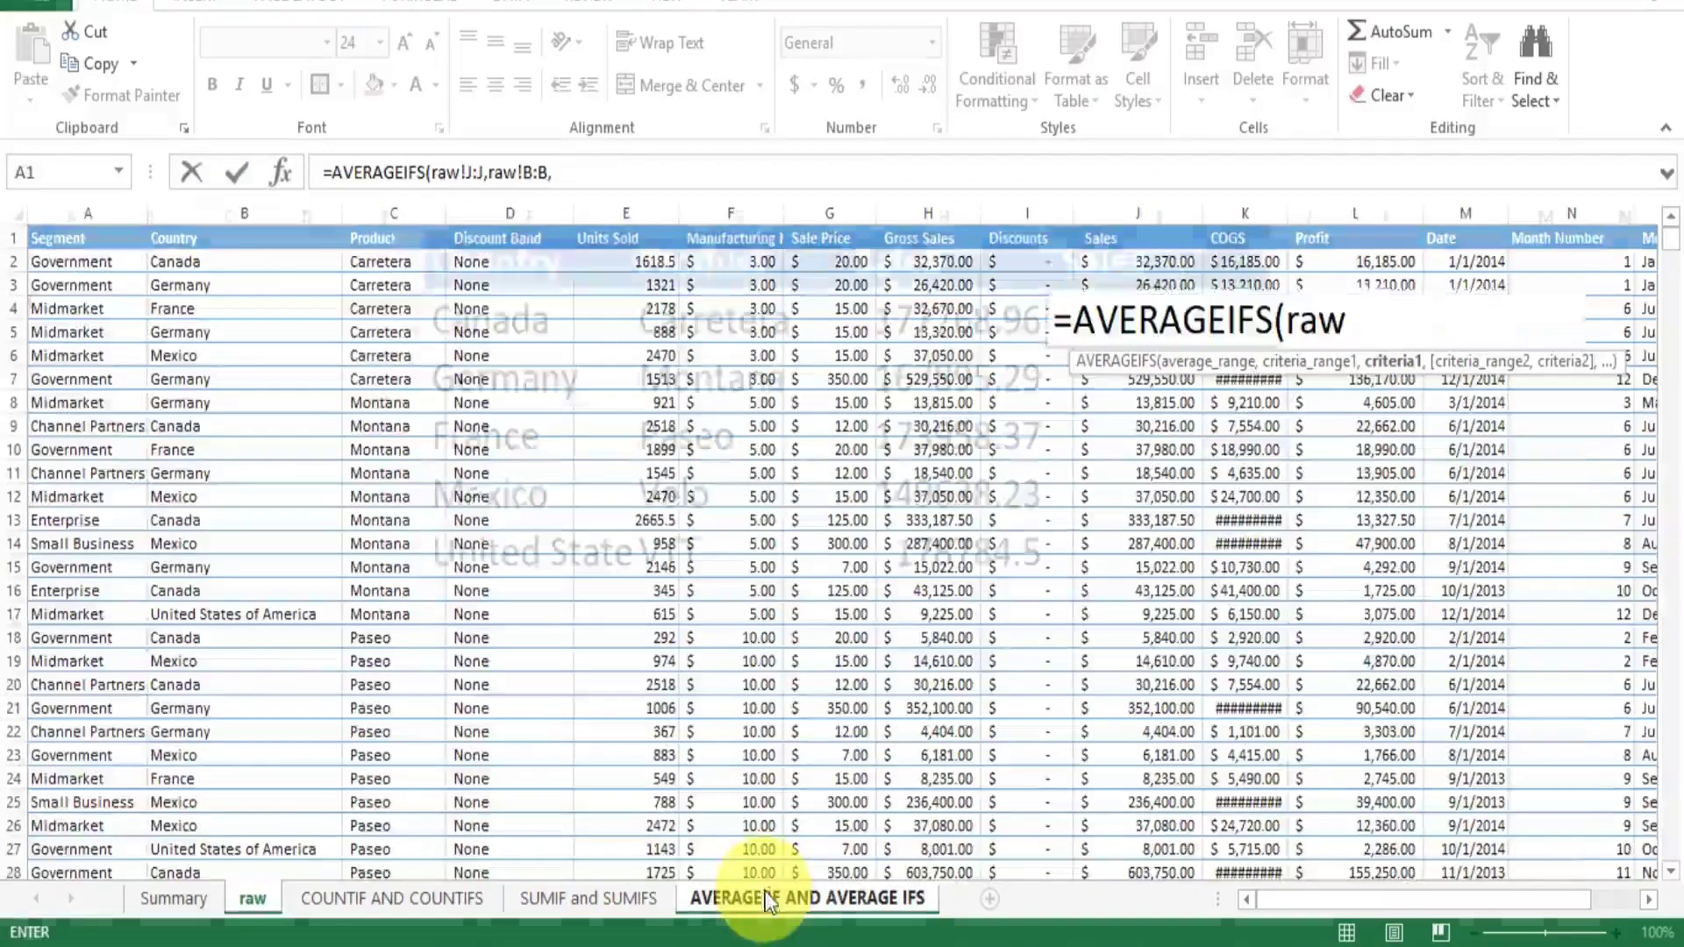
{"action": "left_click", "coordinate": [553, 318]}
{"action": "type", "text": ","}
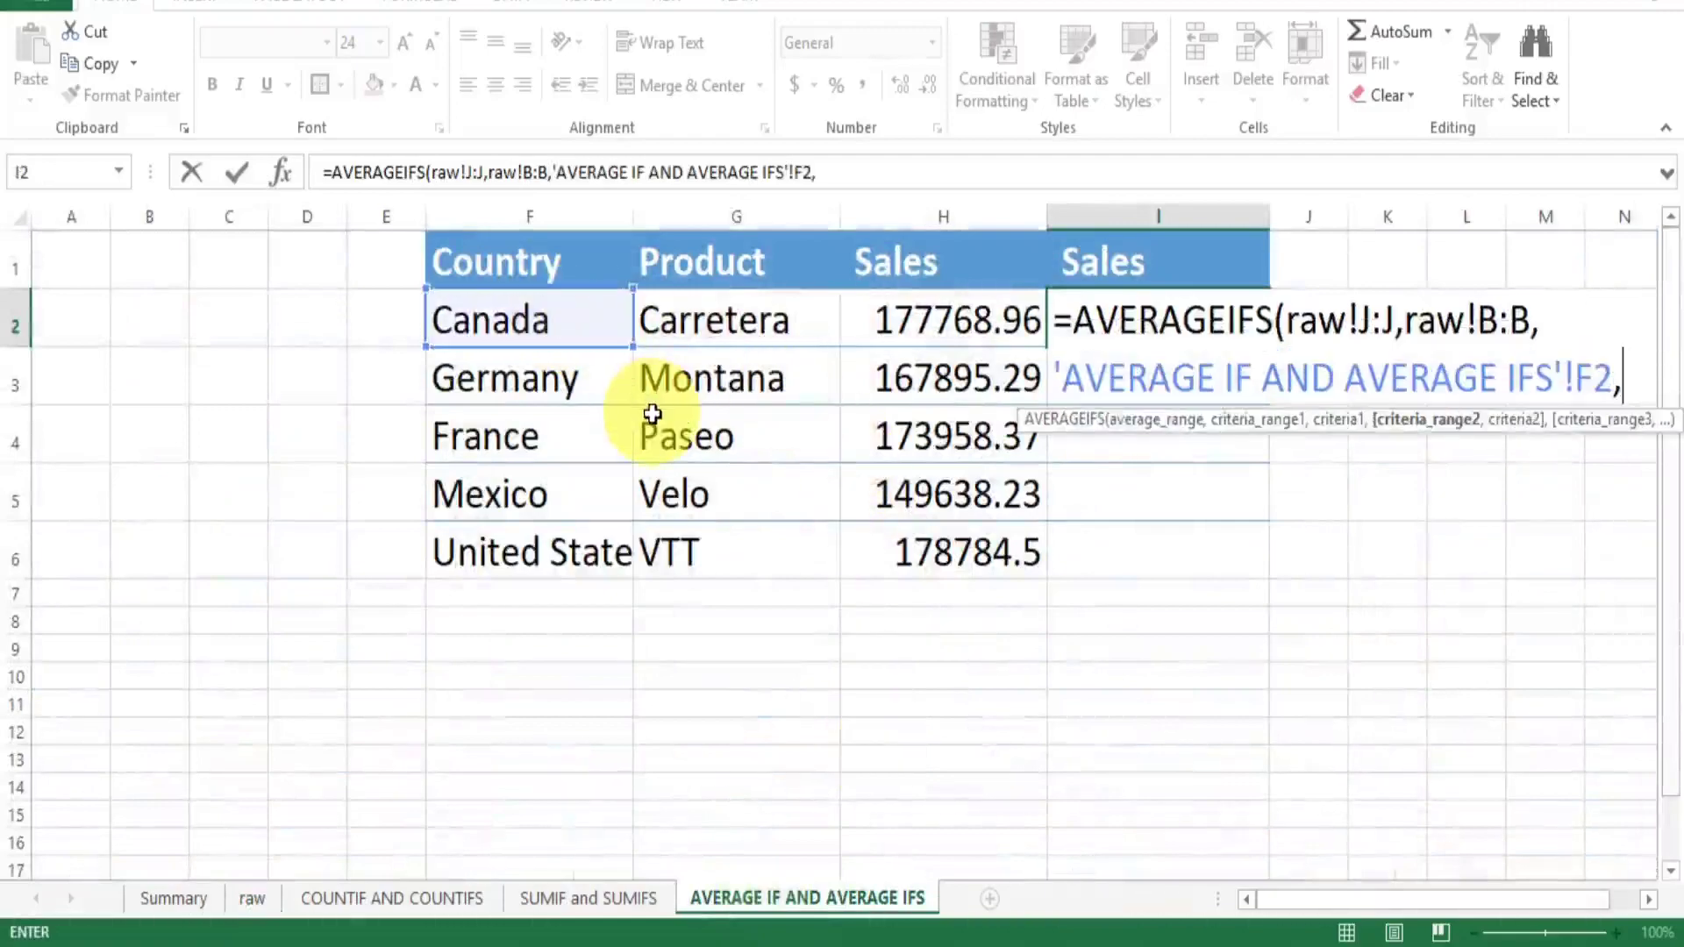
{"action": "left_click", "coordinate": [256, 899]}
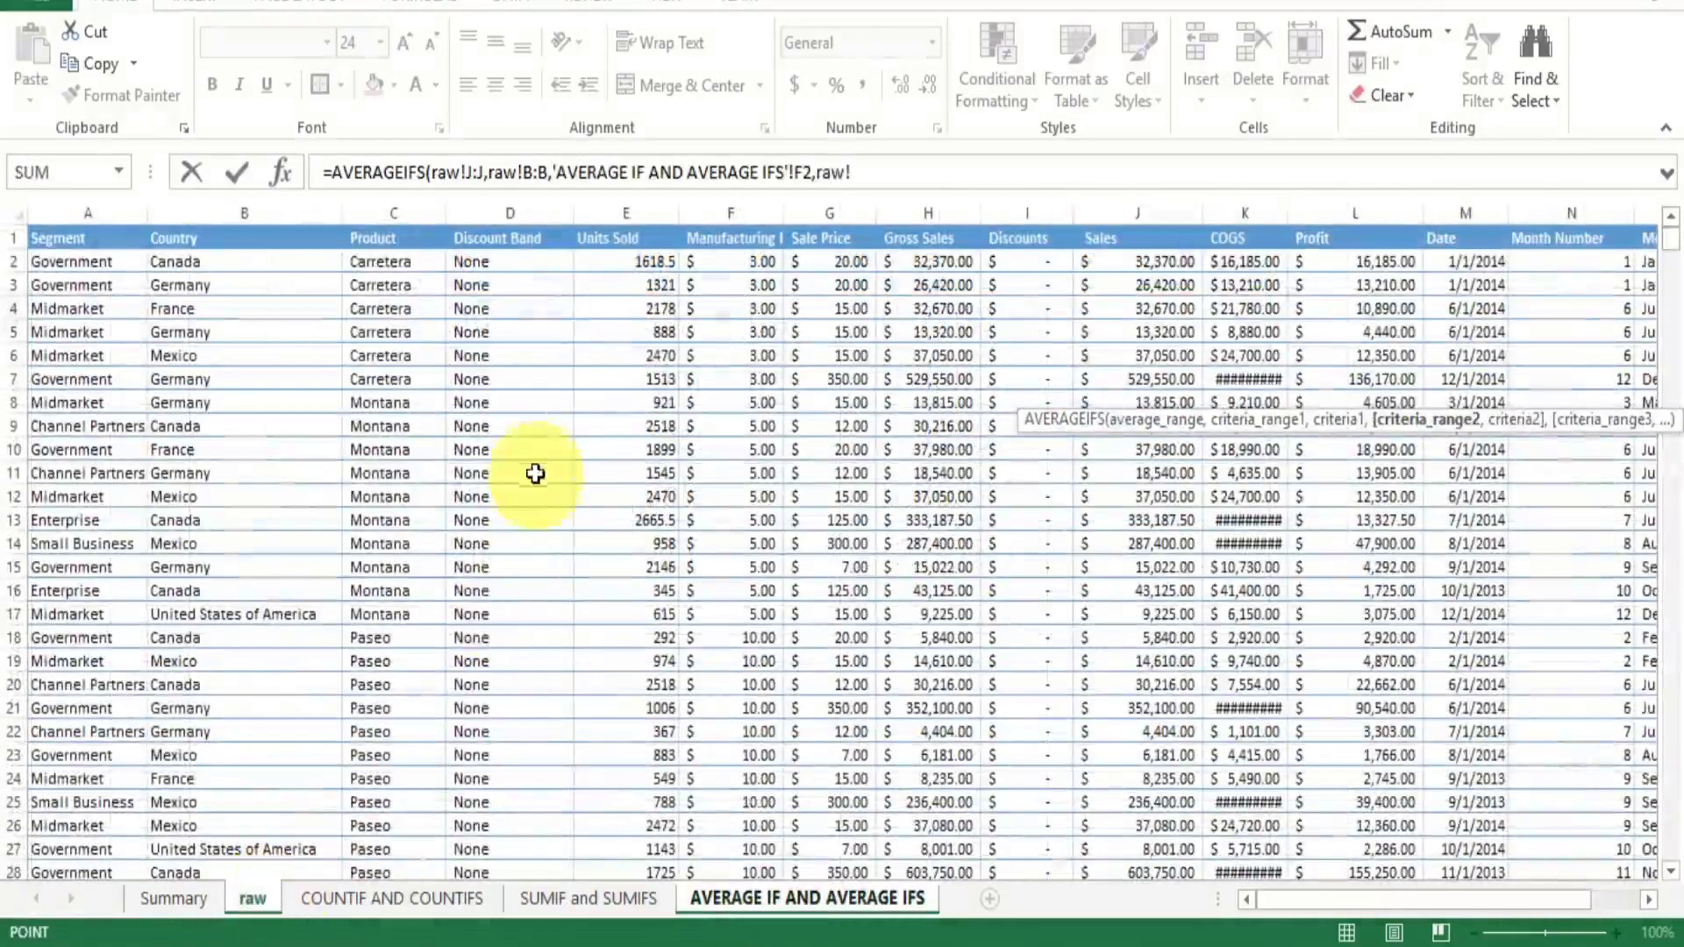
{"action": "left_click", "coordinate": [402, 212]}
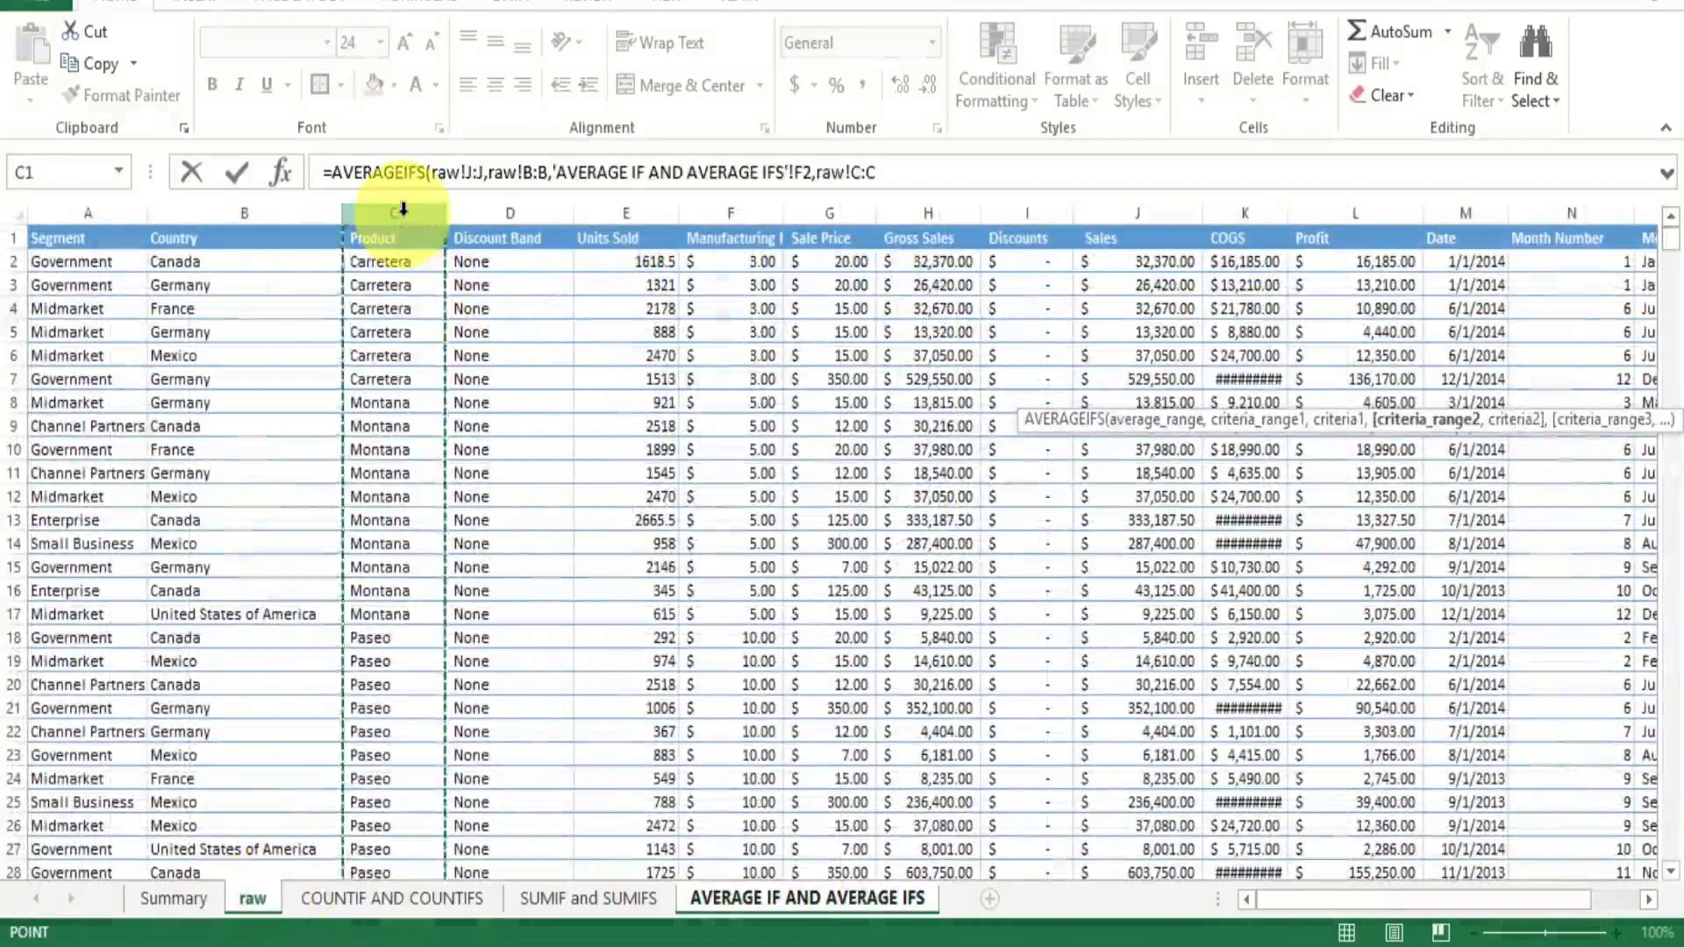
{"action": "type", "text": ","}
{"action": "left_click", "coordinate": [754, 898]}
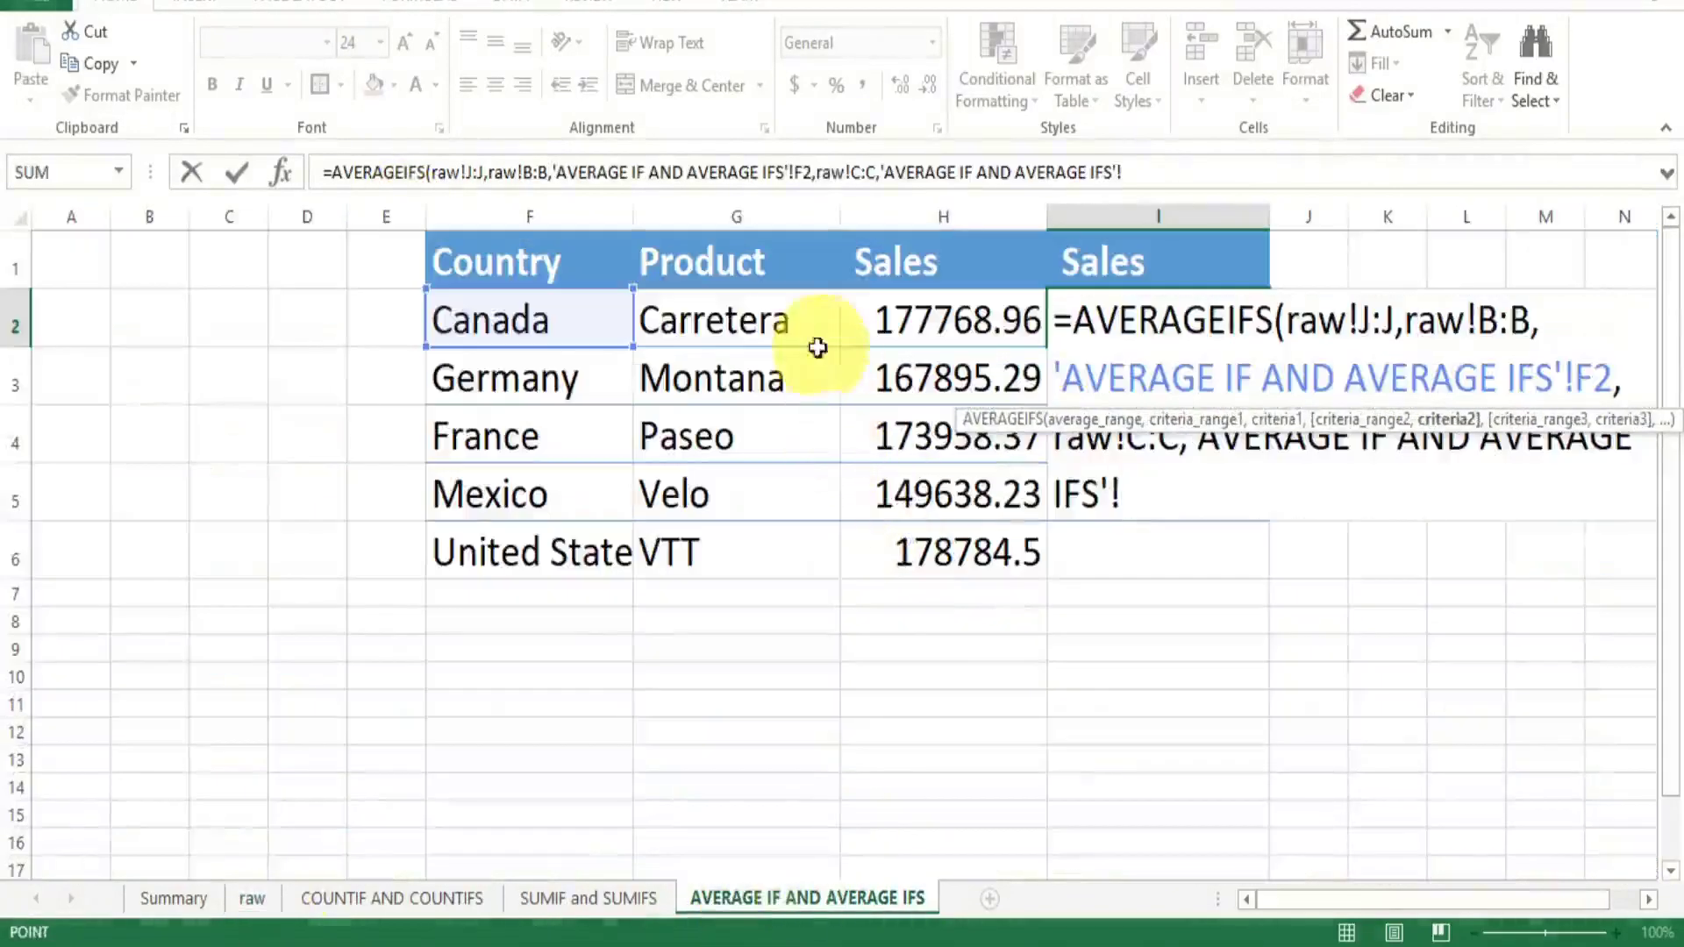
{"action": "left_click", "coordinate": [782, 327]}
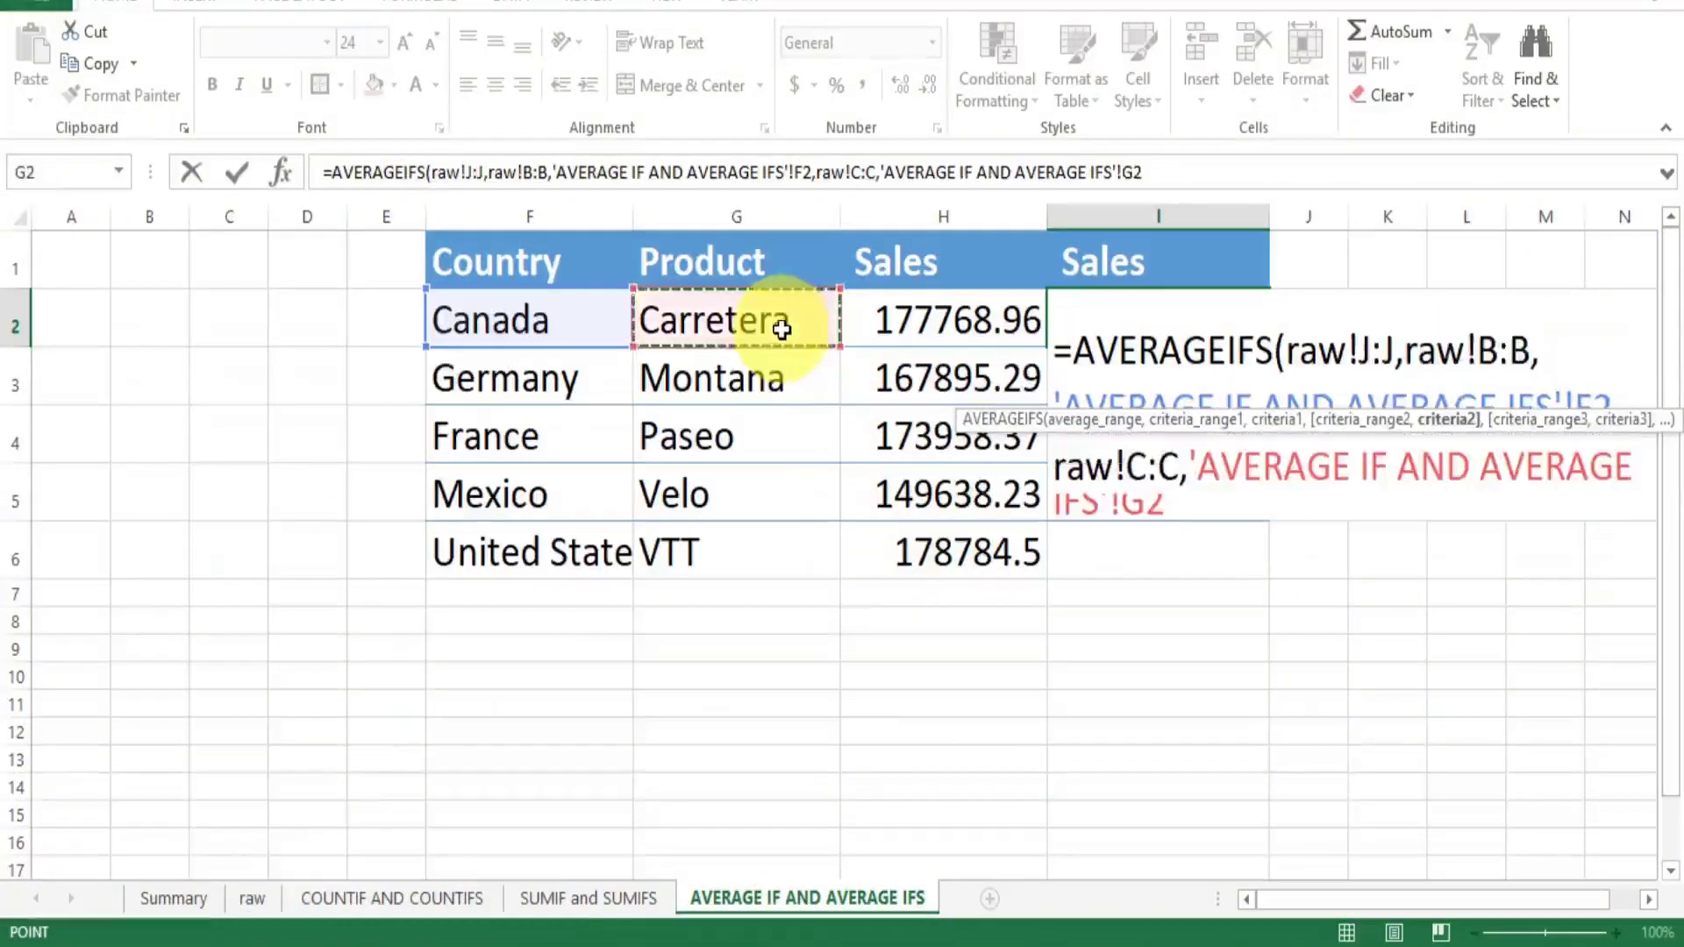
{"action": "type", "text": ")"}
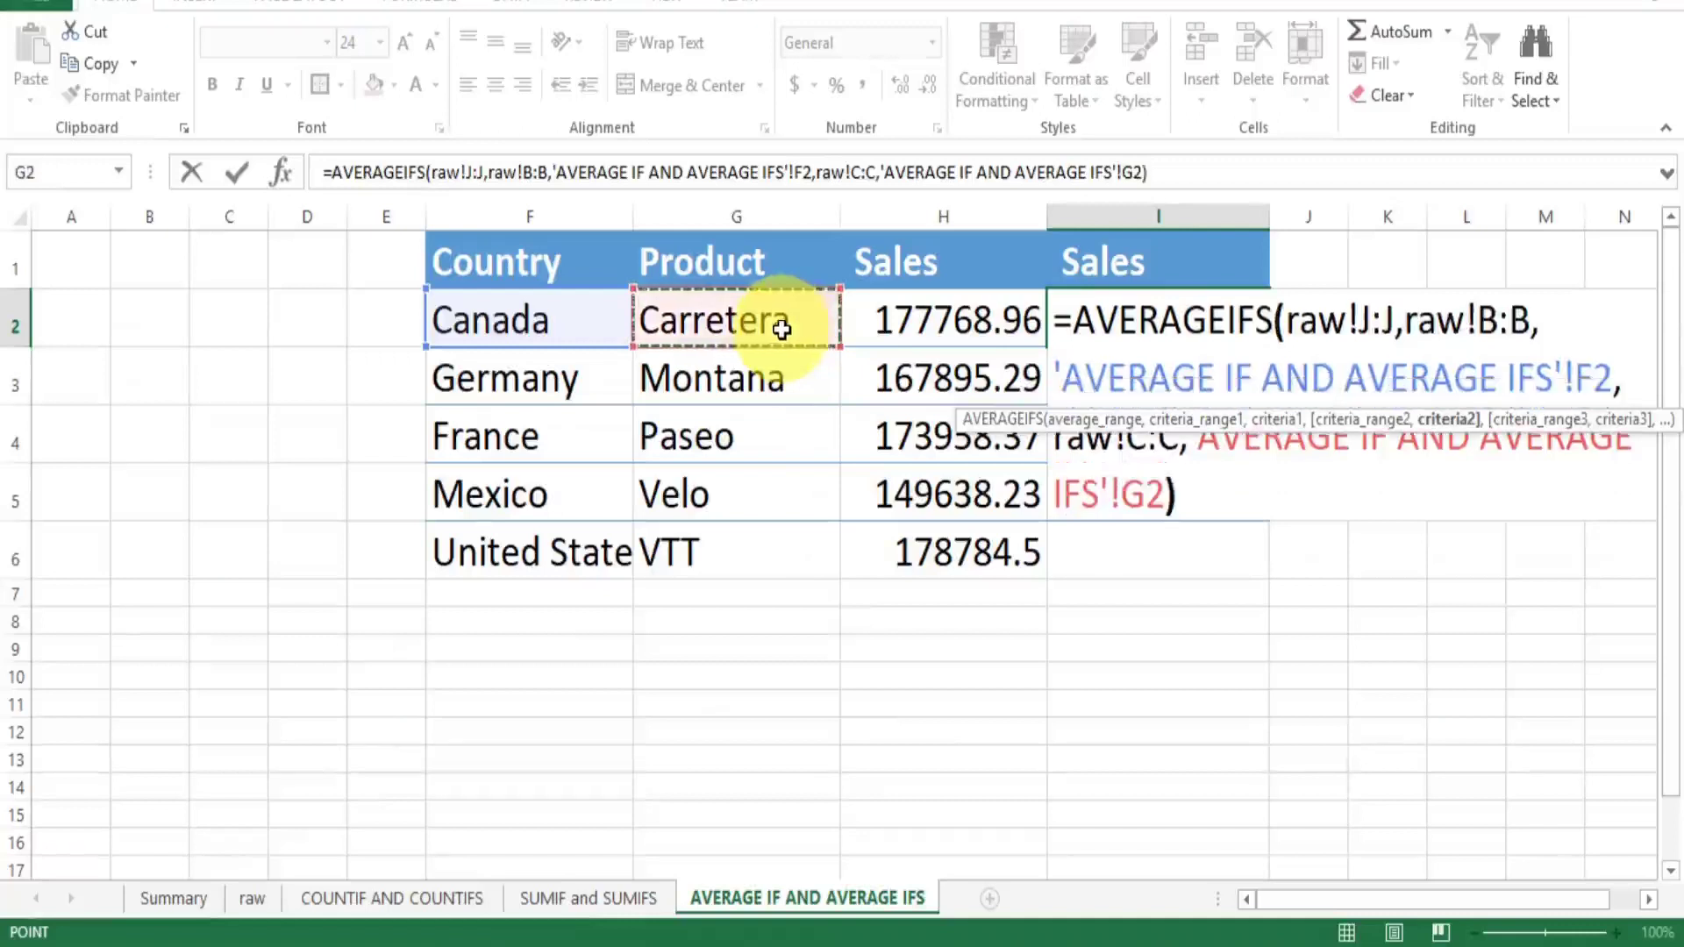
{"action": "key", "text": "Return"}
{"action": "key", "text": "Up"}
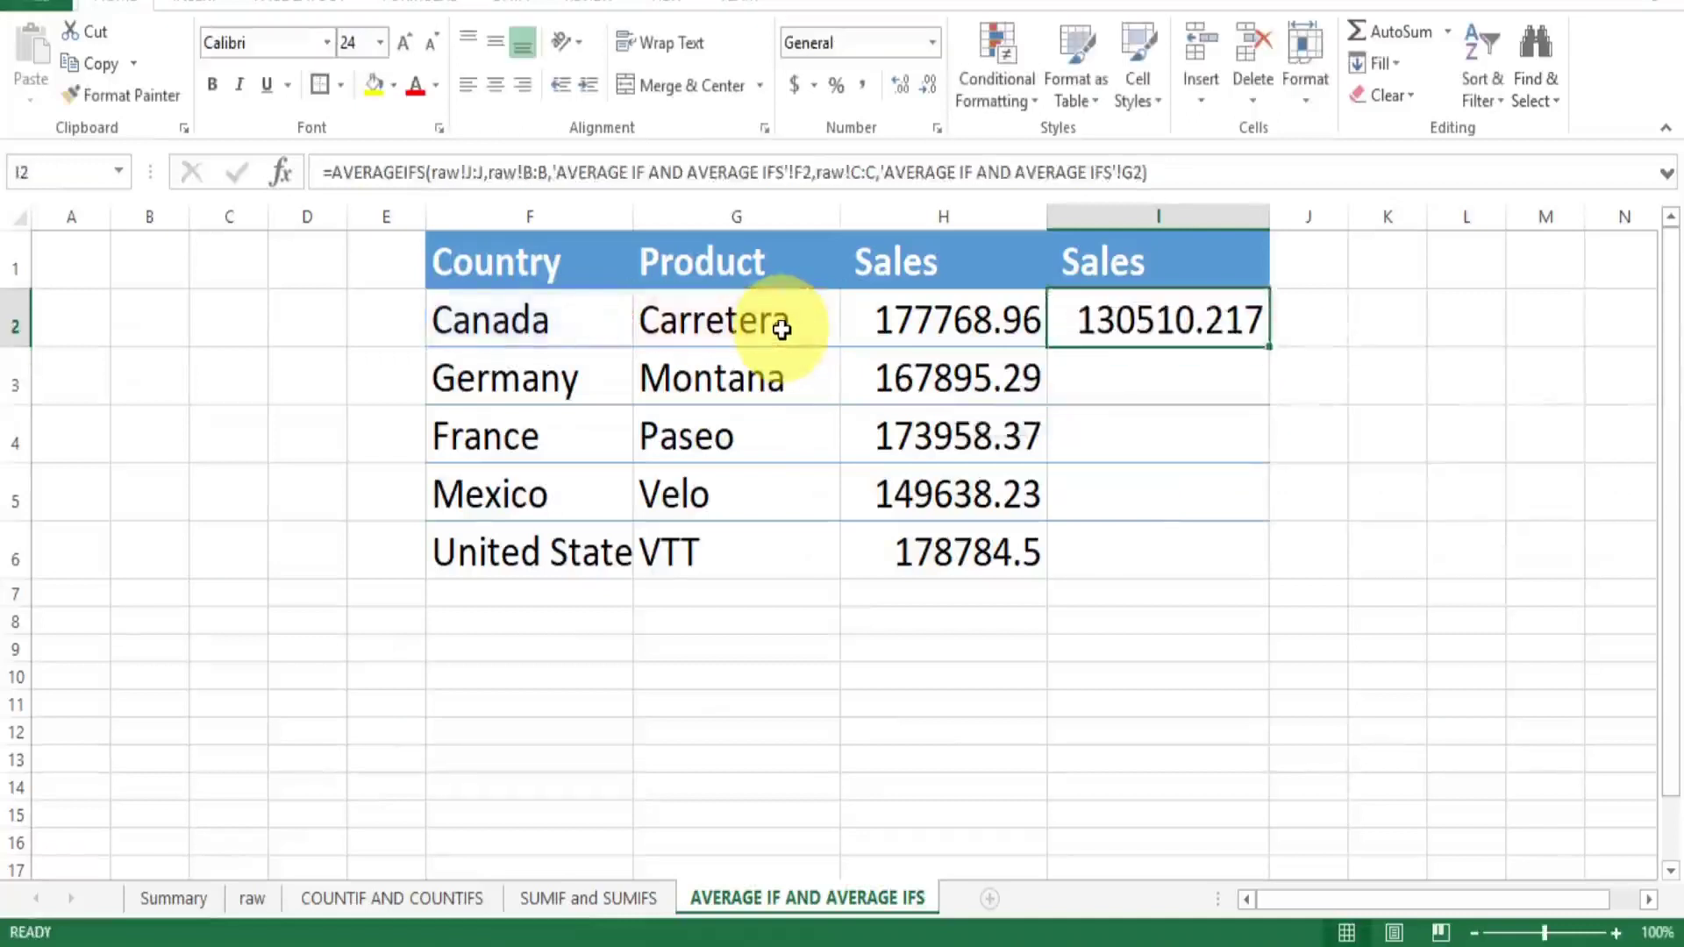
{"action": "key", "text": "Down"}
{"action": "key", "text": "Down"}
{"action": "key", "text": "Down"}
{"action": "key", "text": "Down"}
Fill the AVERAGEIFS formula from I2 down through I6
{"action": "key", "text": "shift+Up"}
{"action": "key", "text": "shift+Up"}
{"action": "key", "text": "shift+Up"}
{"action": "key", "text": "shift+Up"}
{"action": "key", "text": "ctrl+d"}
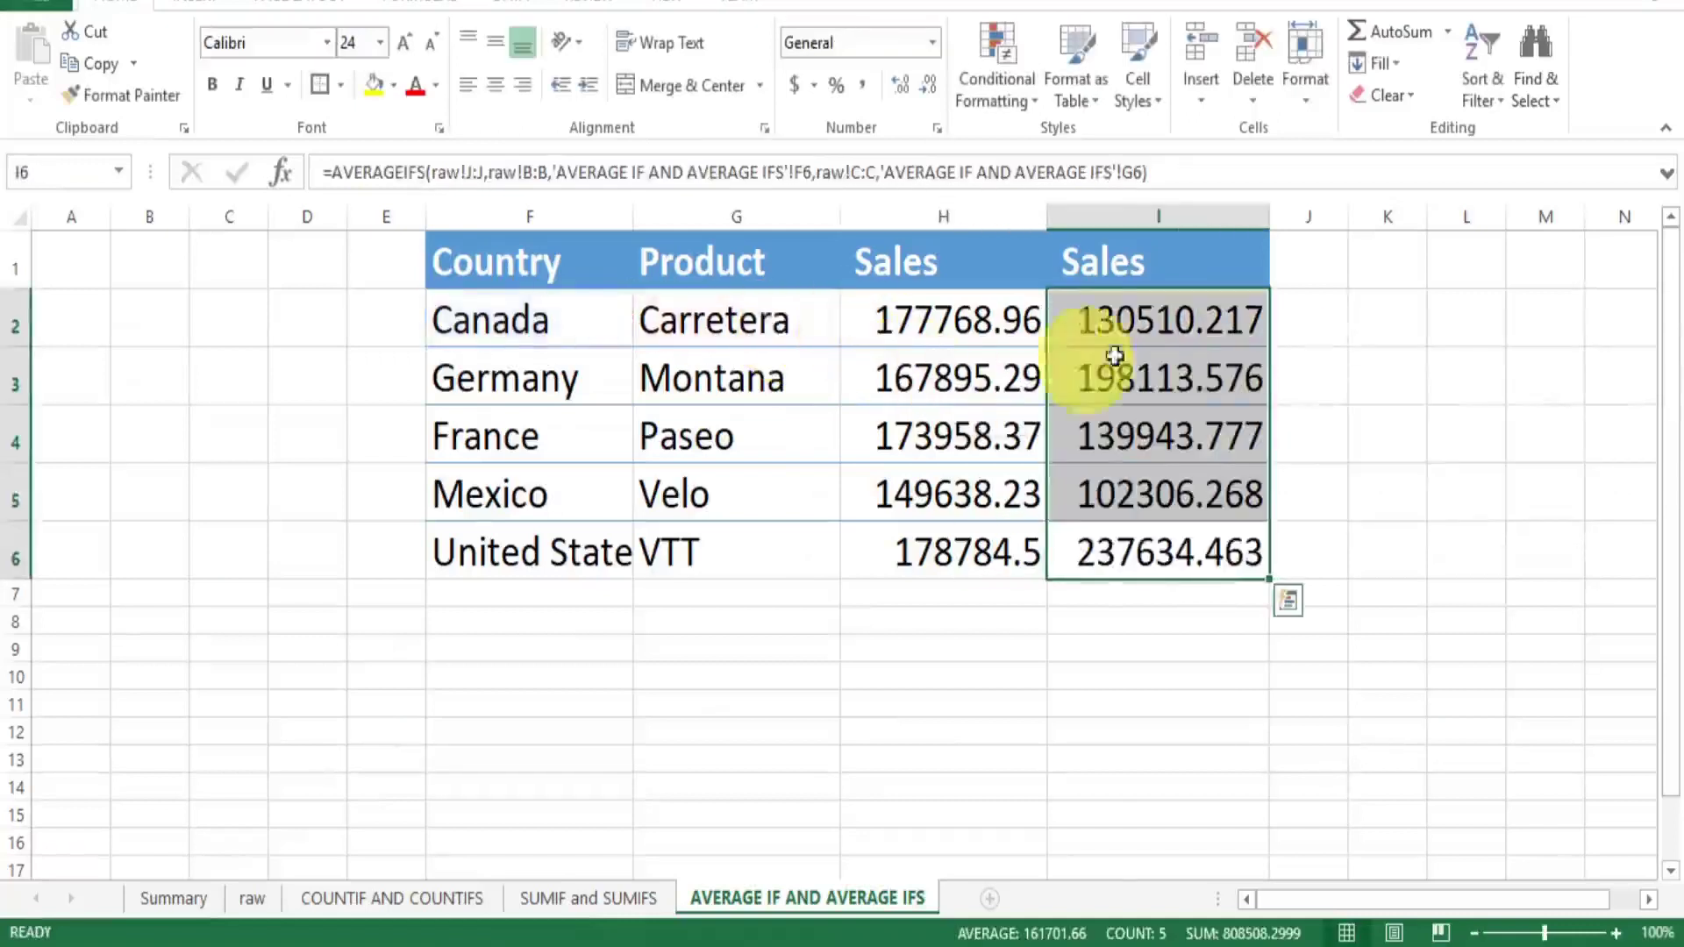
{"action": "left_click", "coordinate": [1126, 323]}
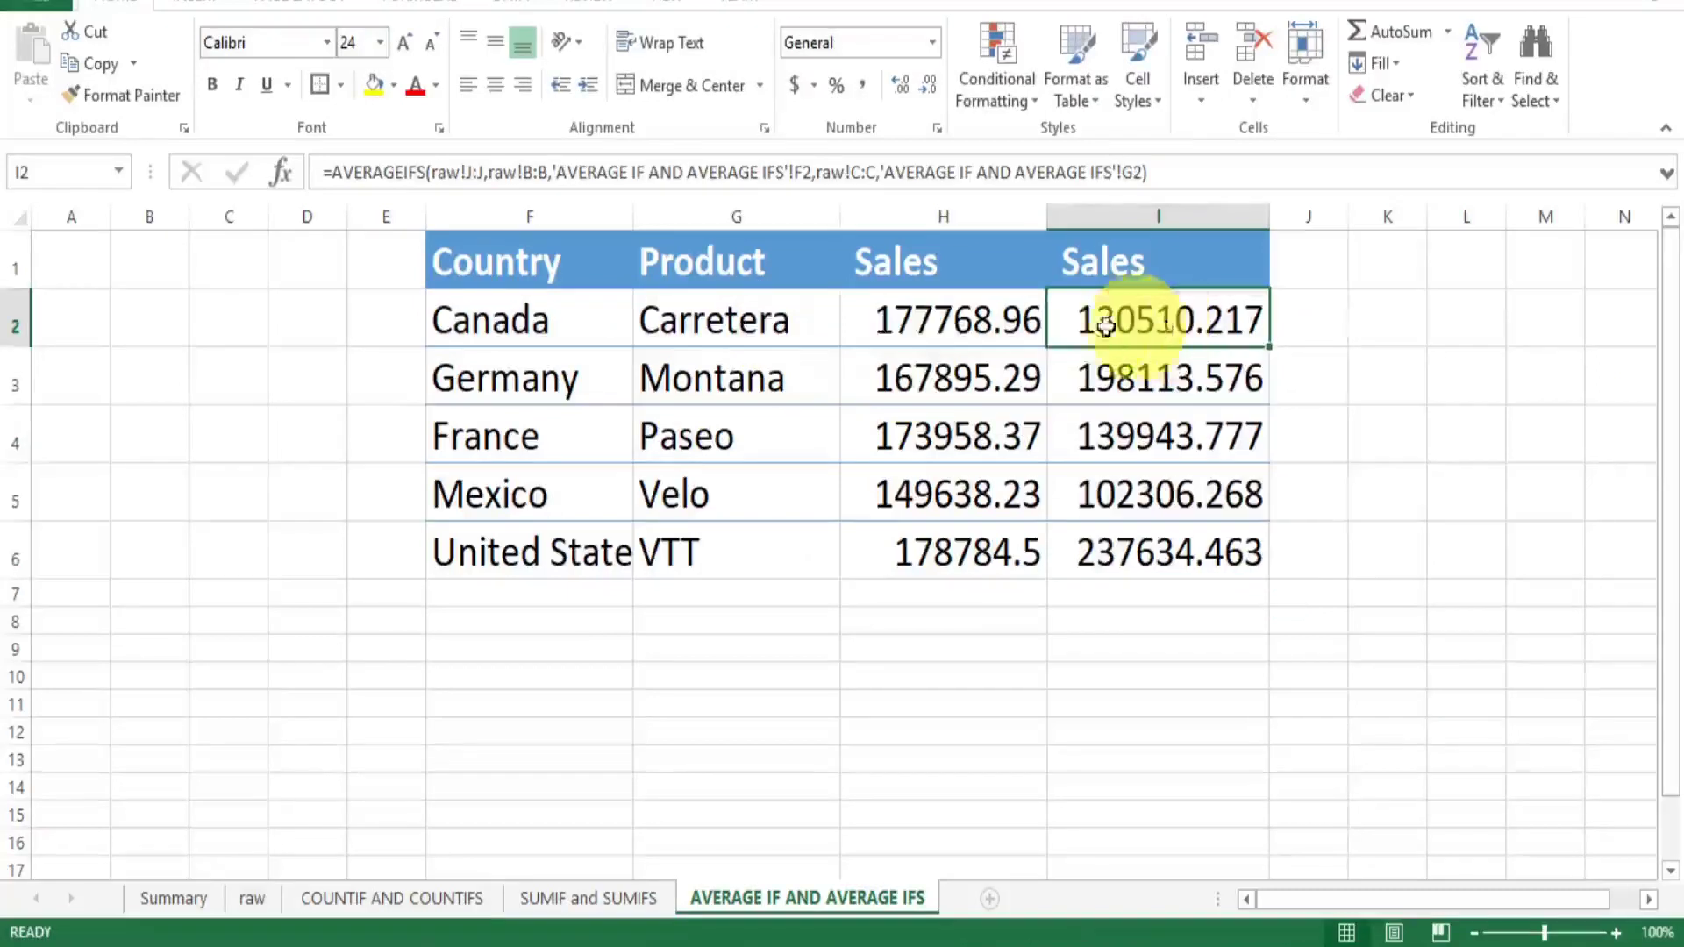
Verify the Canada–Carretera and Germany–Montana criteria against the I2 and I3 averages
{"action": "left_click", "coordinate": [547, 319]}
{"action": "left_click", "coordinate": [714, 319]}
{"action": "left_click", "coordinate": [1198, 316]}
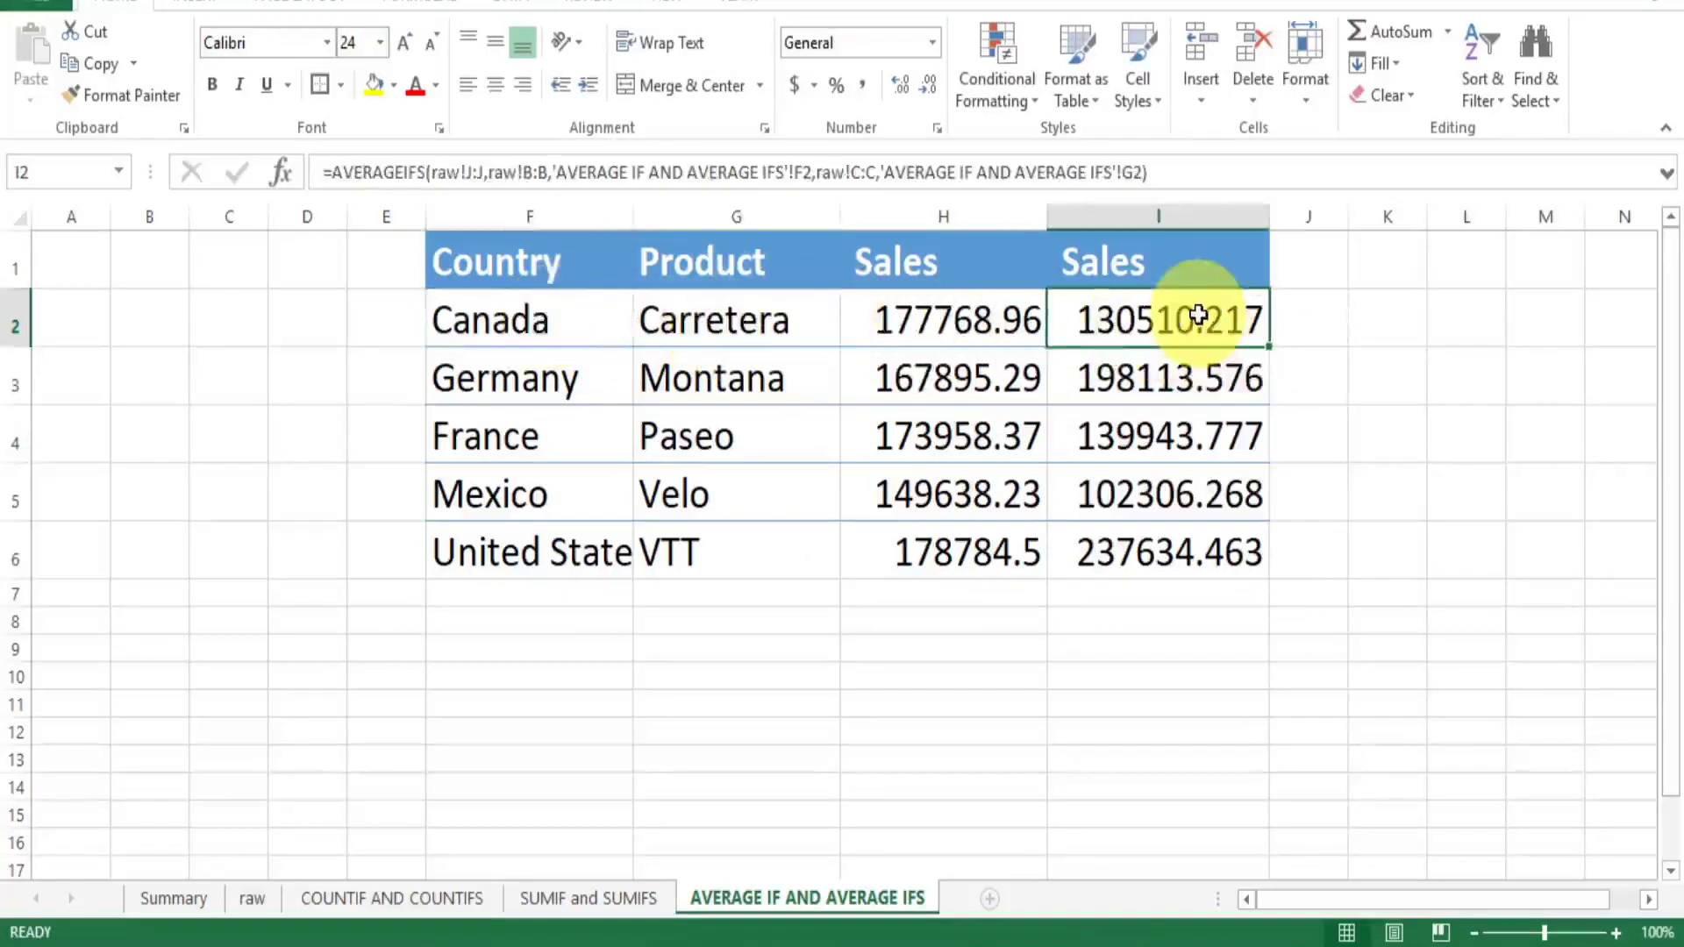
{"action": "left_click", "coordinate": [597, 377]}
{"action": "left_click", "coordinate": [728, 377]}
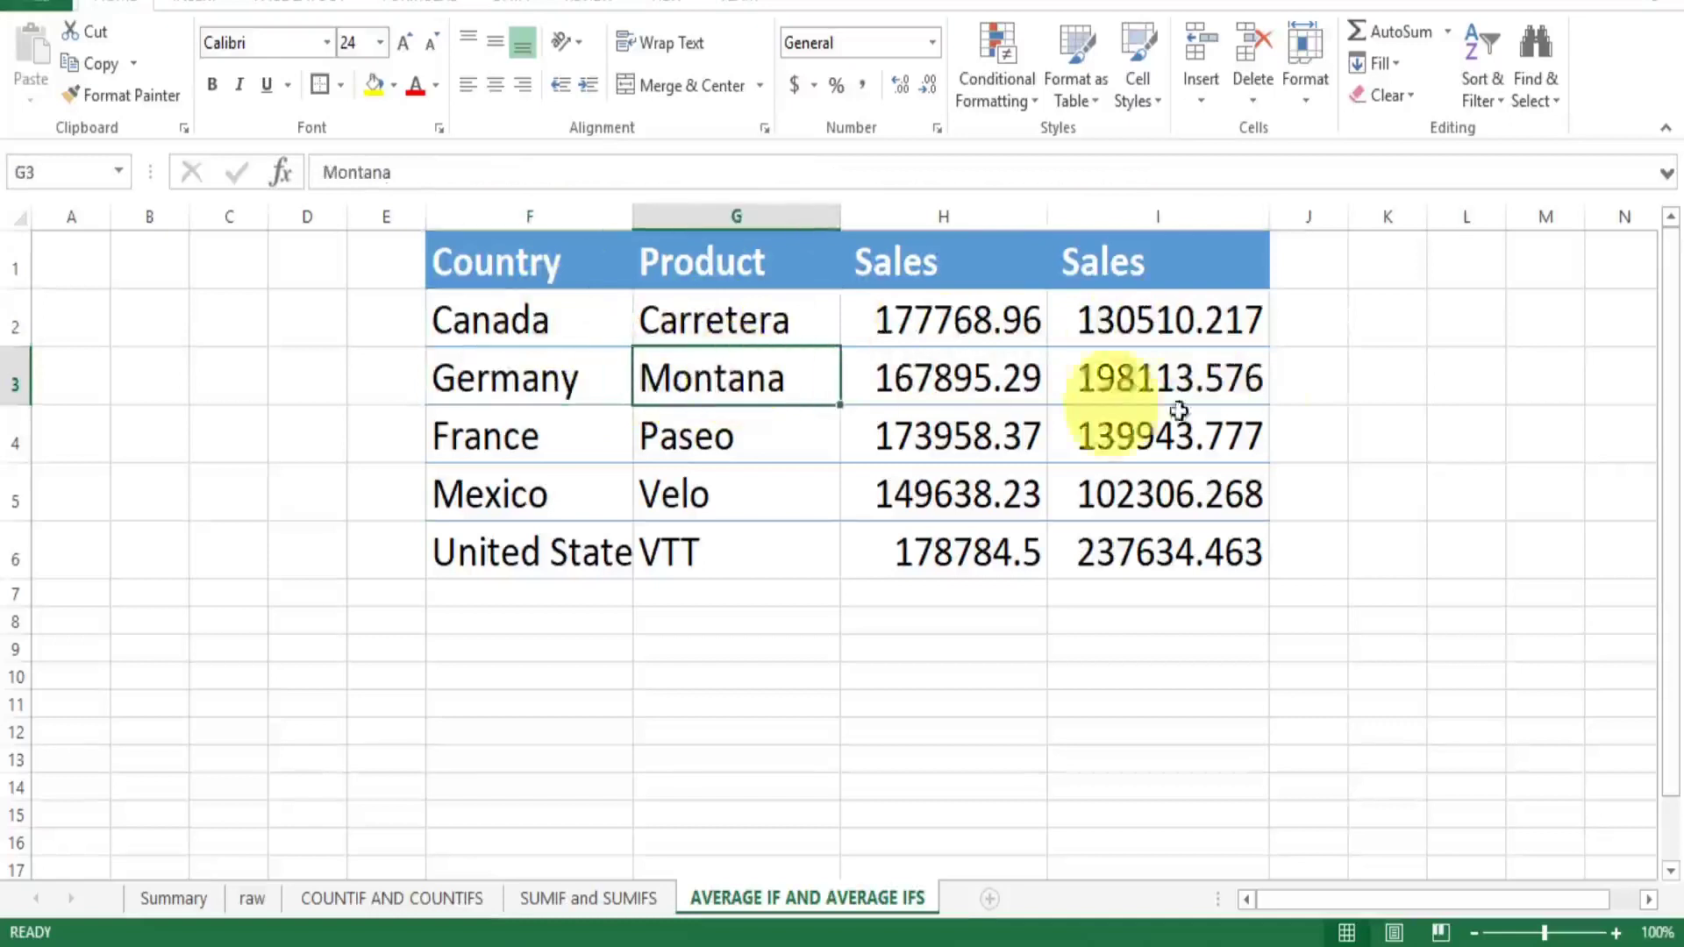
{"action": "left_click", "coordinate": [1176, 382]}
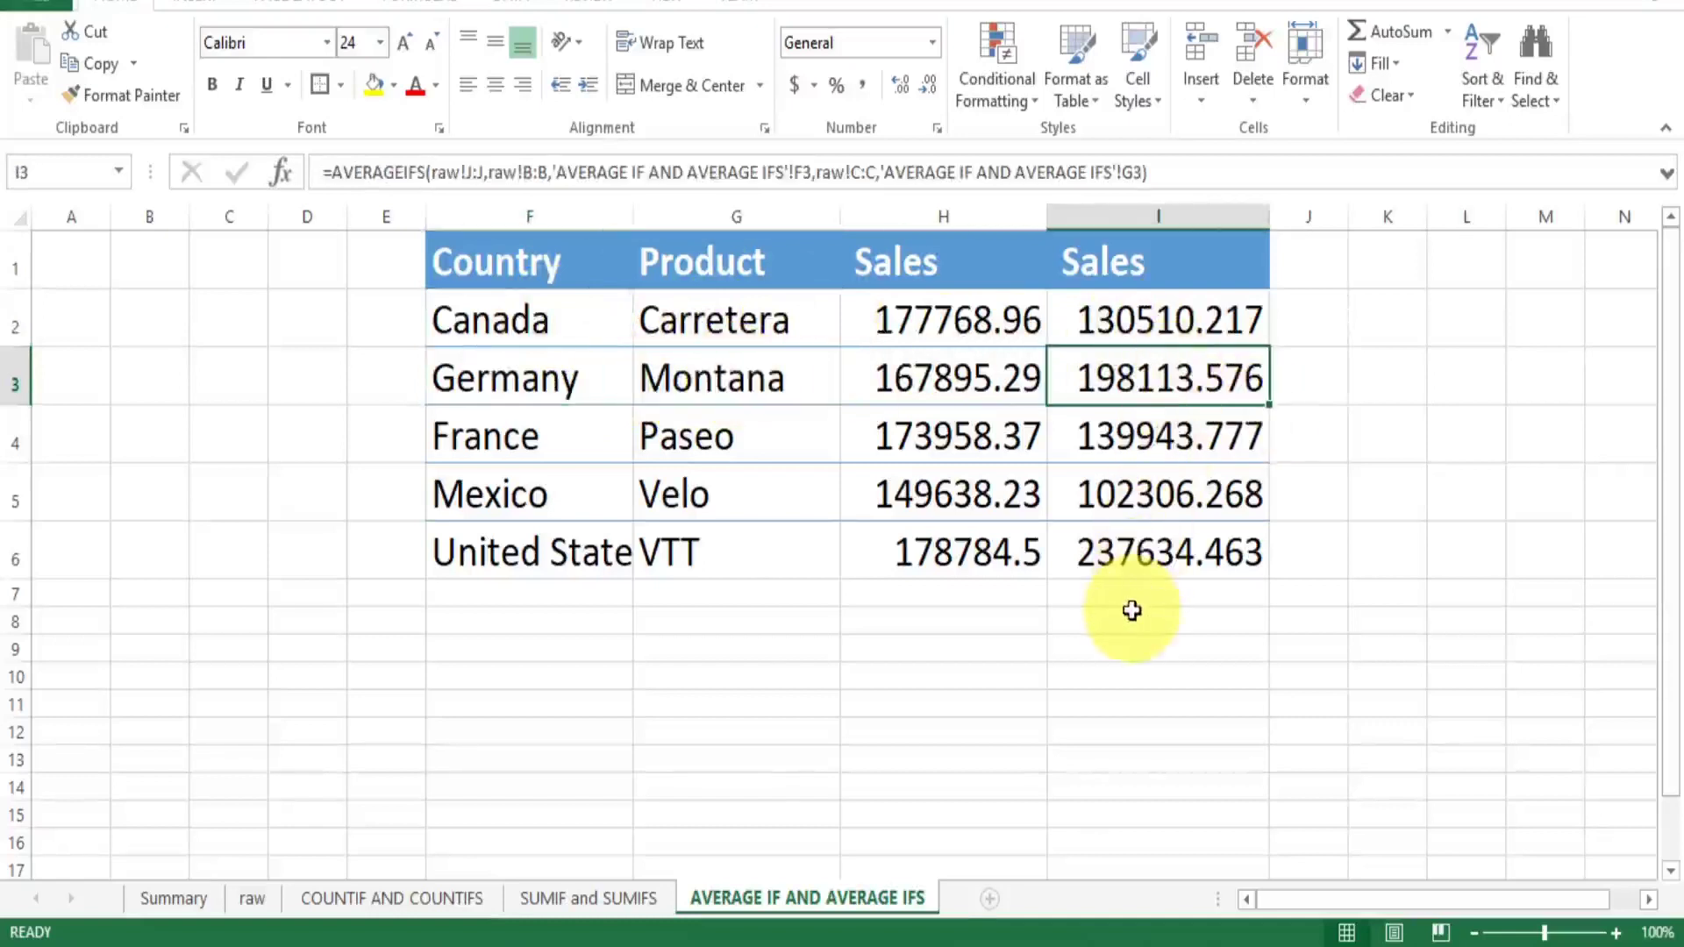